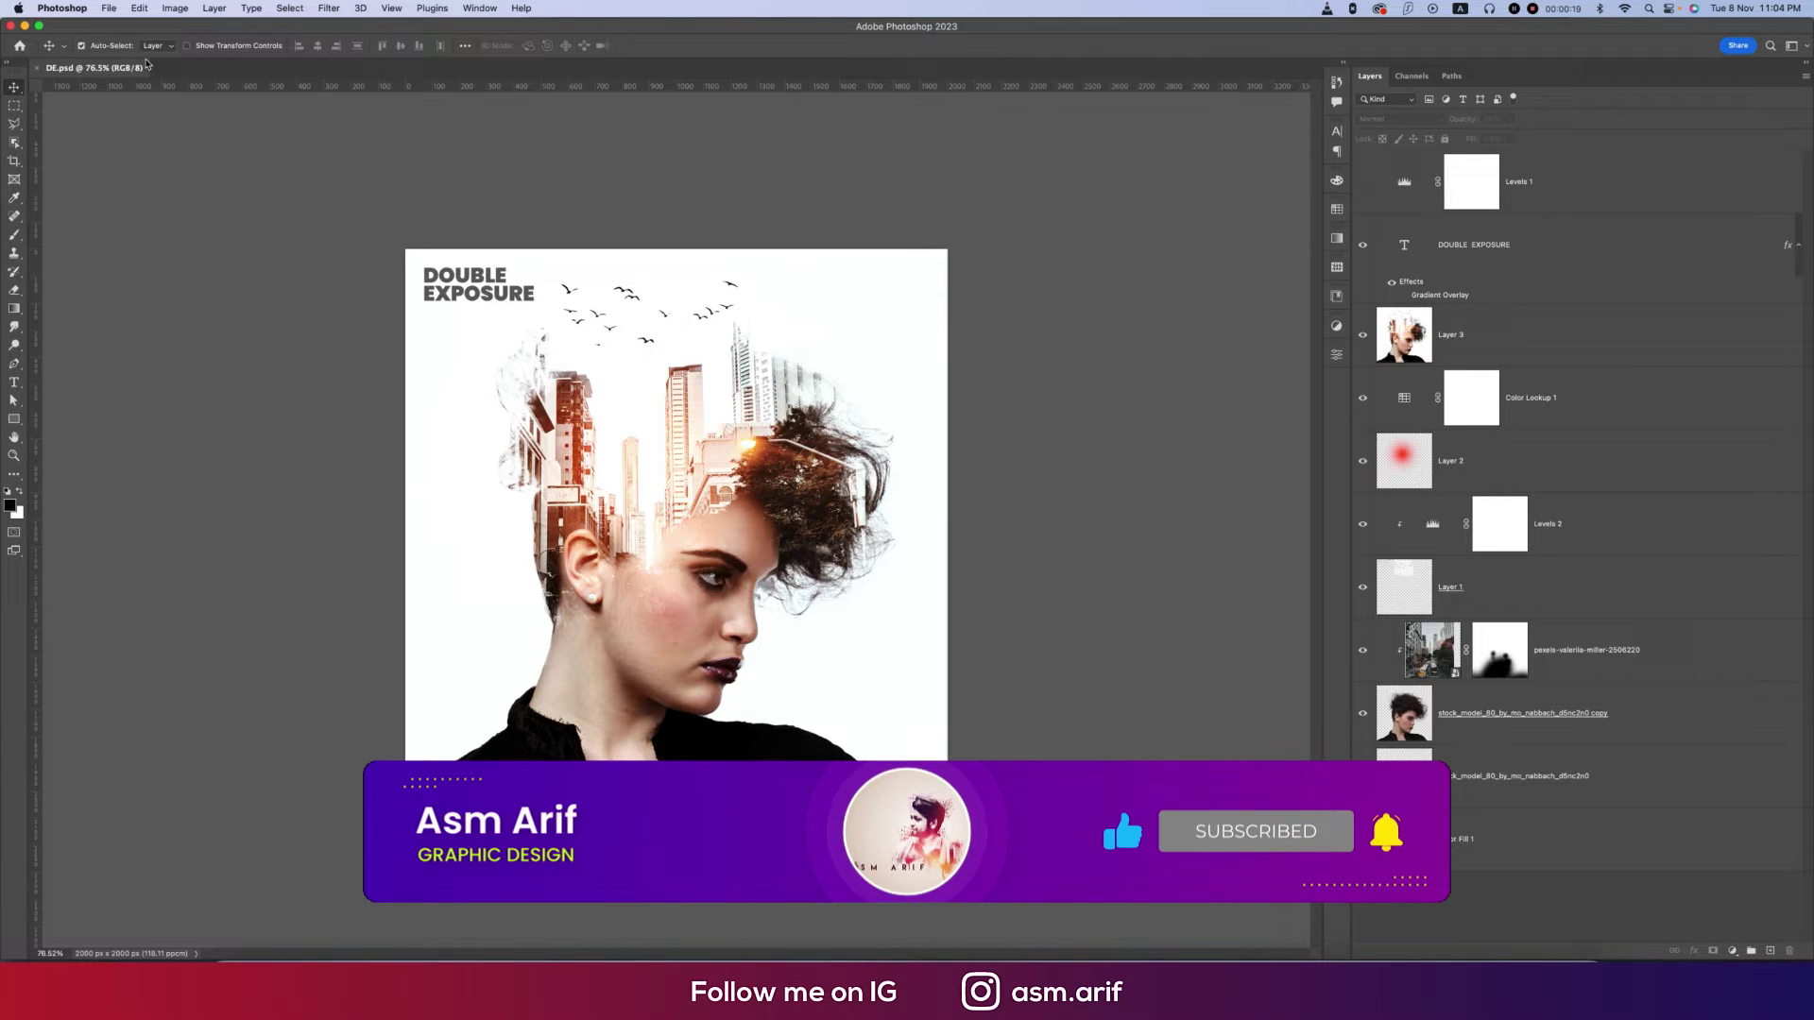
- Open the New Document dialog from the File menu
left_click(110, 8)
left_click(133, 28)
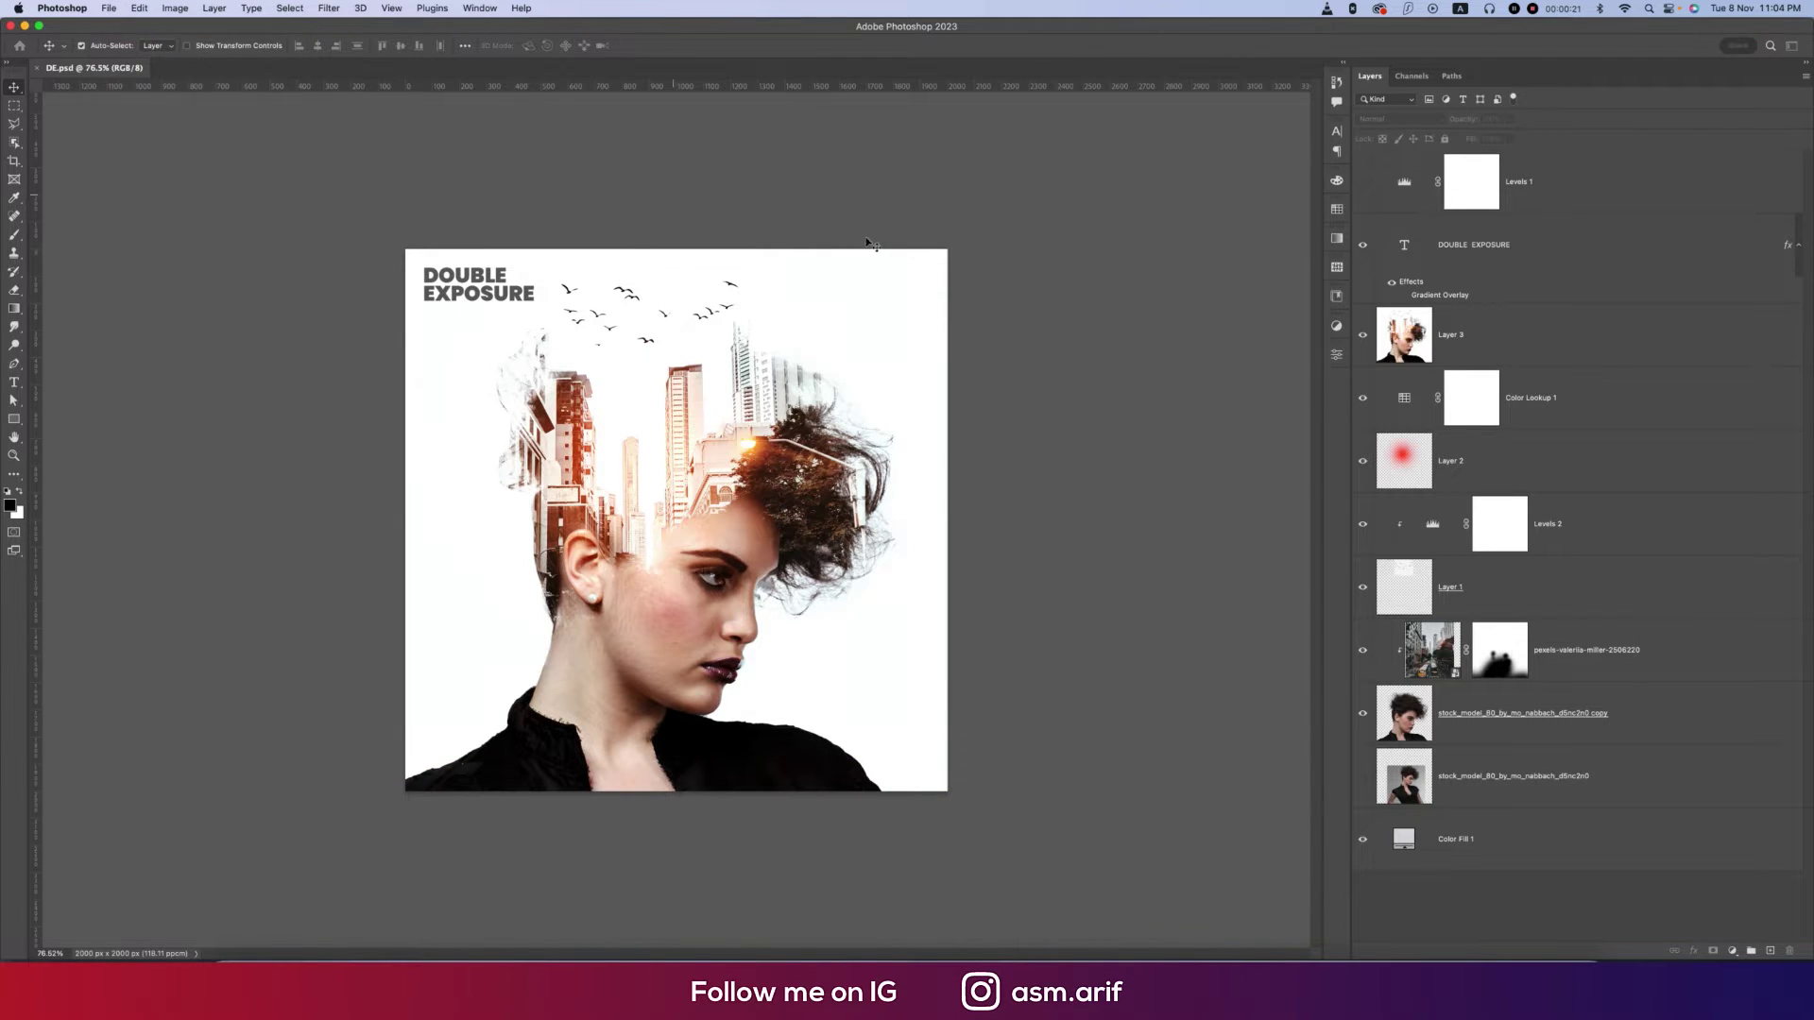
- Create a 2000×2000 px document named DE
left_click(911, 293)
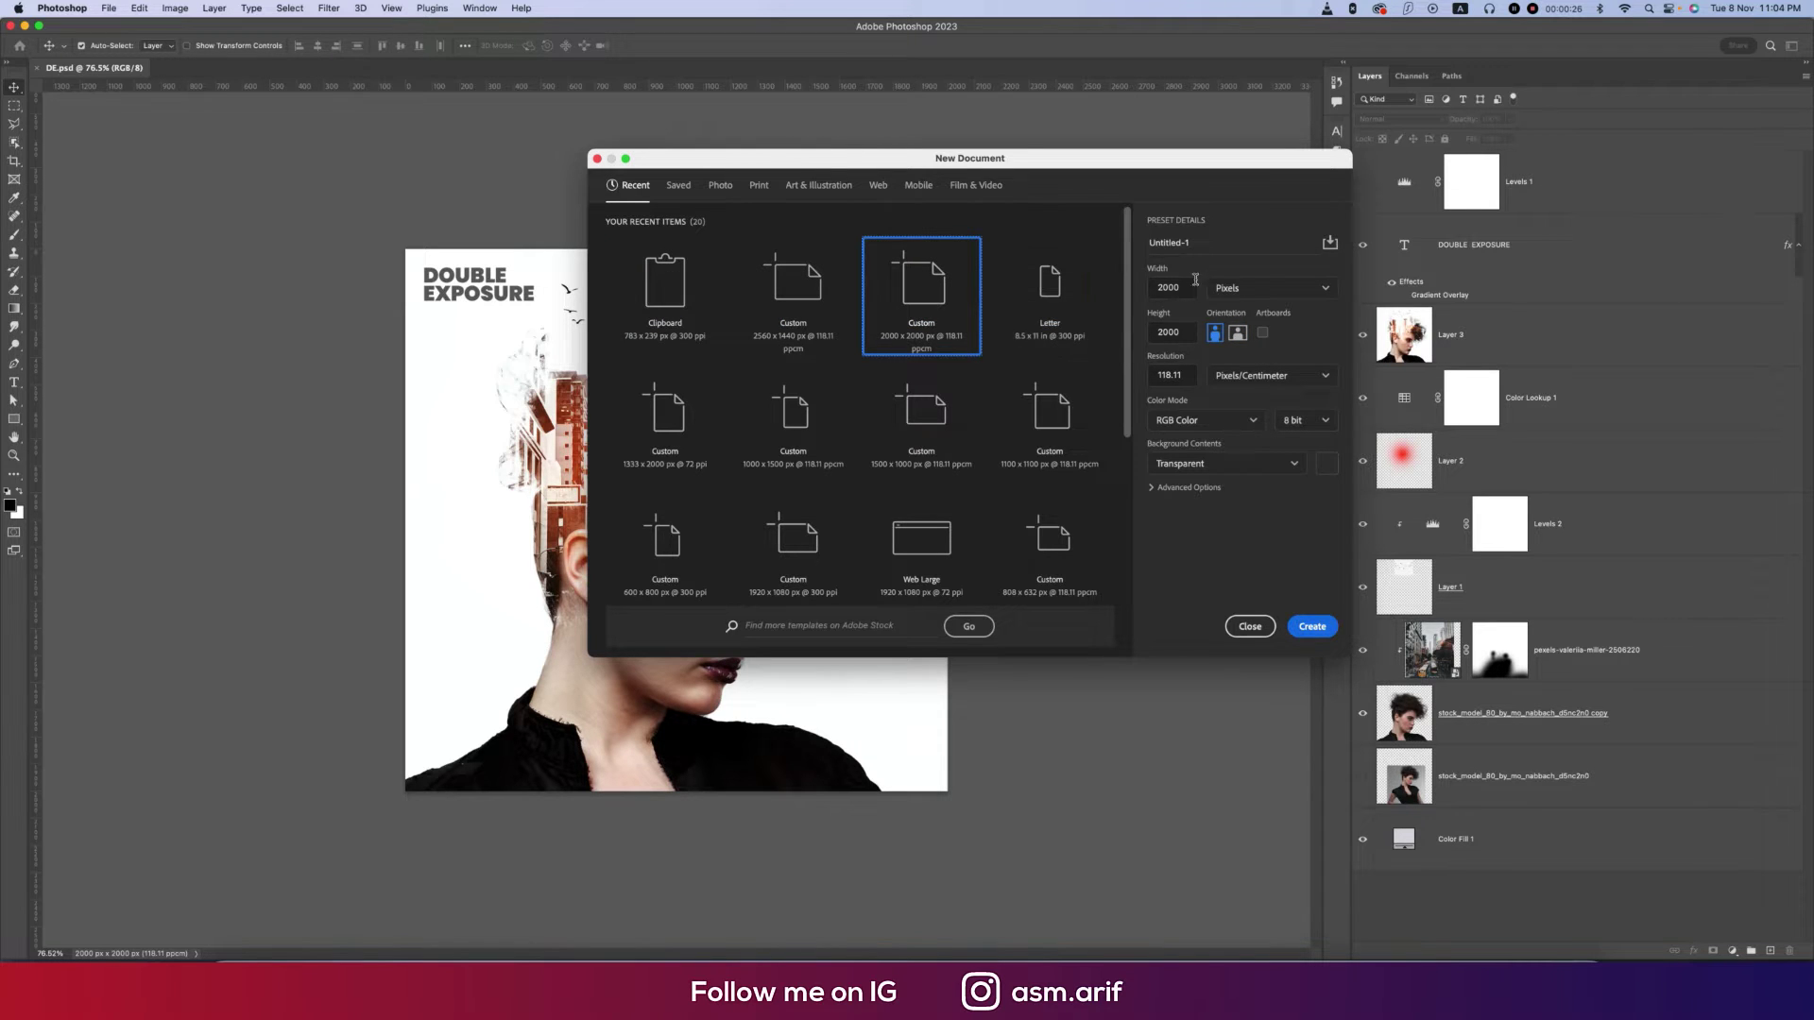
triple_click(1192, 244)
type("DE")
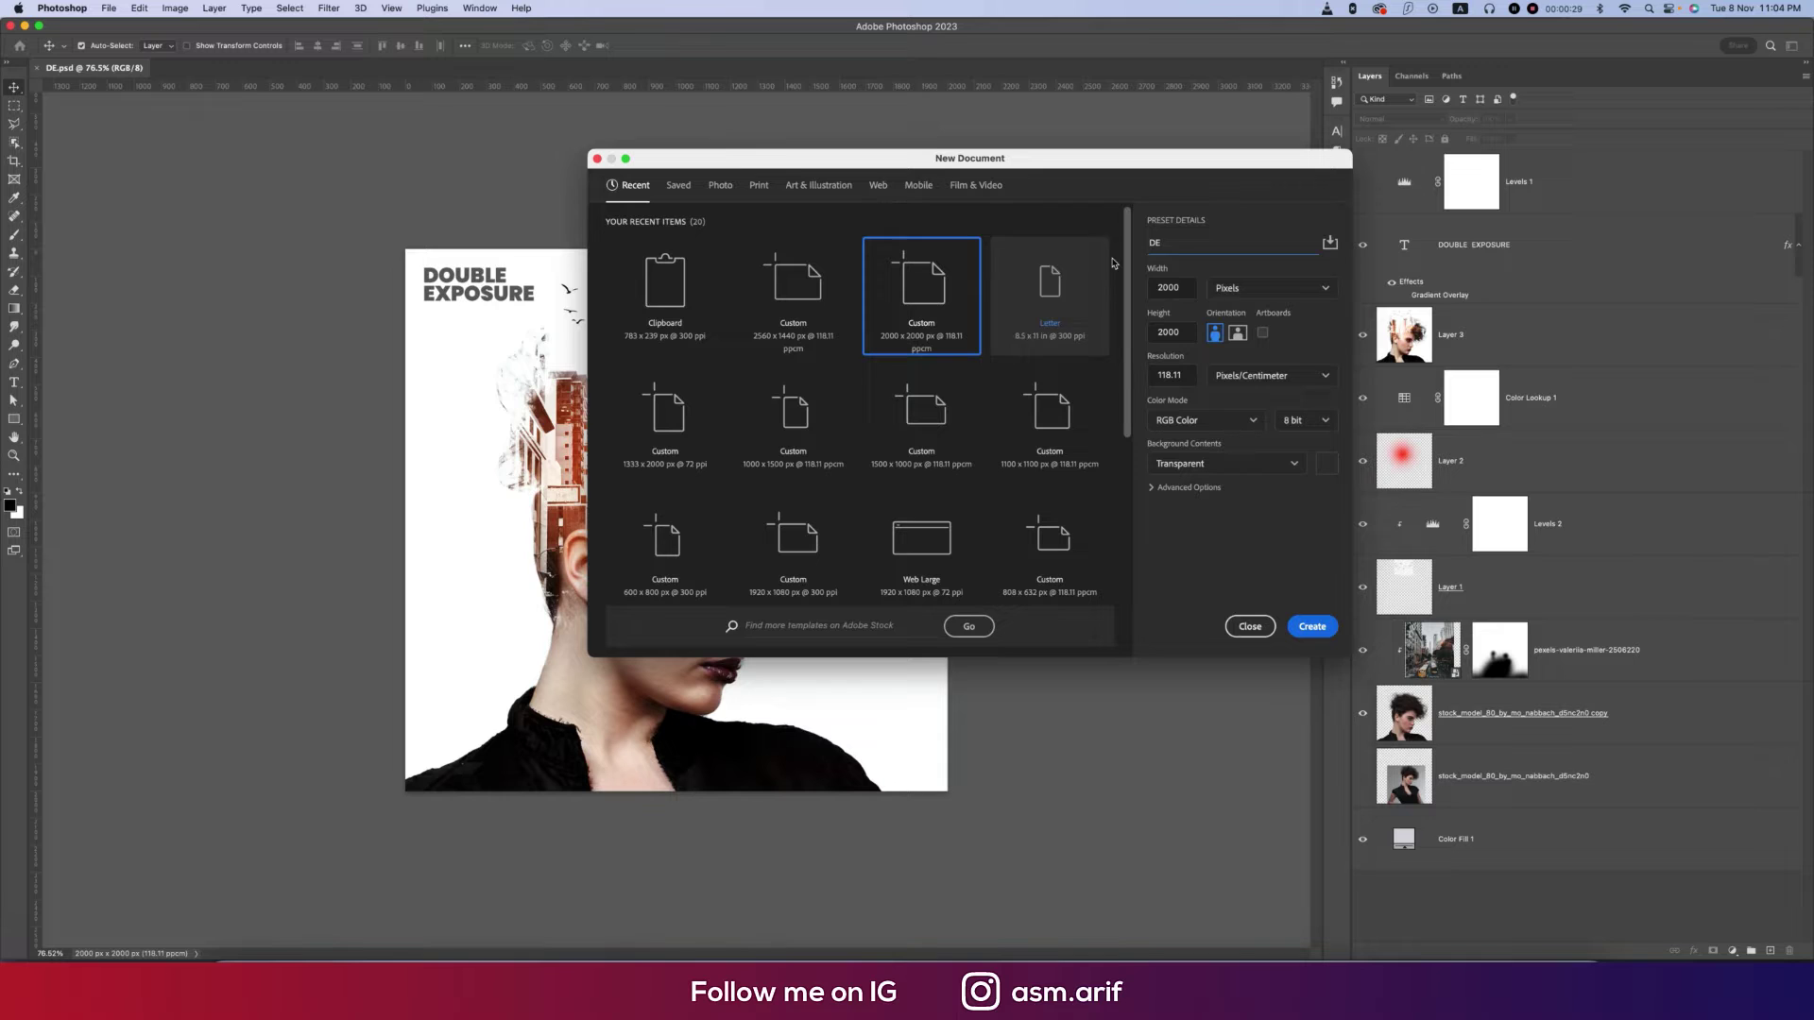
left_click(1306, 627)
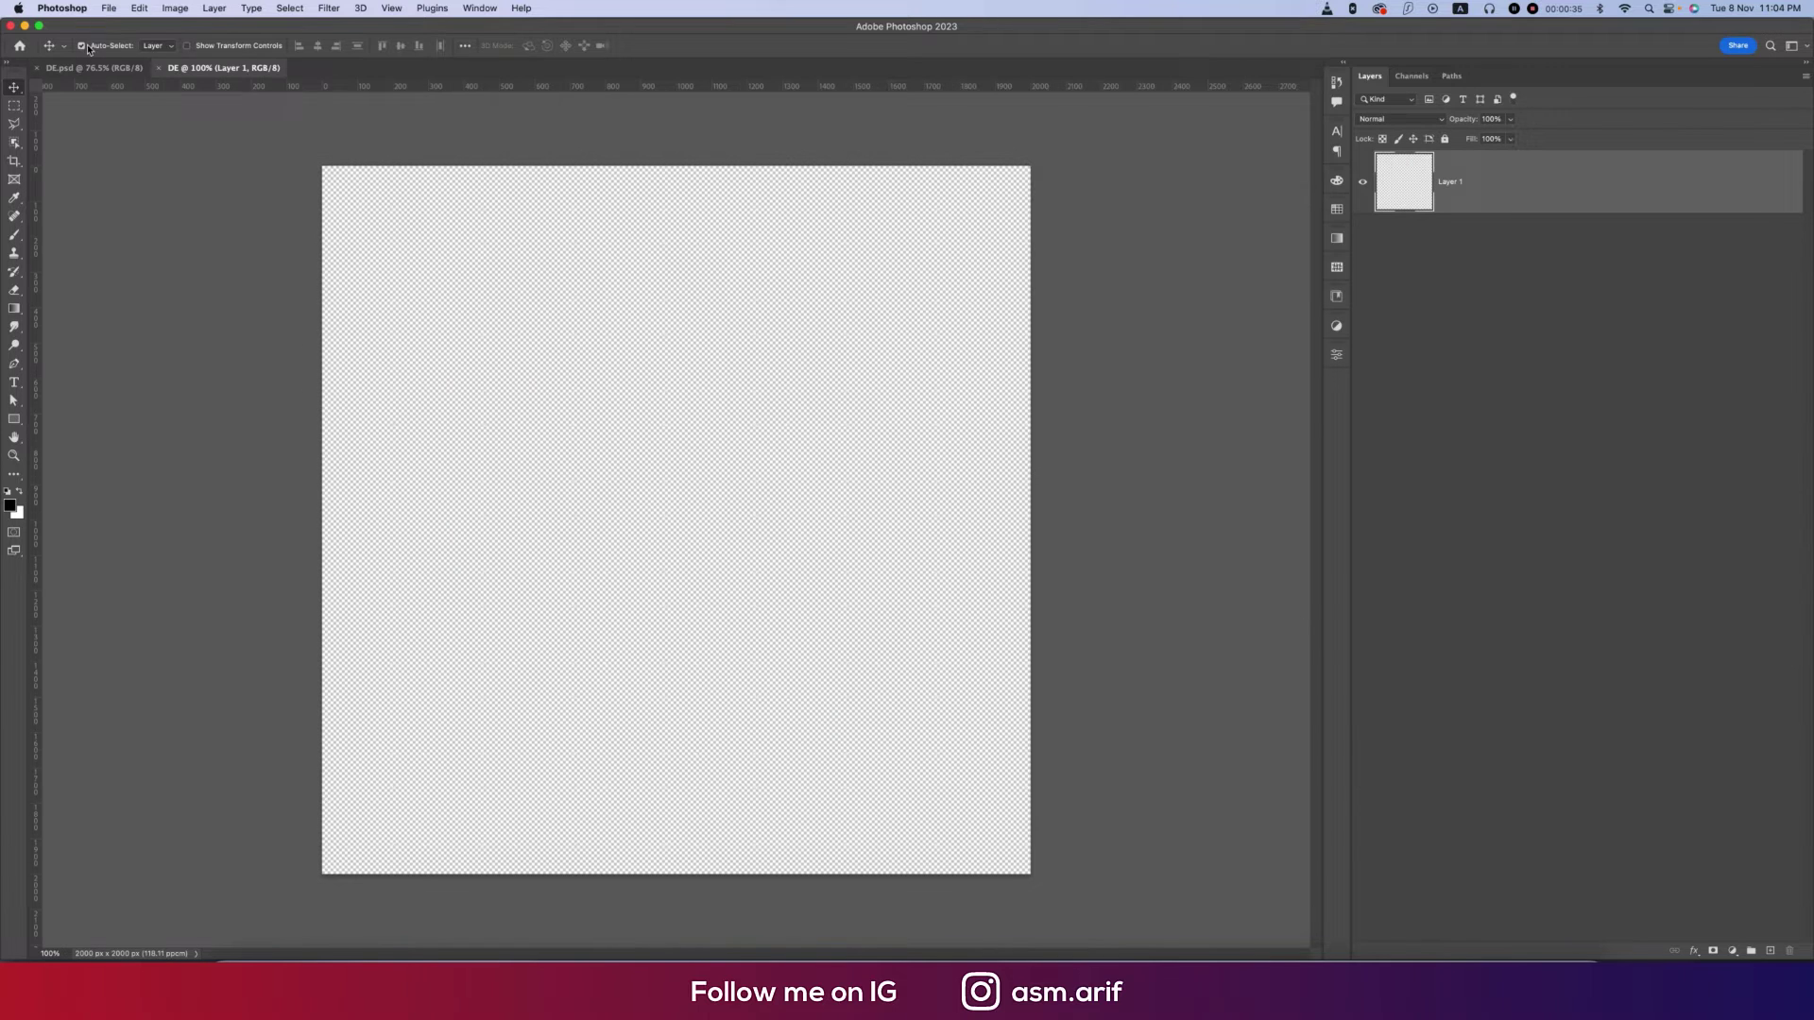
- Place the stock_model_80 photo from the Download folder into the document
left_click(107, 9)
left_click(151, 272)
left_click(55, 205)
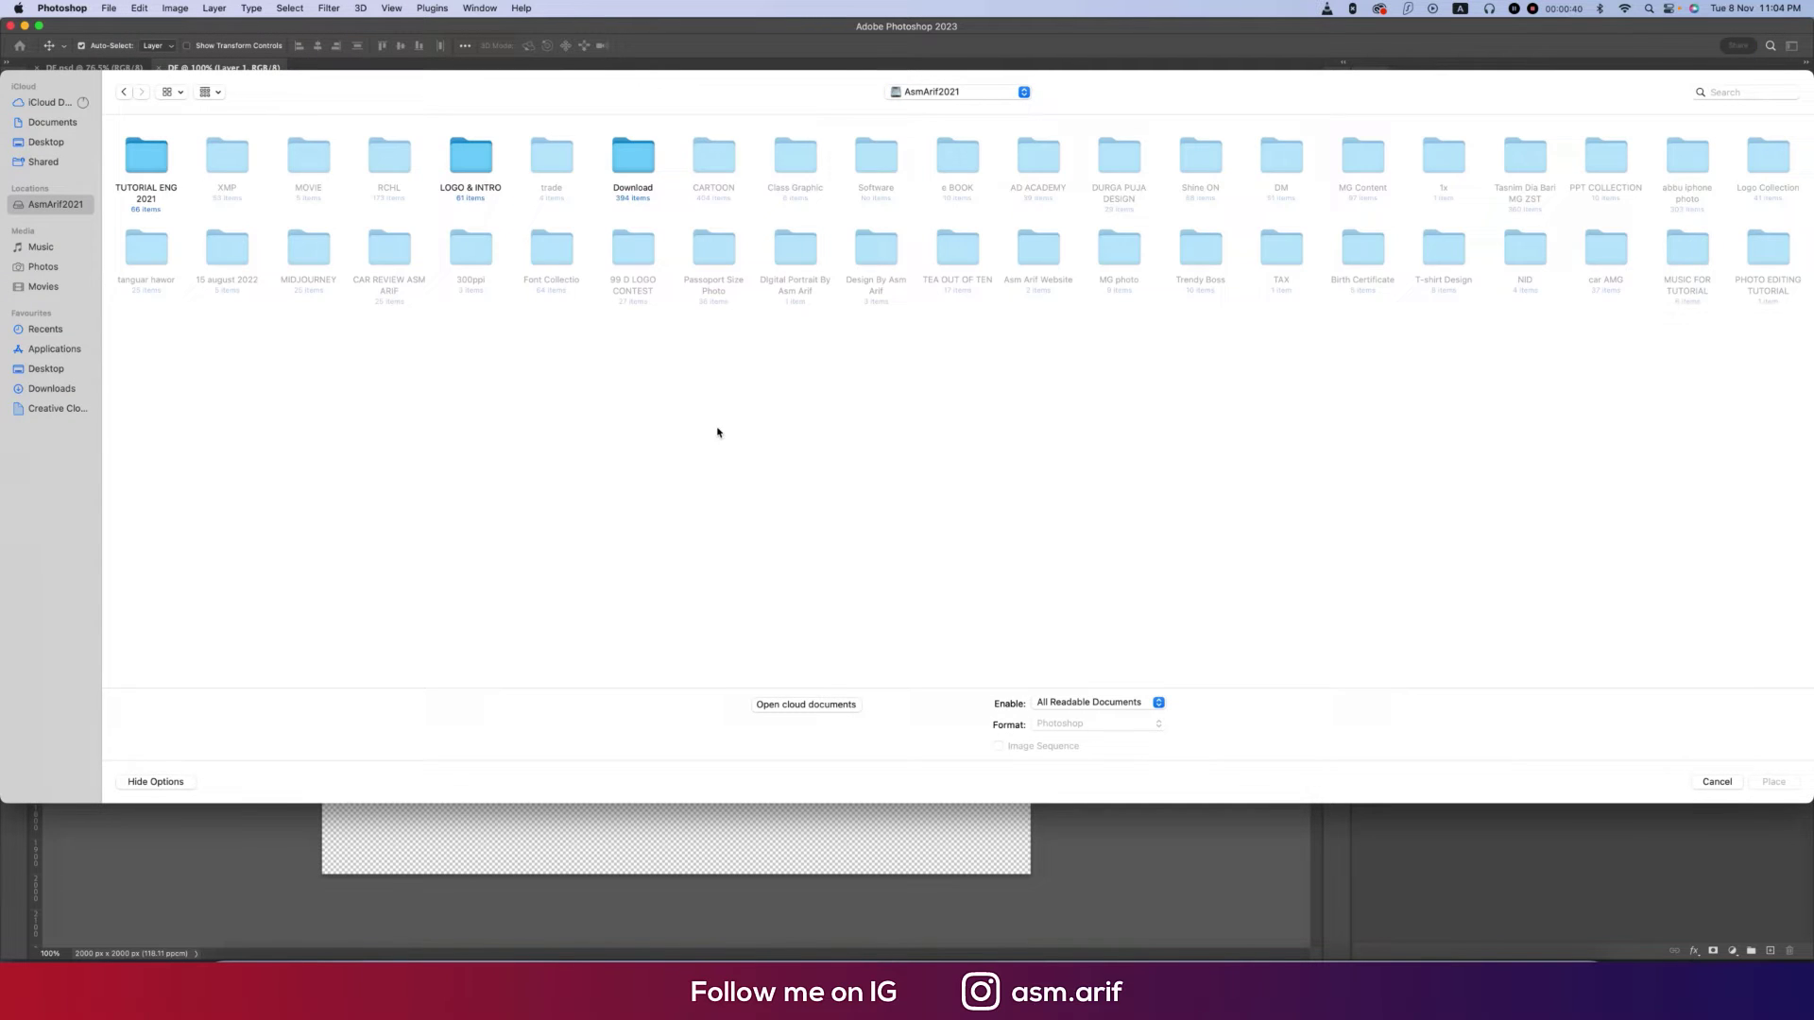
double_click(633, 155)
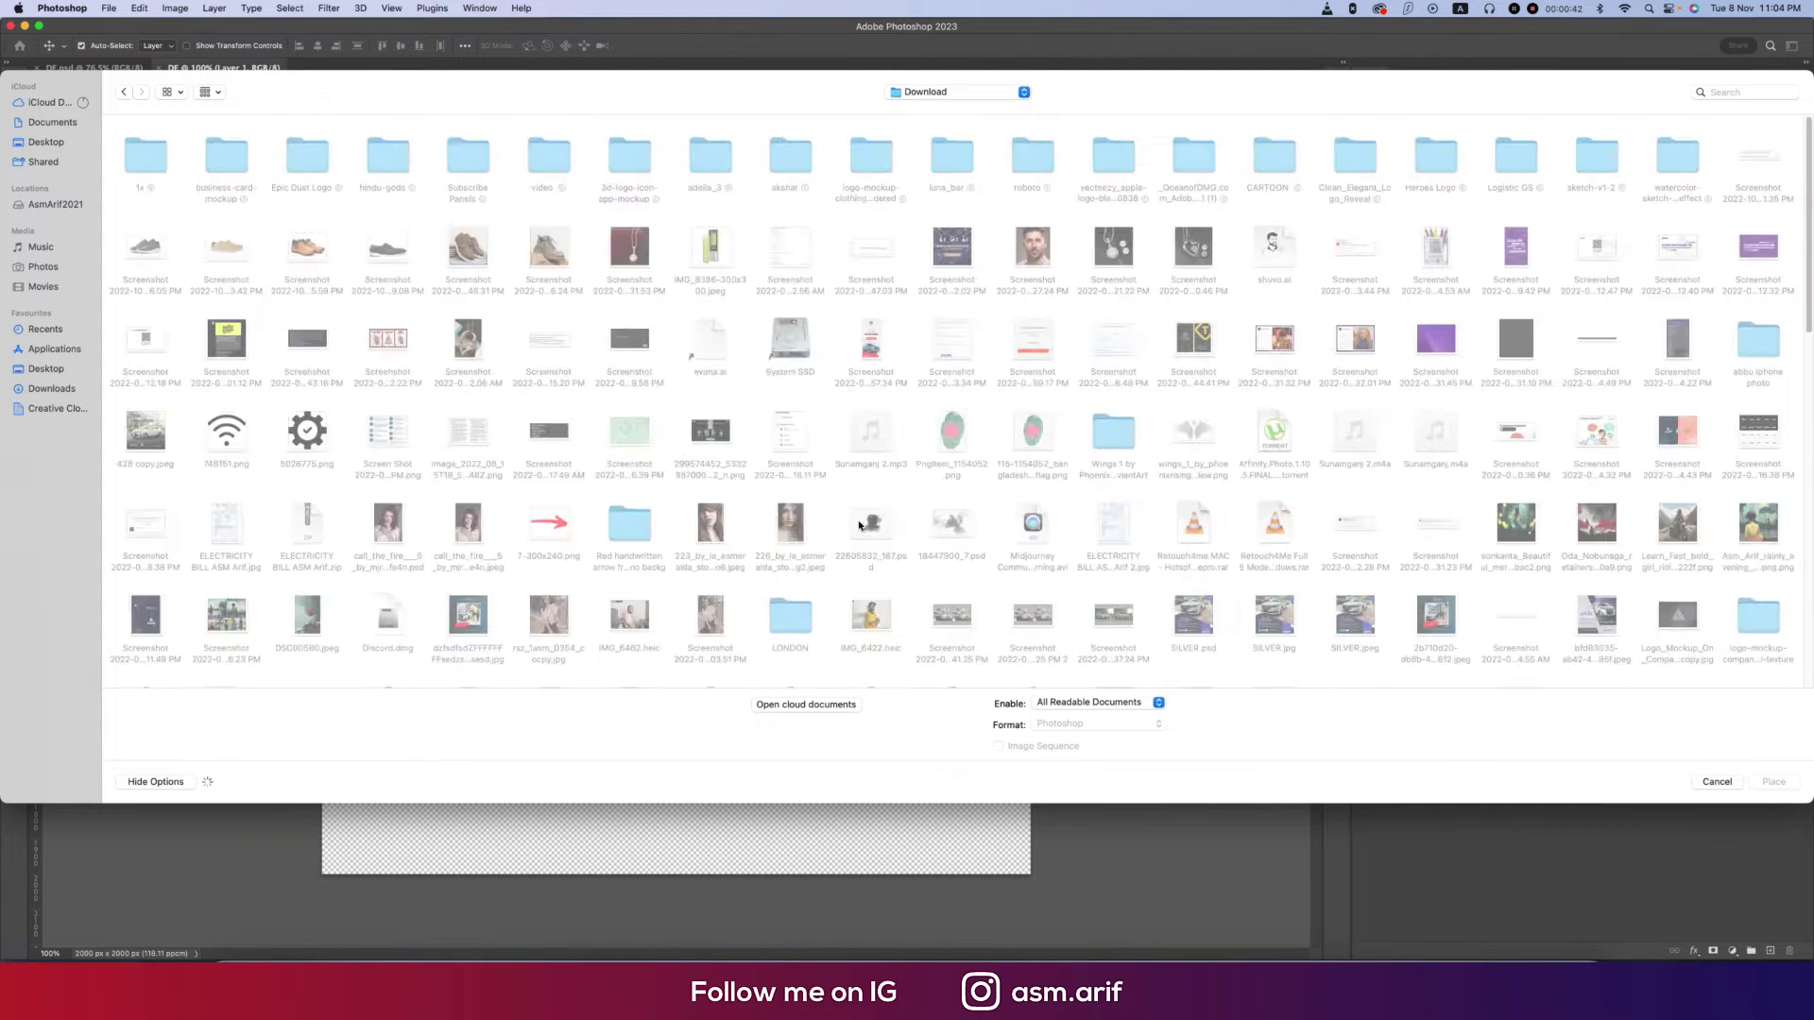
scroll(689, 475, "down", 5)
scroll(689, 475, "down", 10)
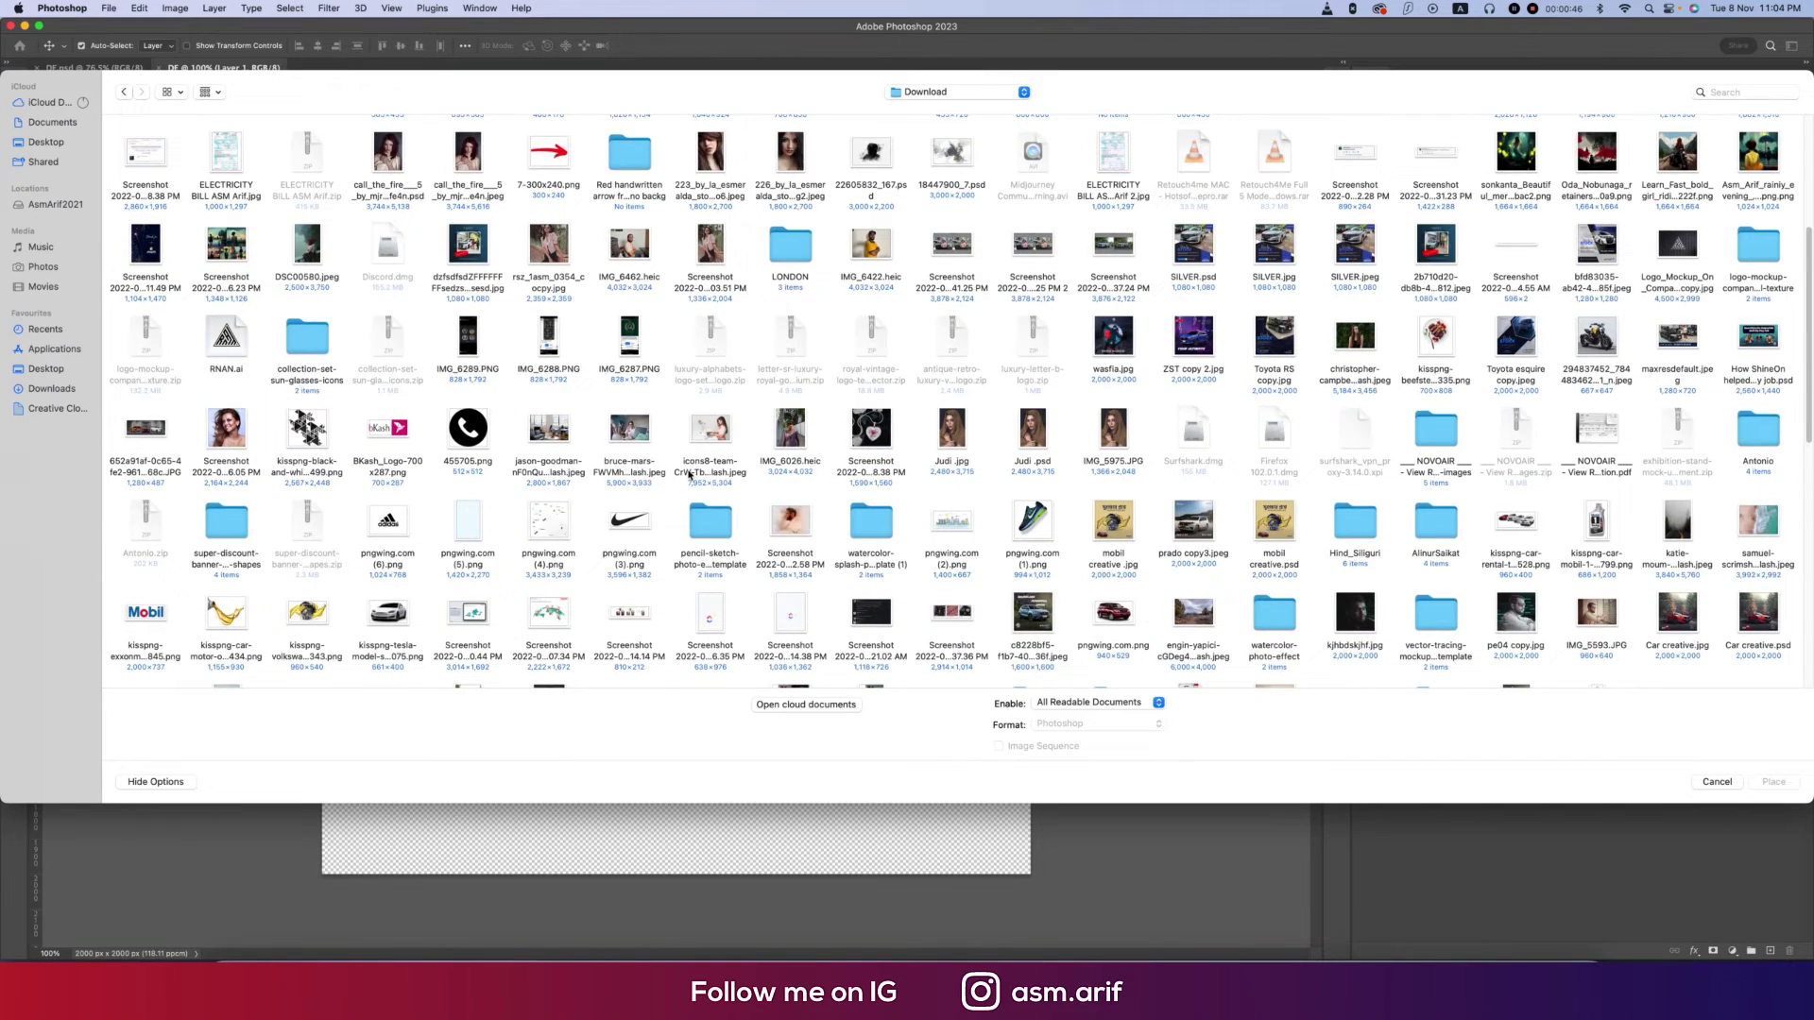
left_click(307, 368)
left_click(1774, 782)
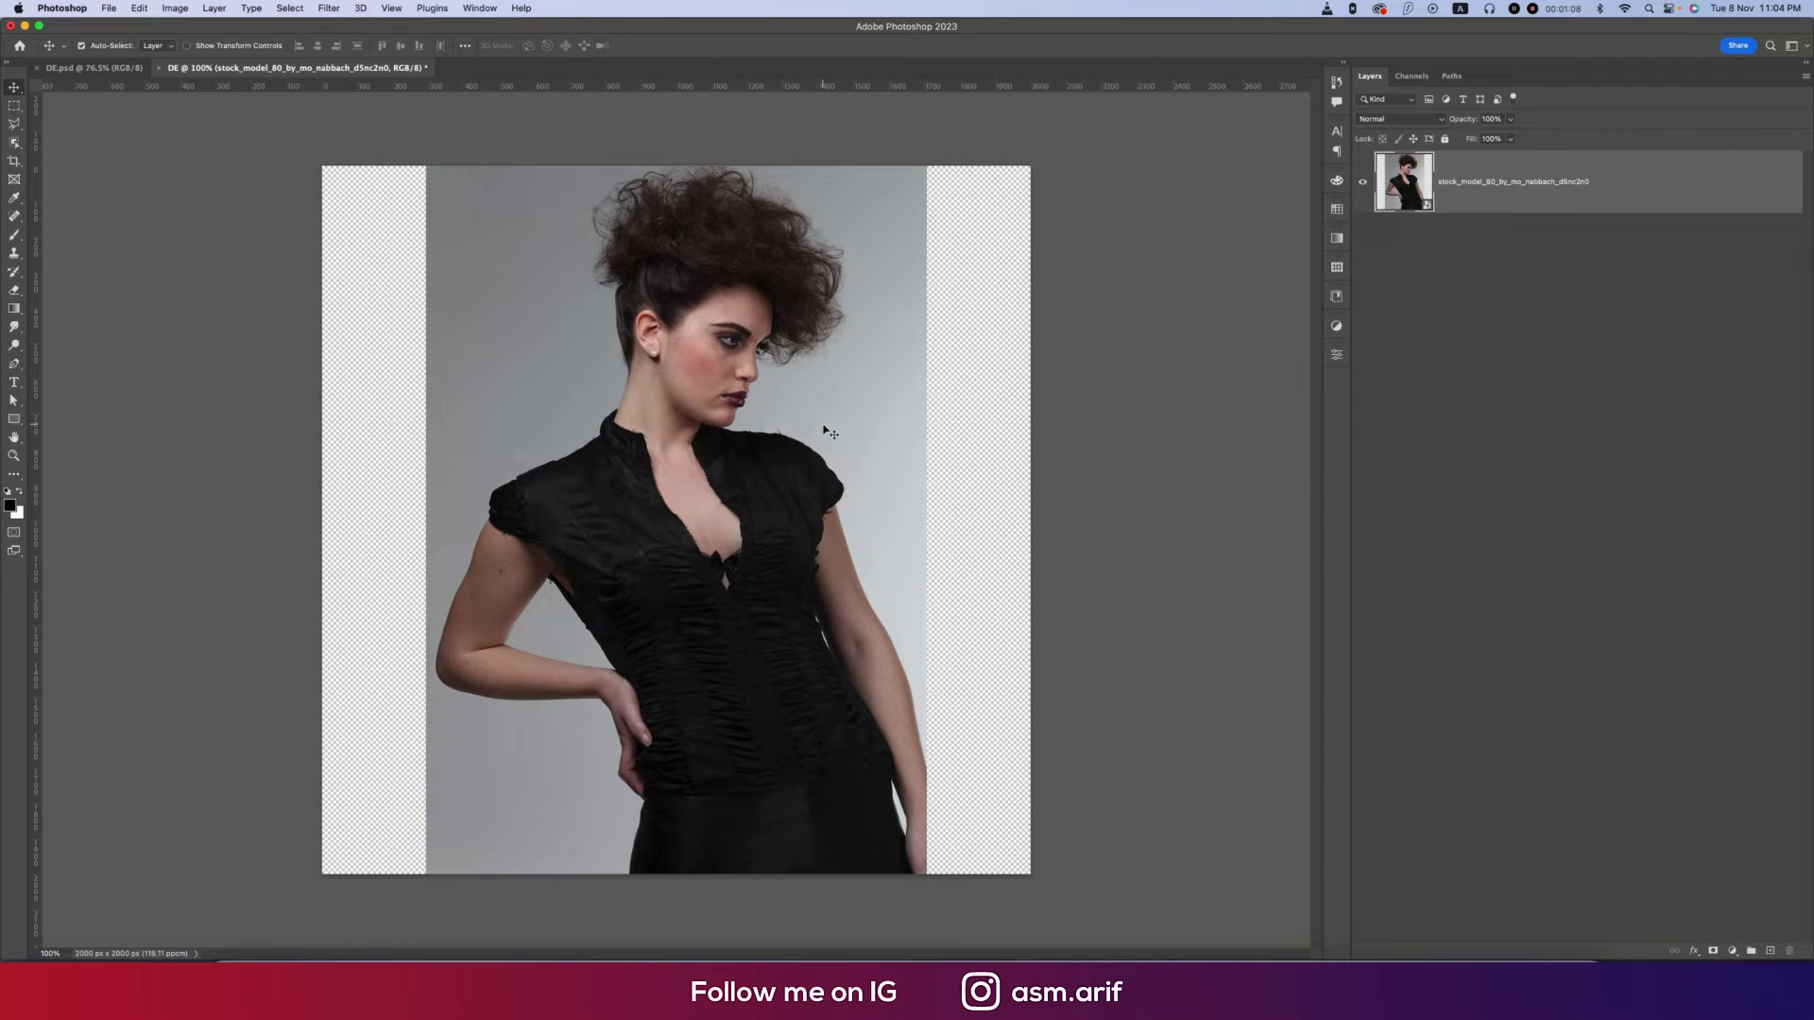
- Nudge the photo down and select the model with Select Subject
key("shift+Down")
key("shift+Down")
key("shift+Down")
key("shift+Down")
key("shift+Down")
key("shift+Down")
key("shift+Down")
key("shift+Down")
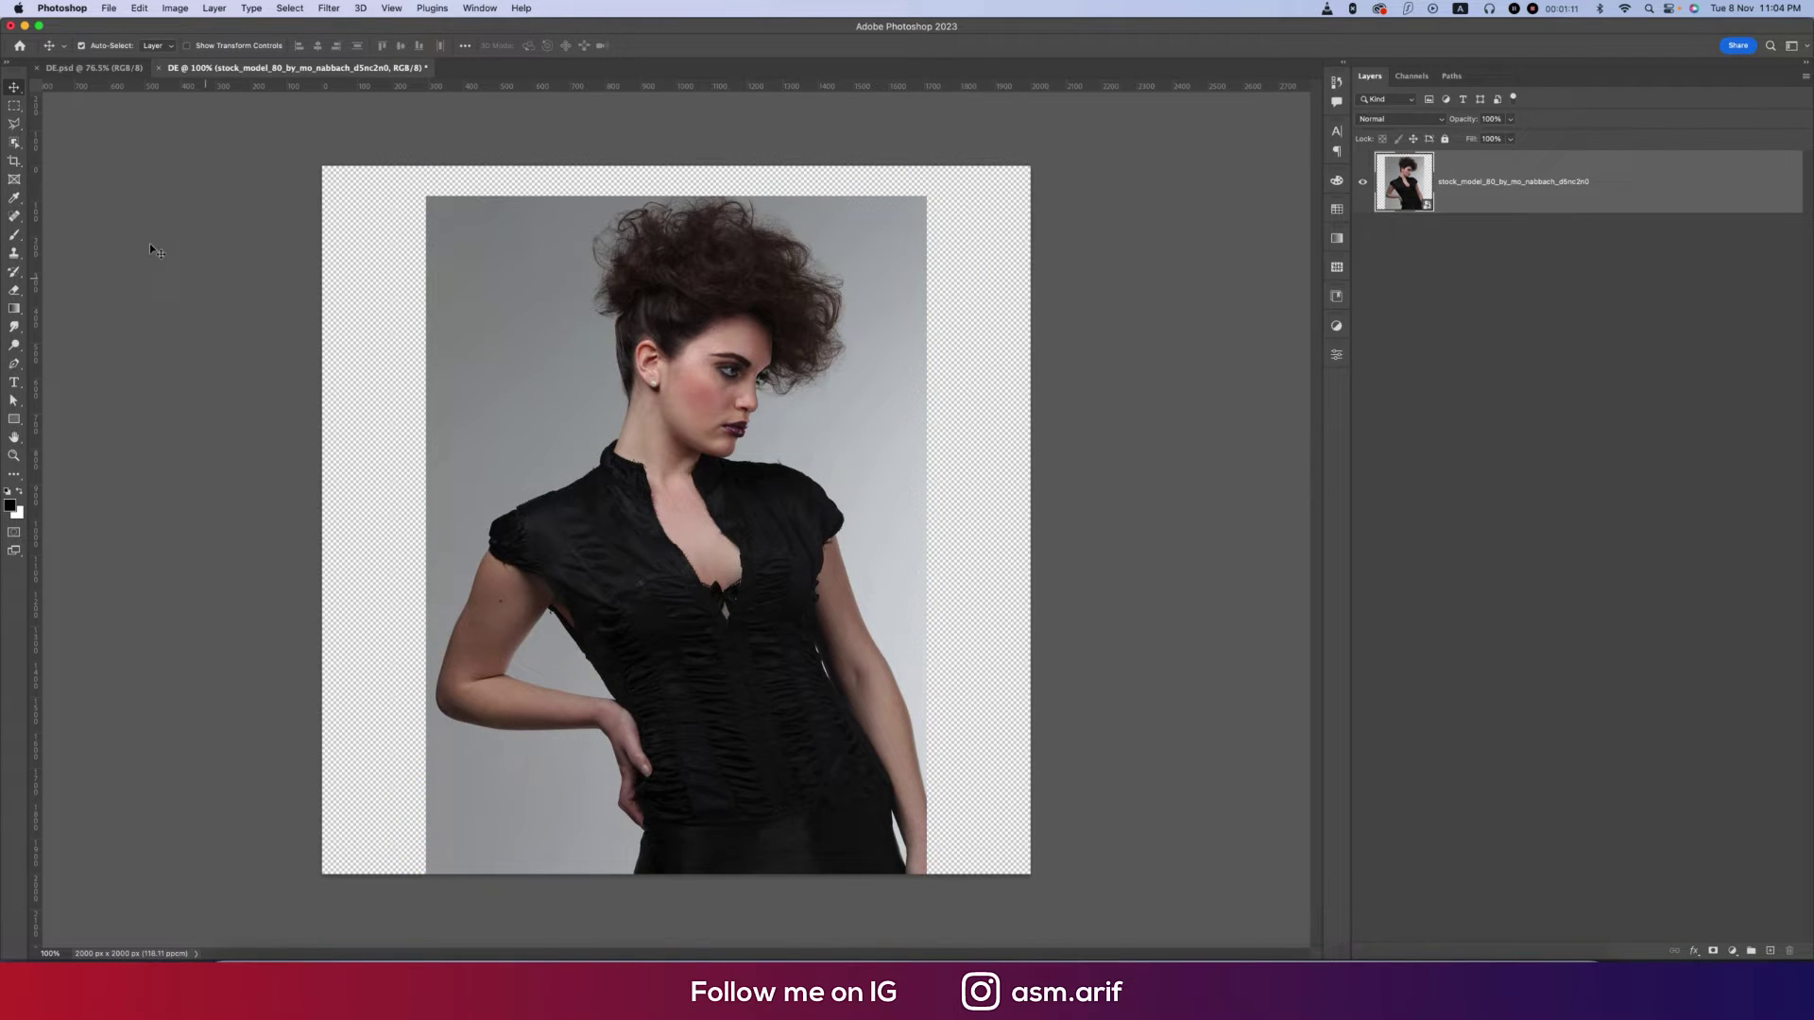
left_click(13, 144)
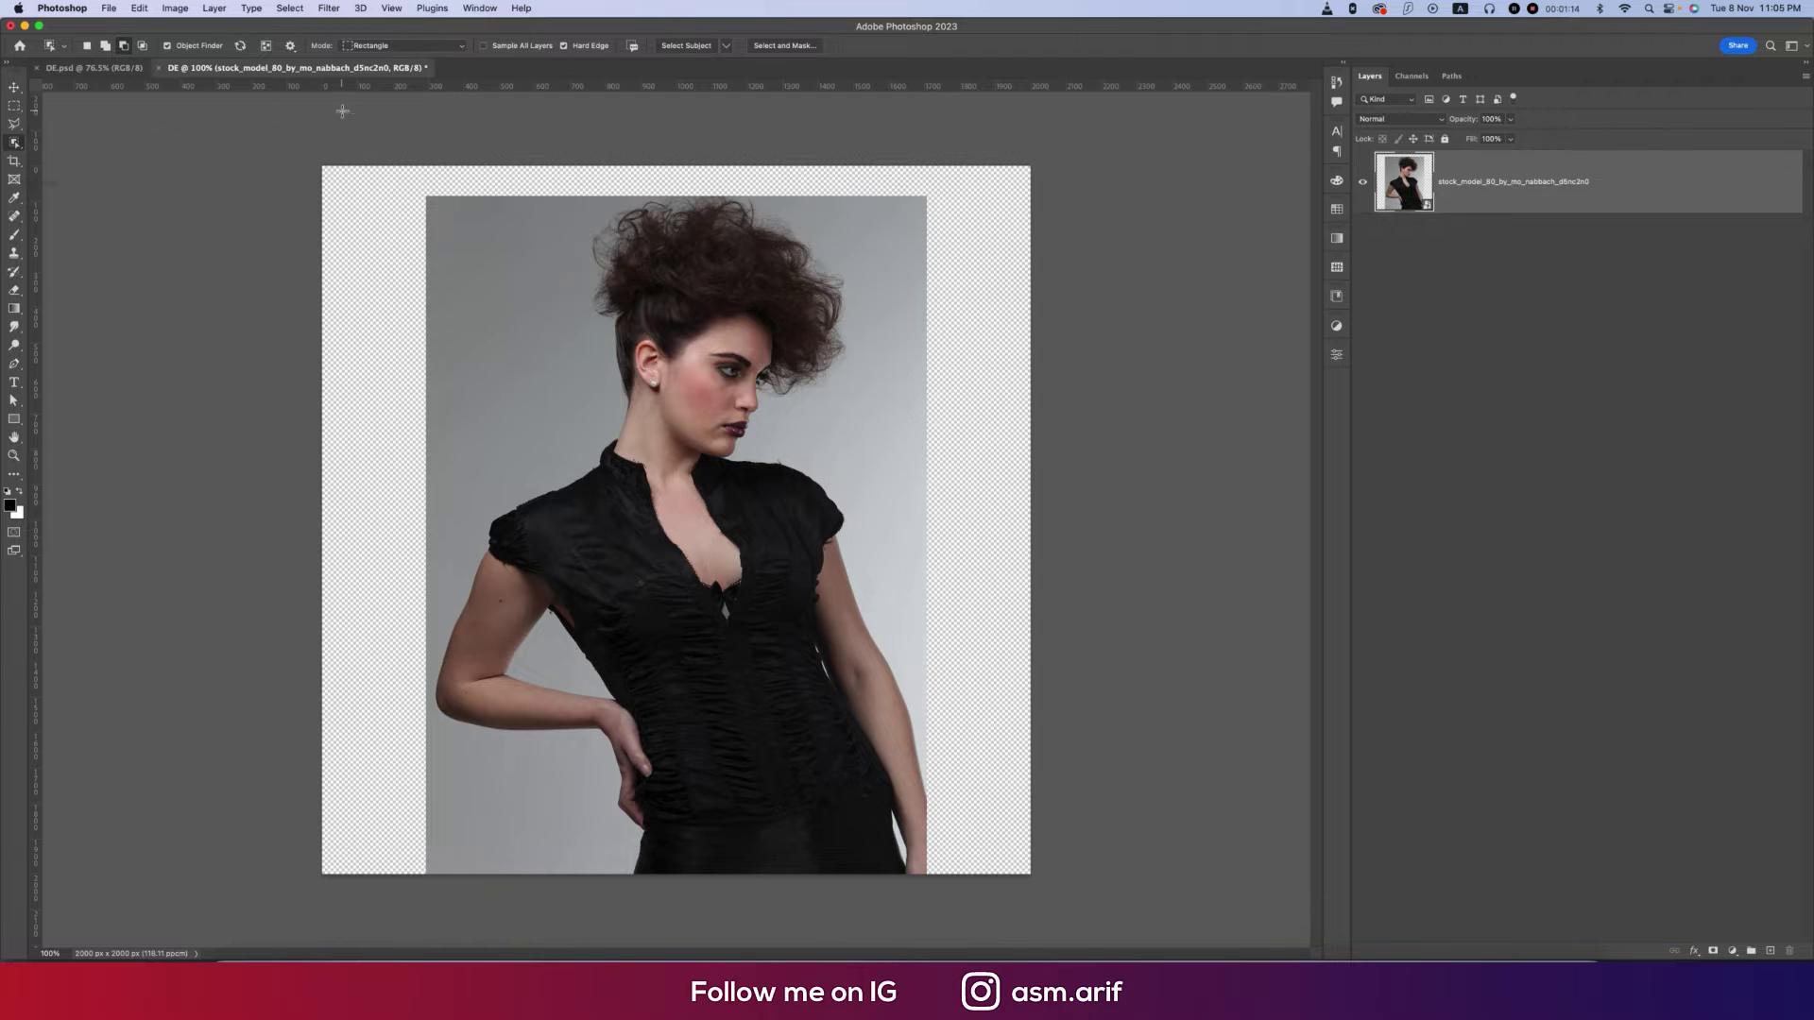
right_click(12, 144)
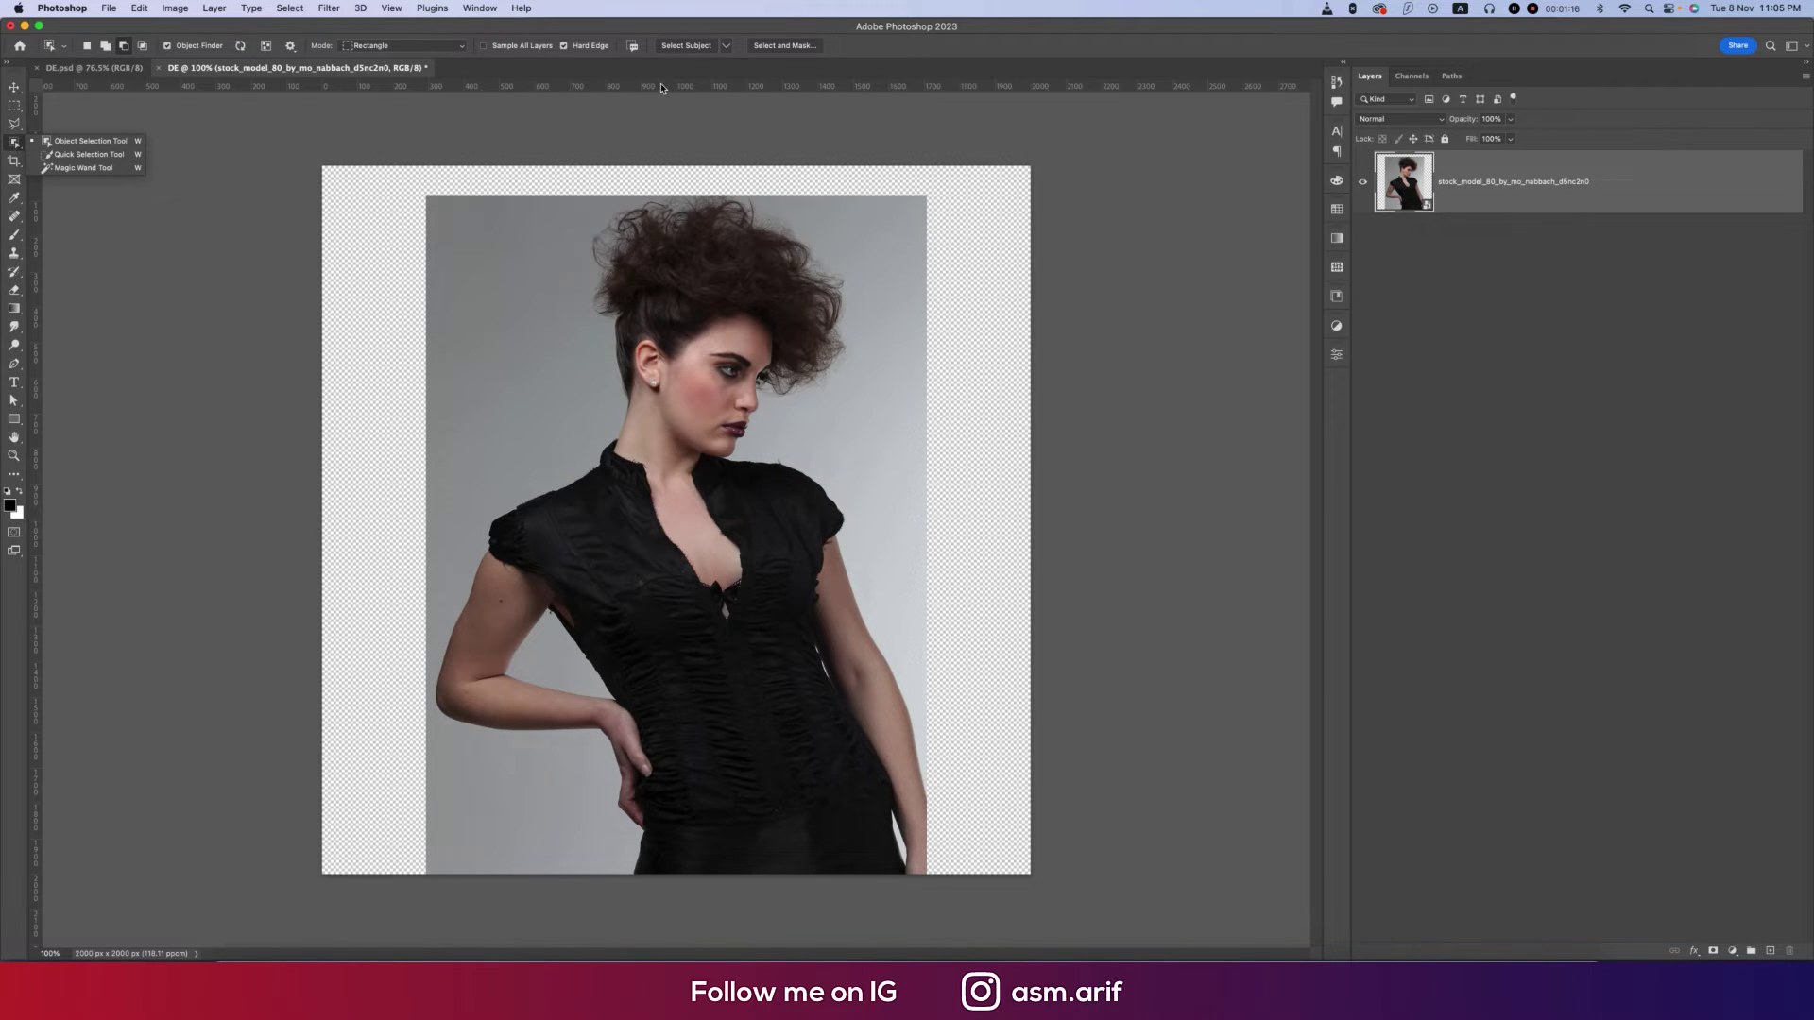
left_click(693, 51)
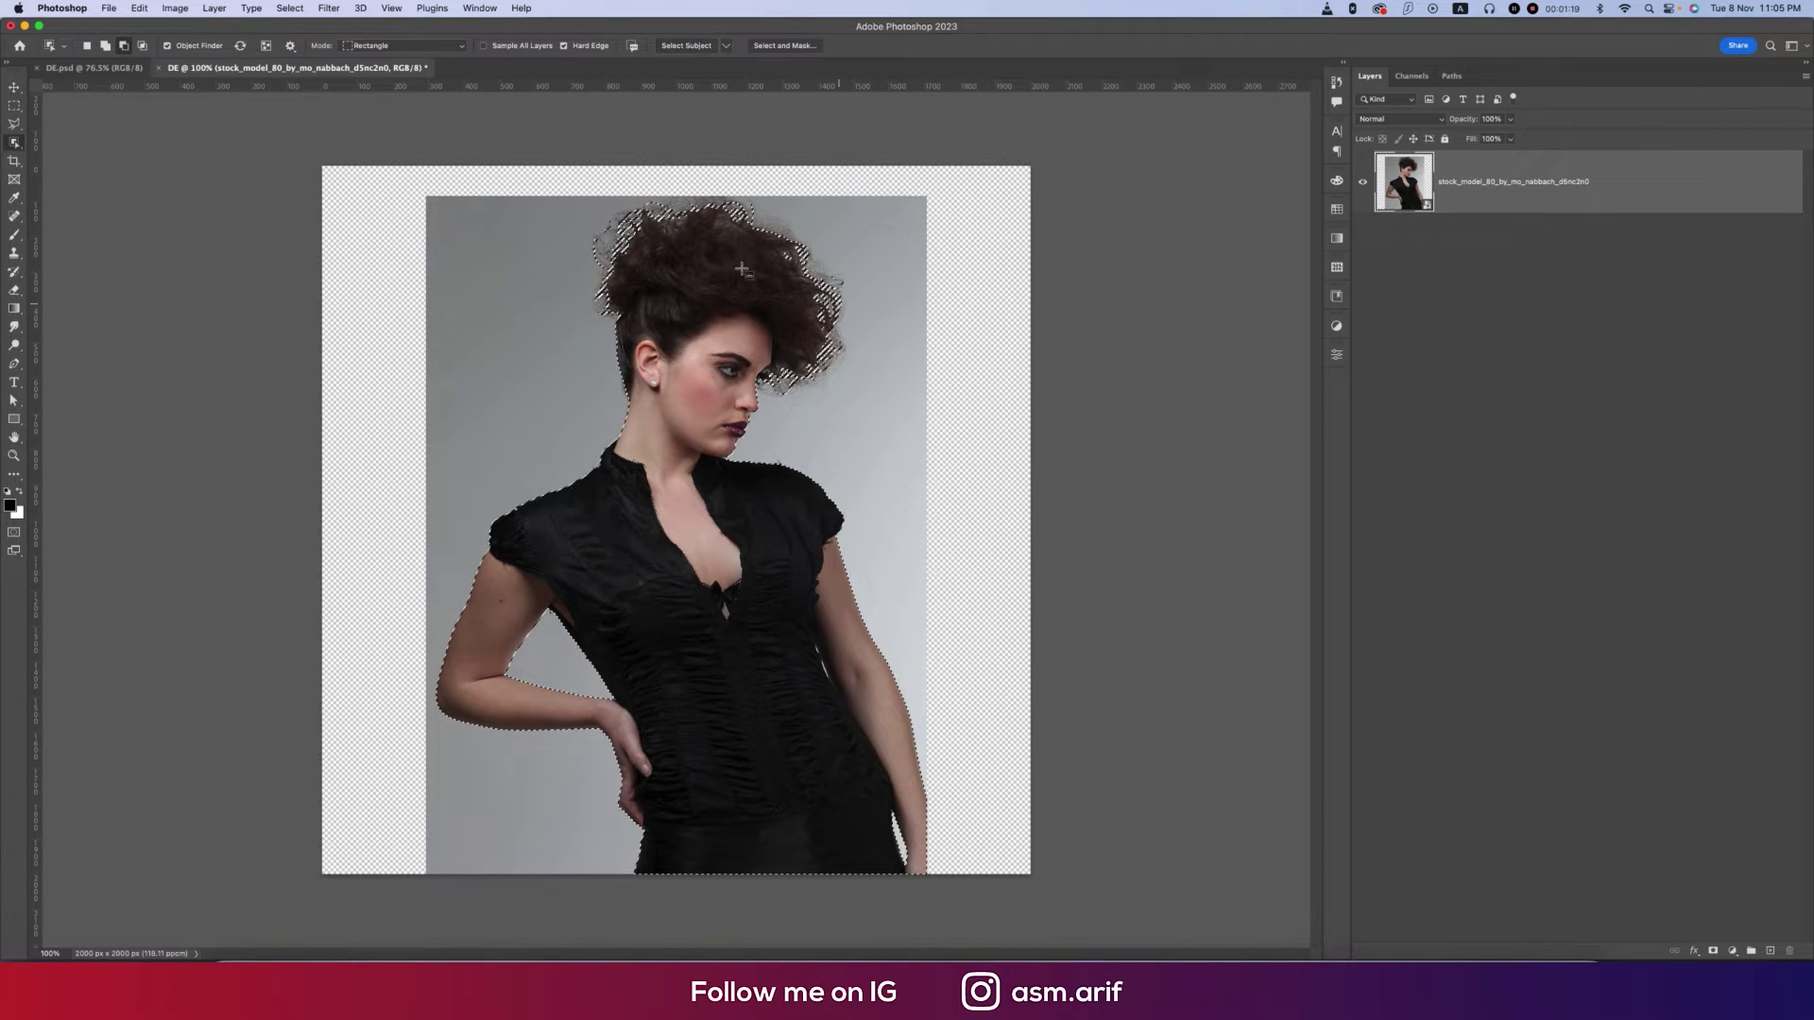
- In Select and Mask, shift the edge -16% and output to a new layer with layer mask
left_click(785, 47)
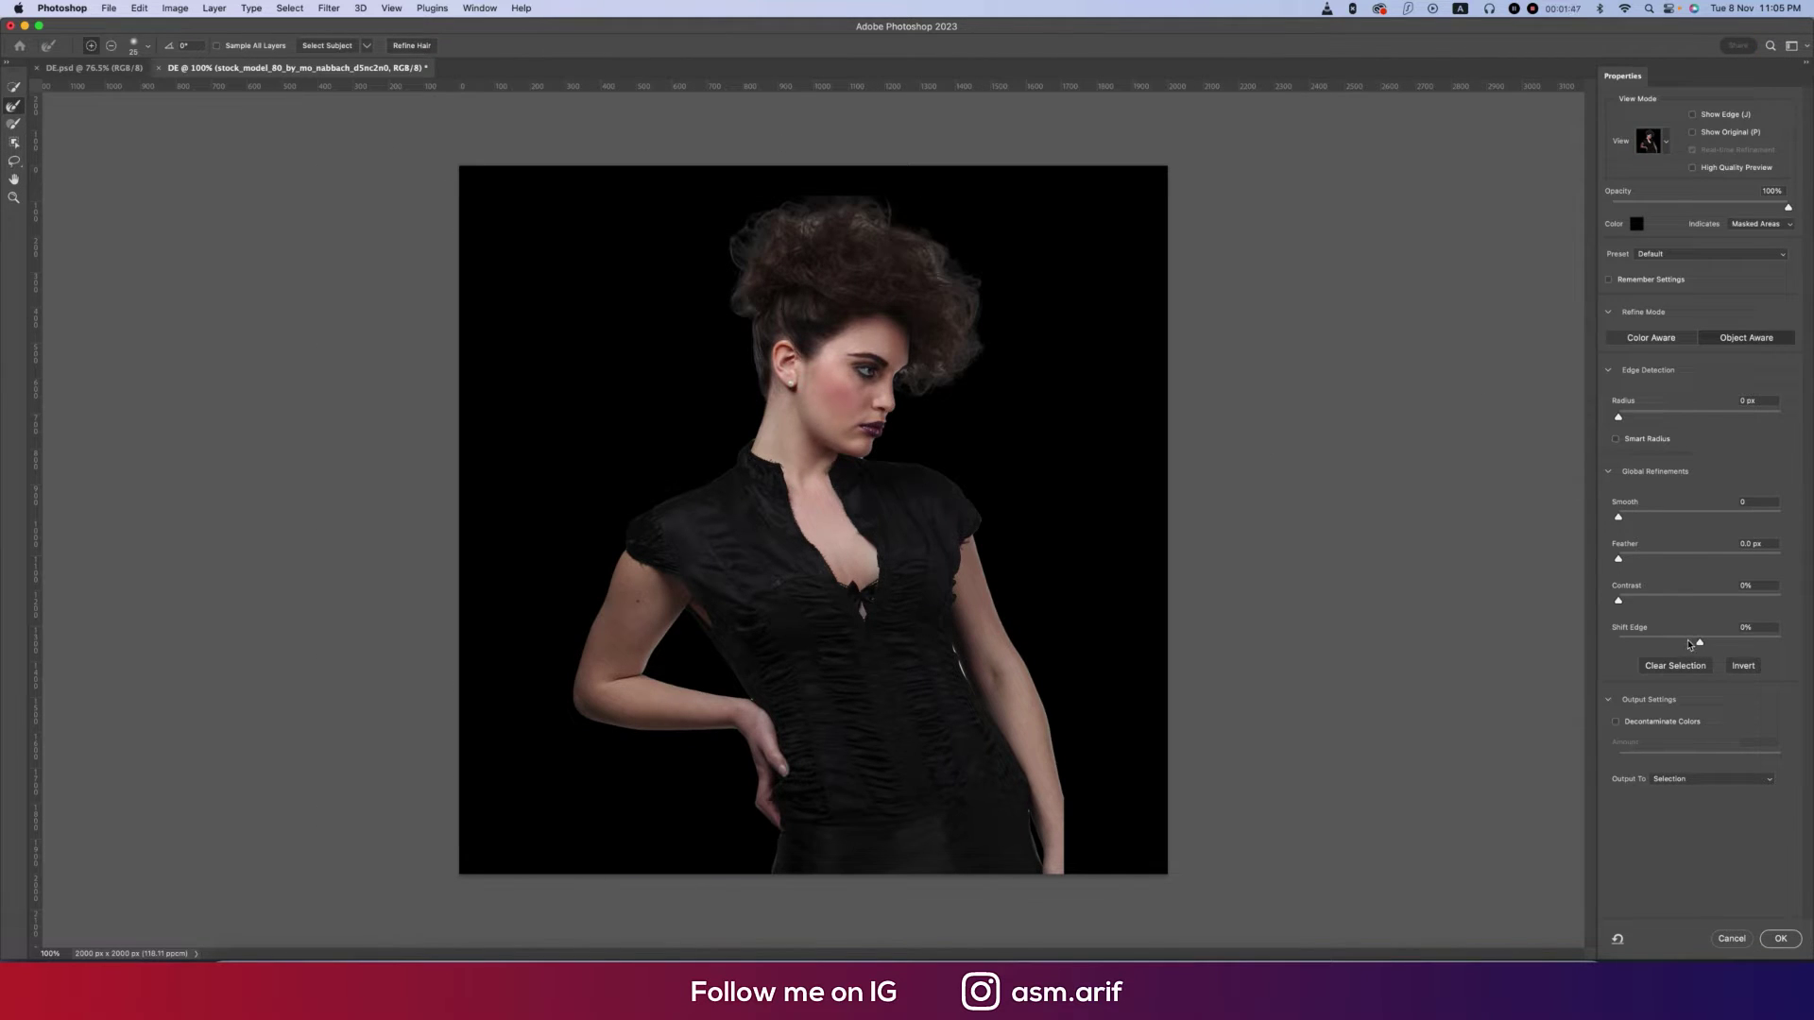
left_click(1691, 643)
left_click(1676, 784)
left_click(1700, 821)
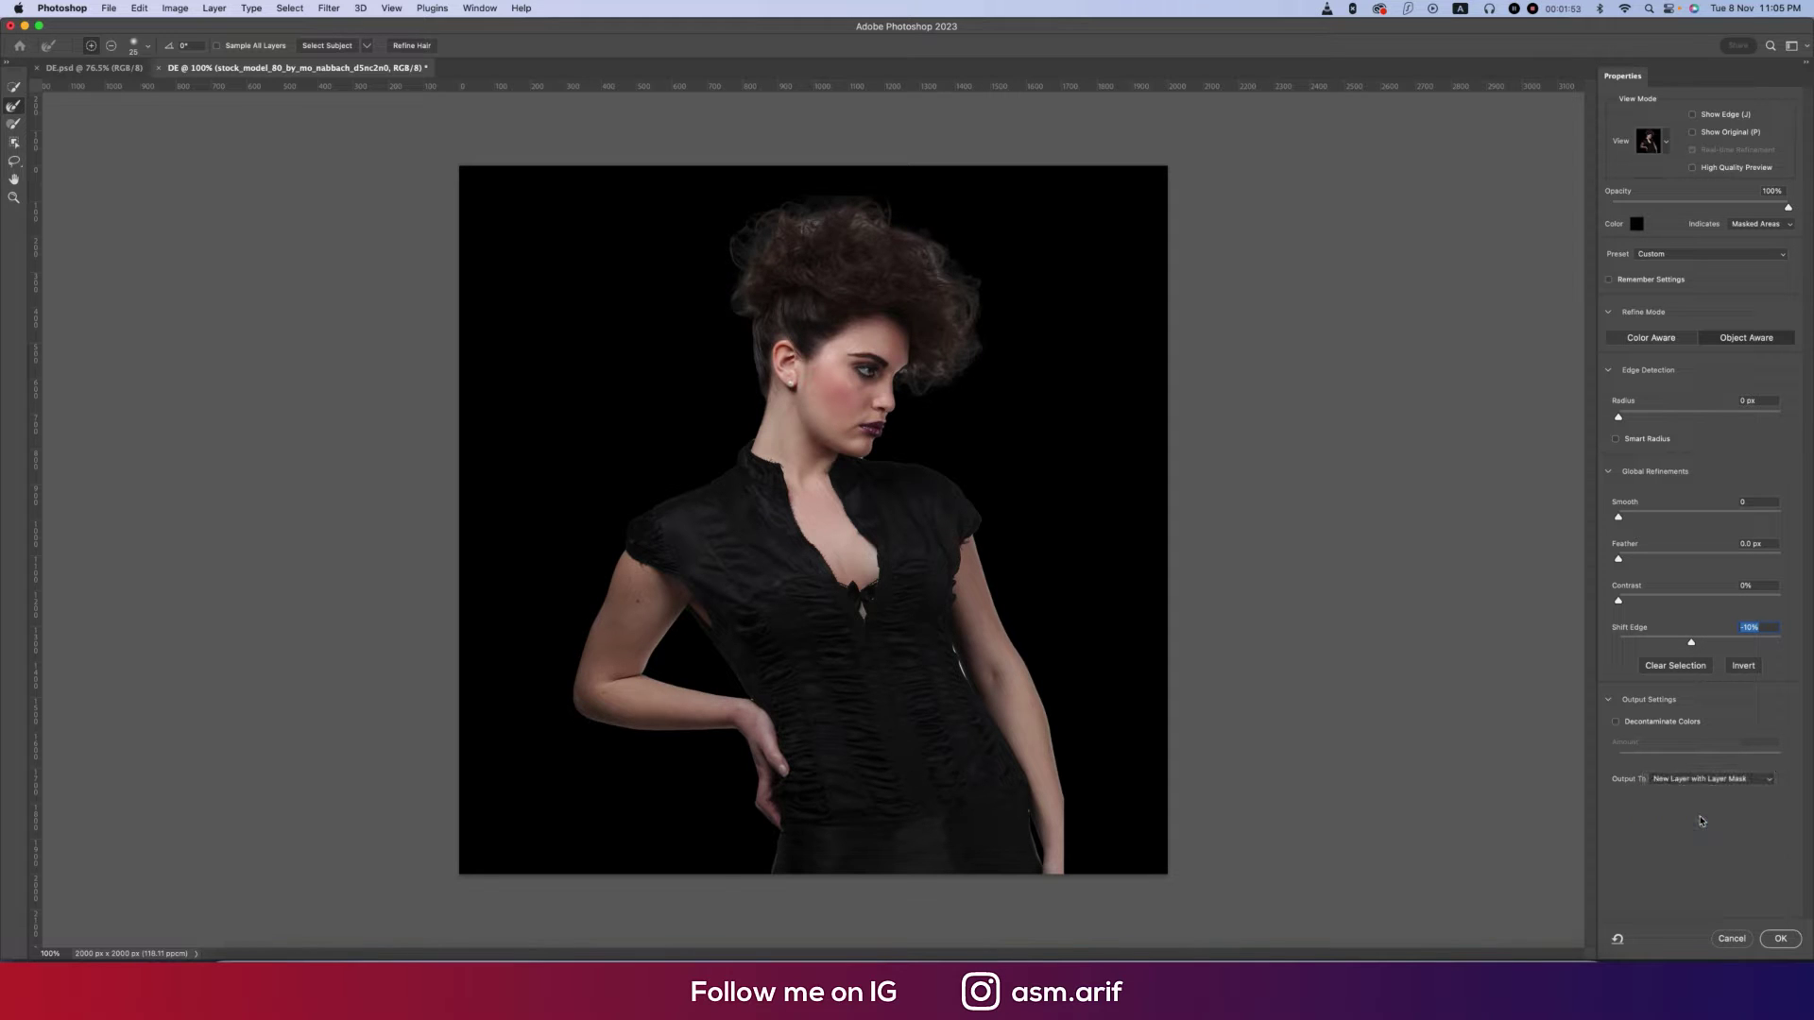
left_click(1783, 943)
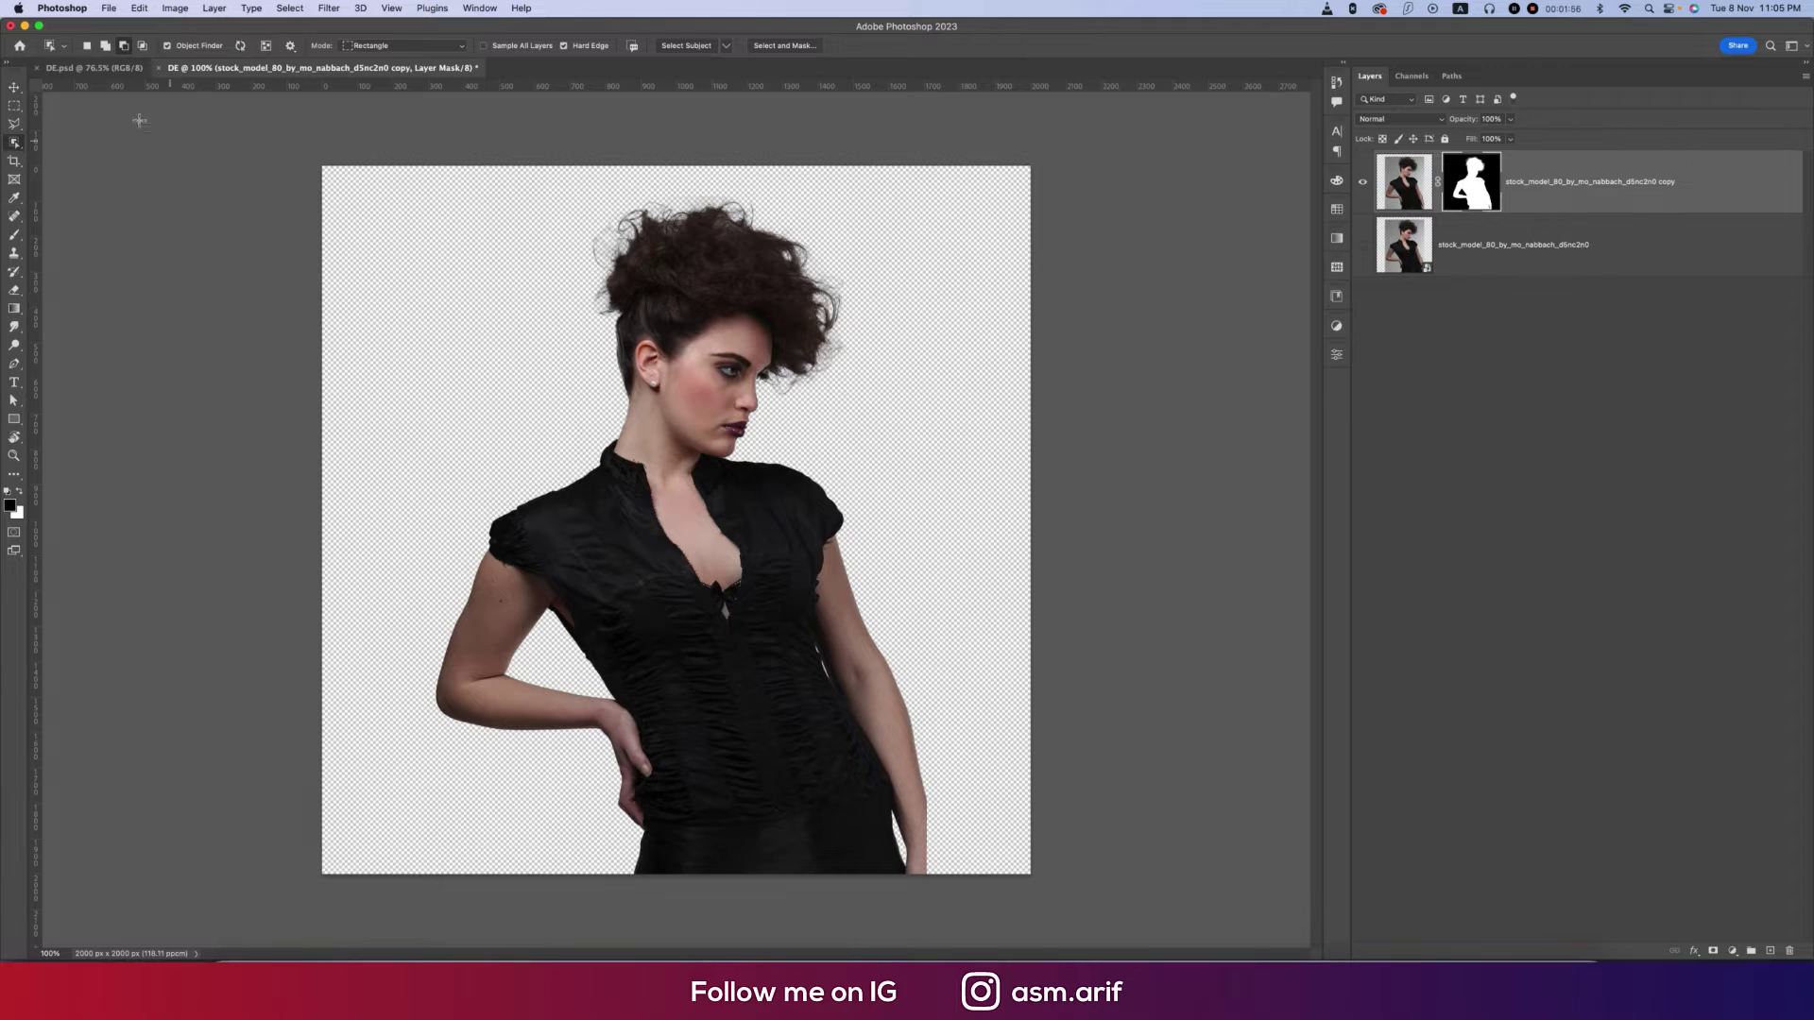
- Delete the original photo layer and put a white Solid Color fill beneath the cutout
key("v")
left_click(1472, 247)
key("Delete")
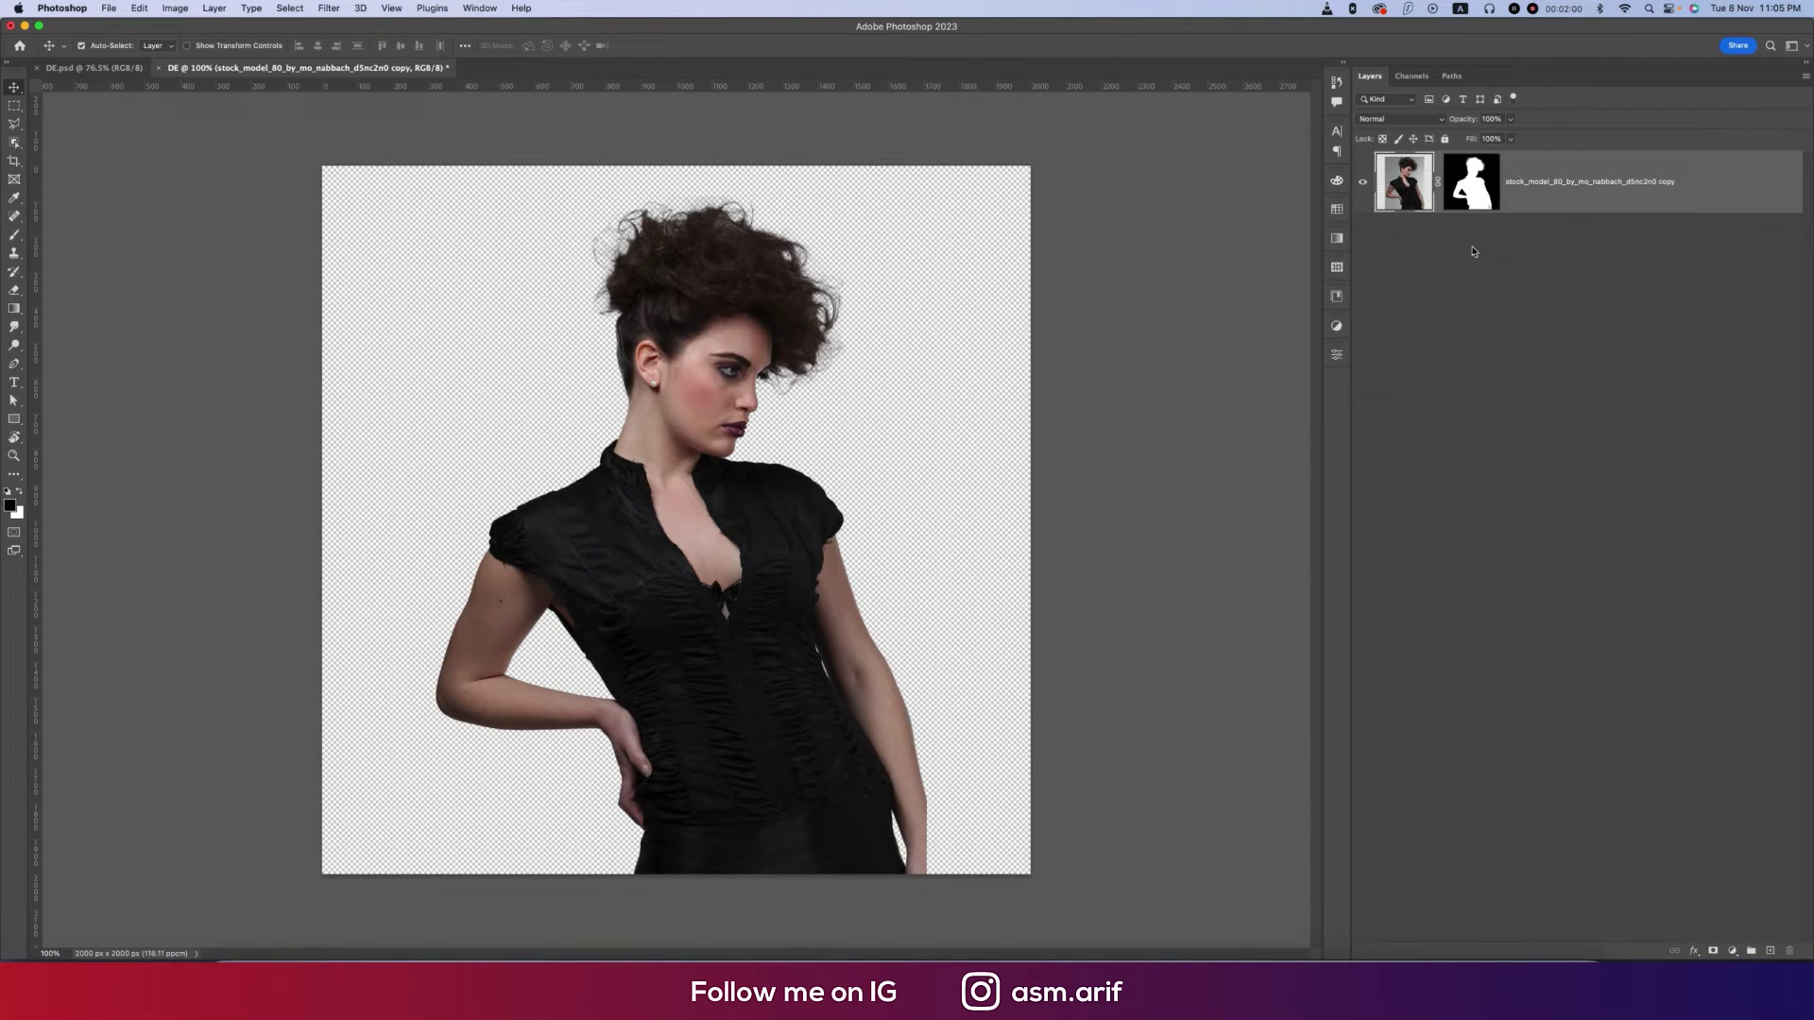
left_click(1730, 952)
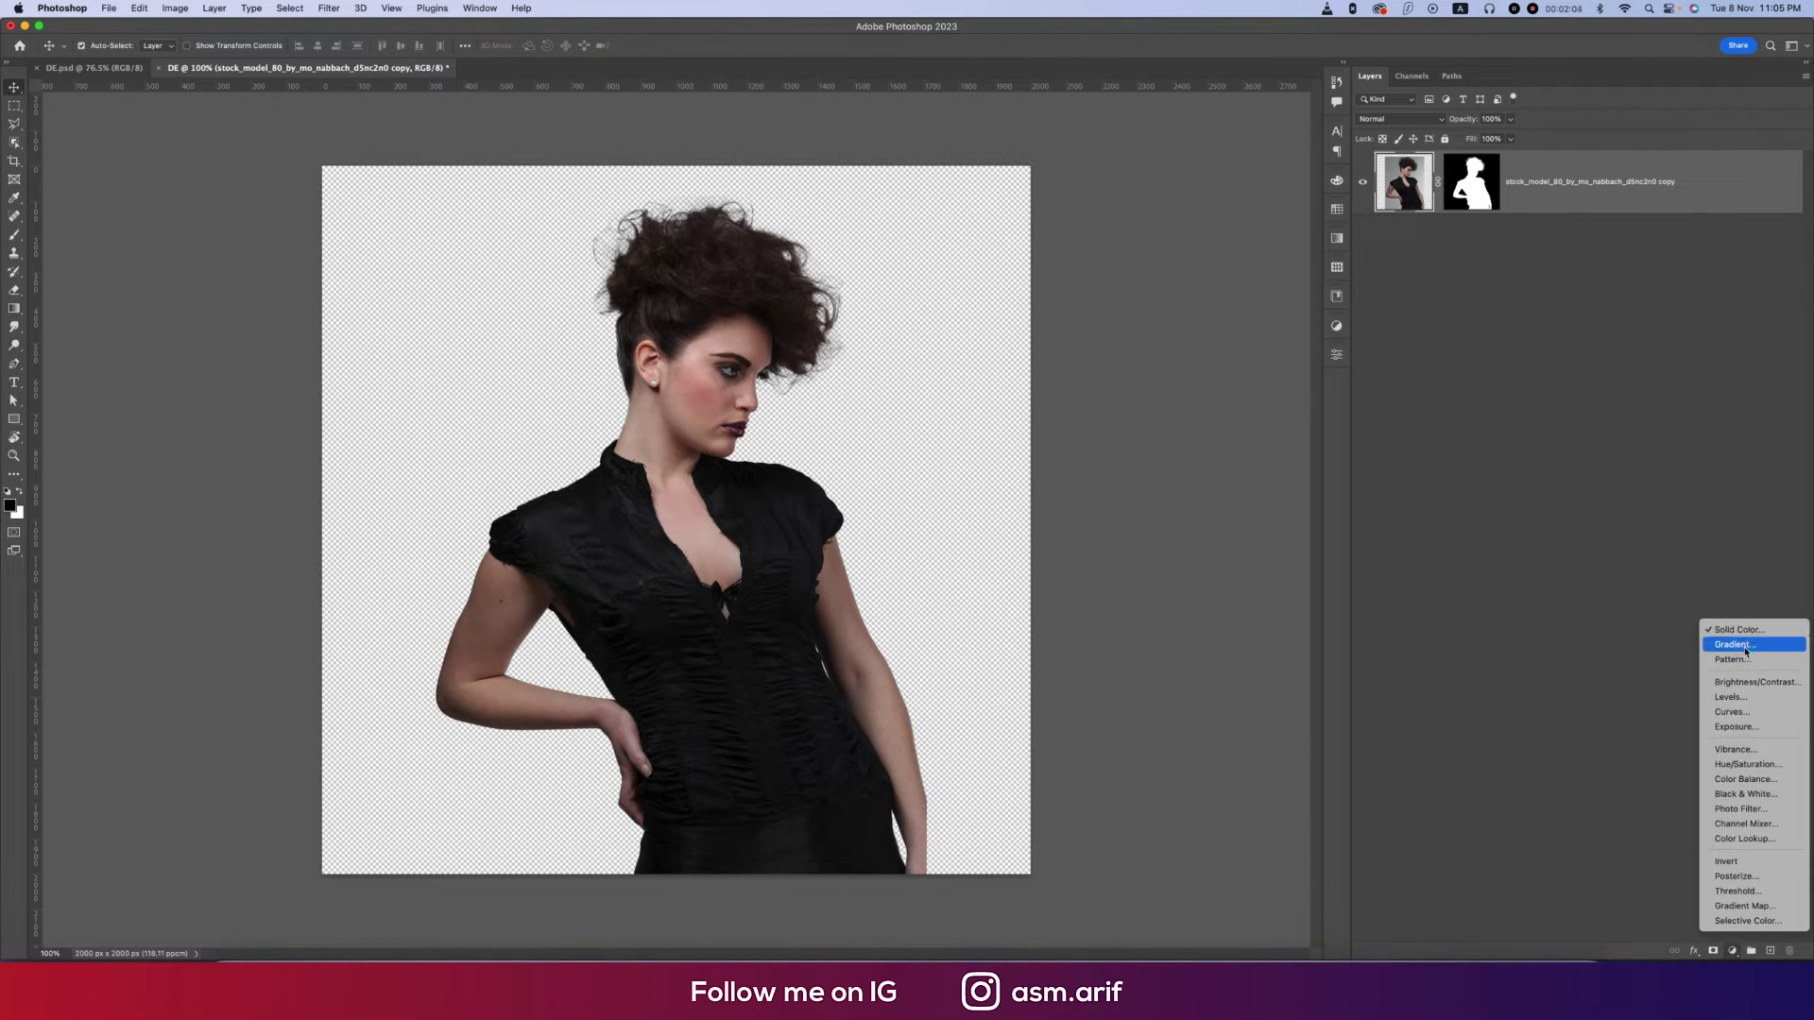
left_click(1729, 627)
left_click(1015, 475)
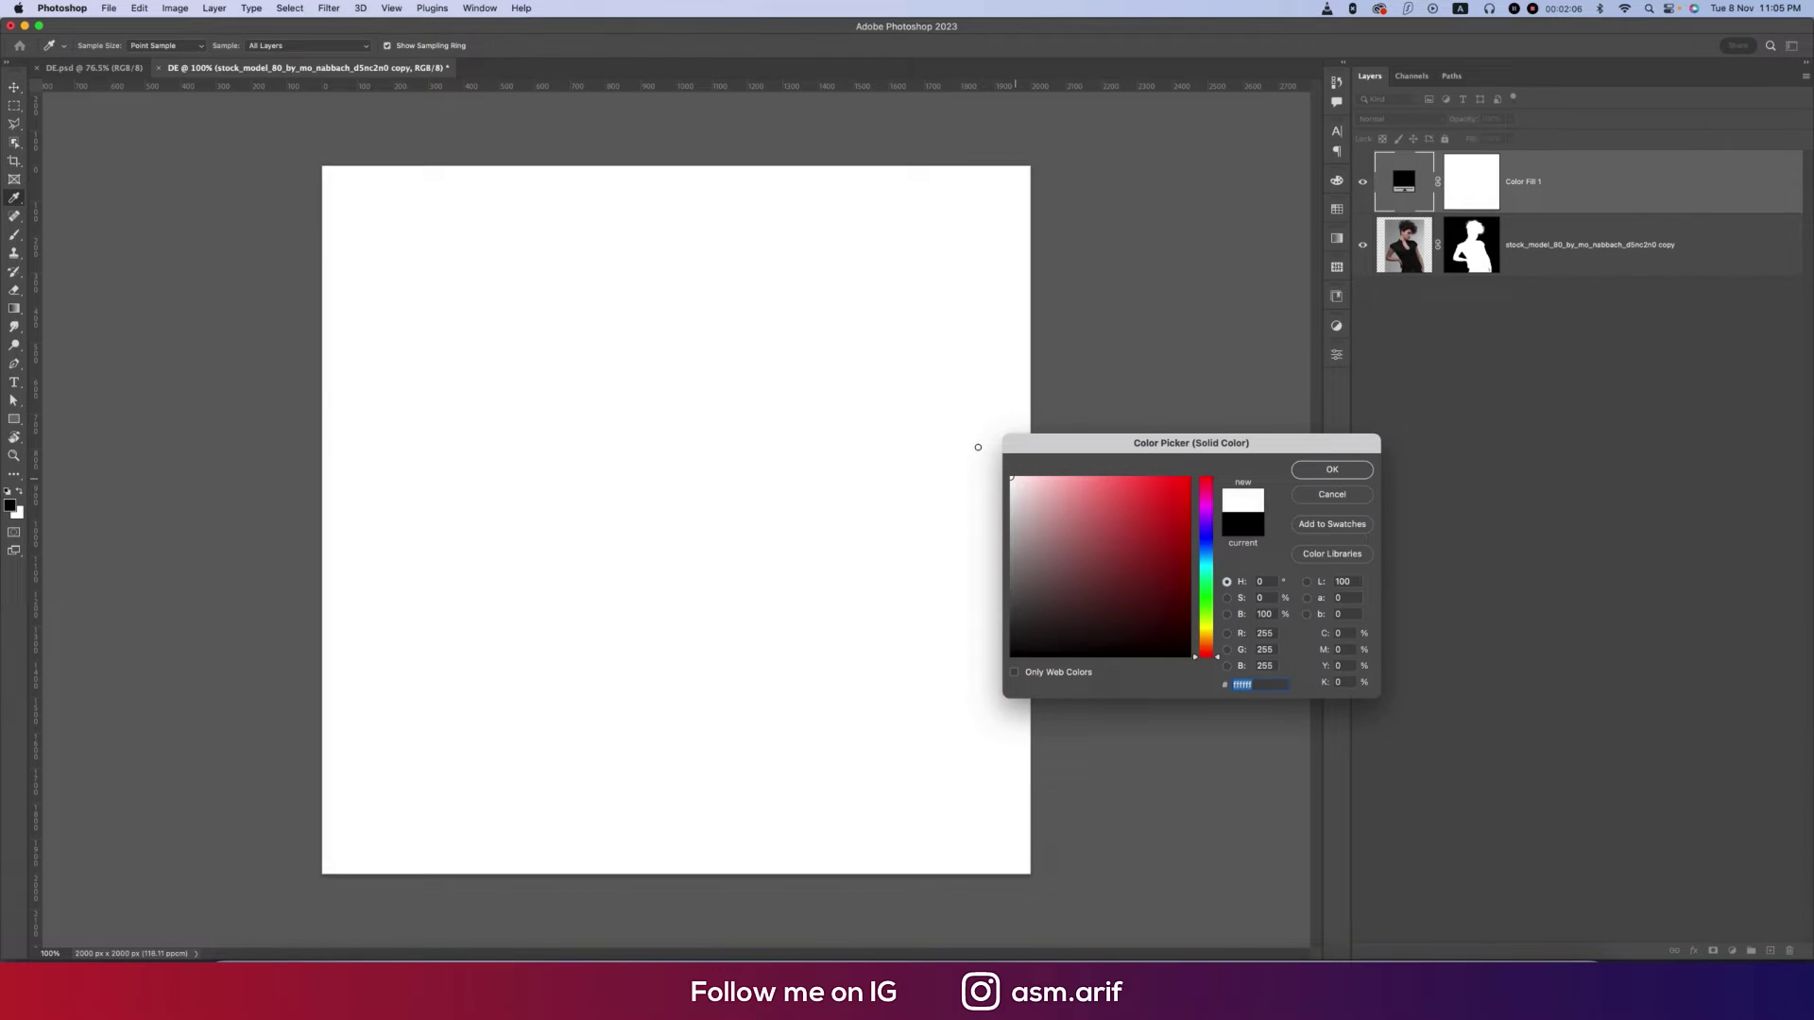
left_click(1332, 469)
left_click_drag(1573, 248, 1571, 170)
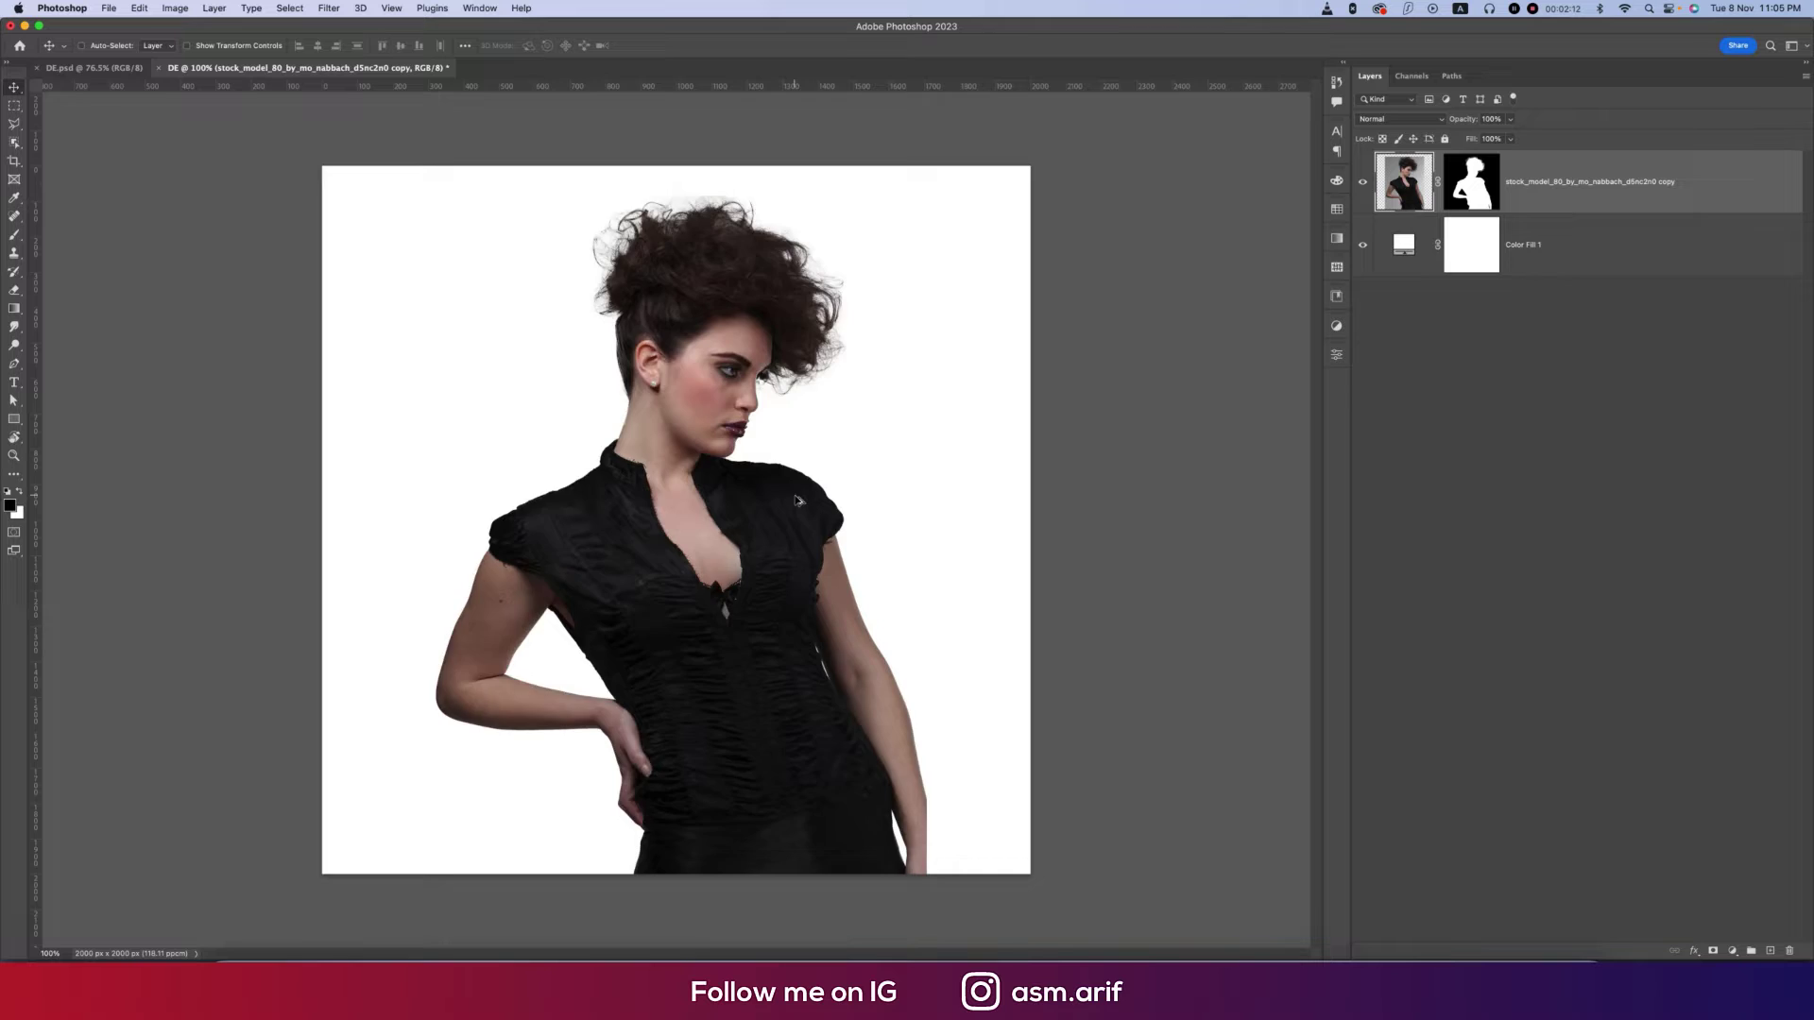
- Enlarge the cutout model to about 161% and move her lower on the canvas
key("super+minus")
key("super+t")
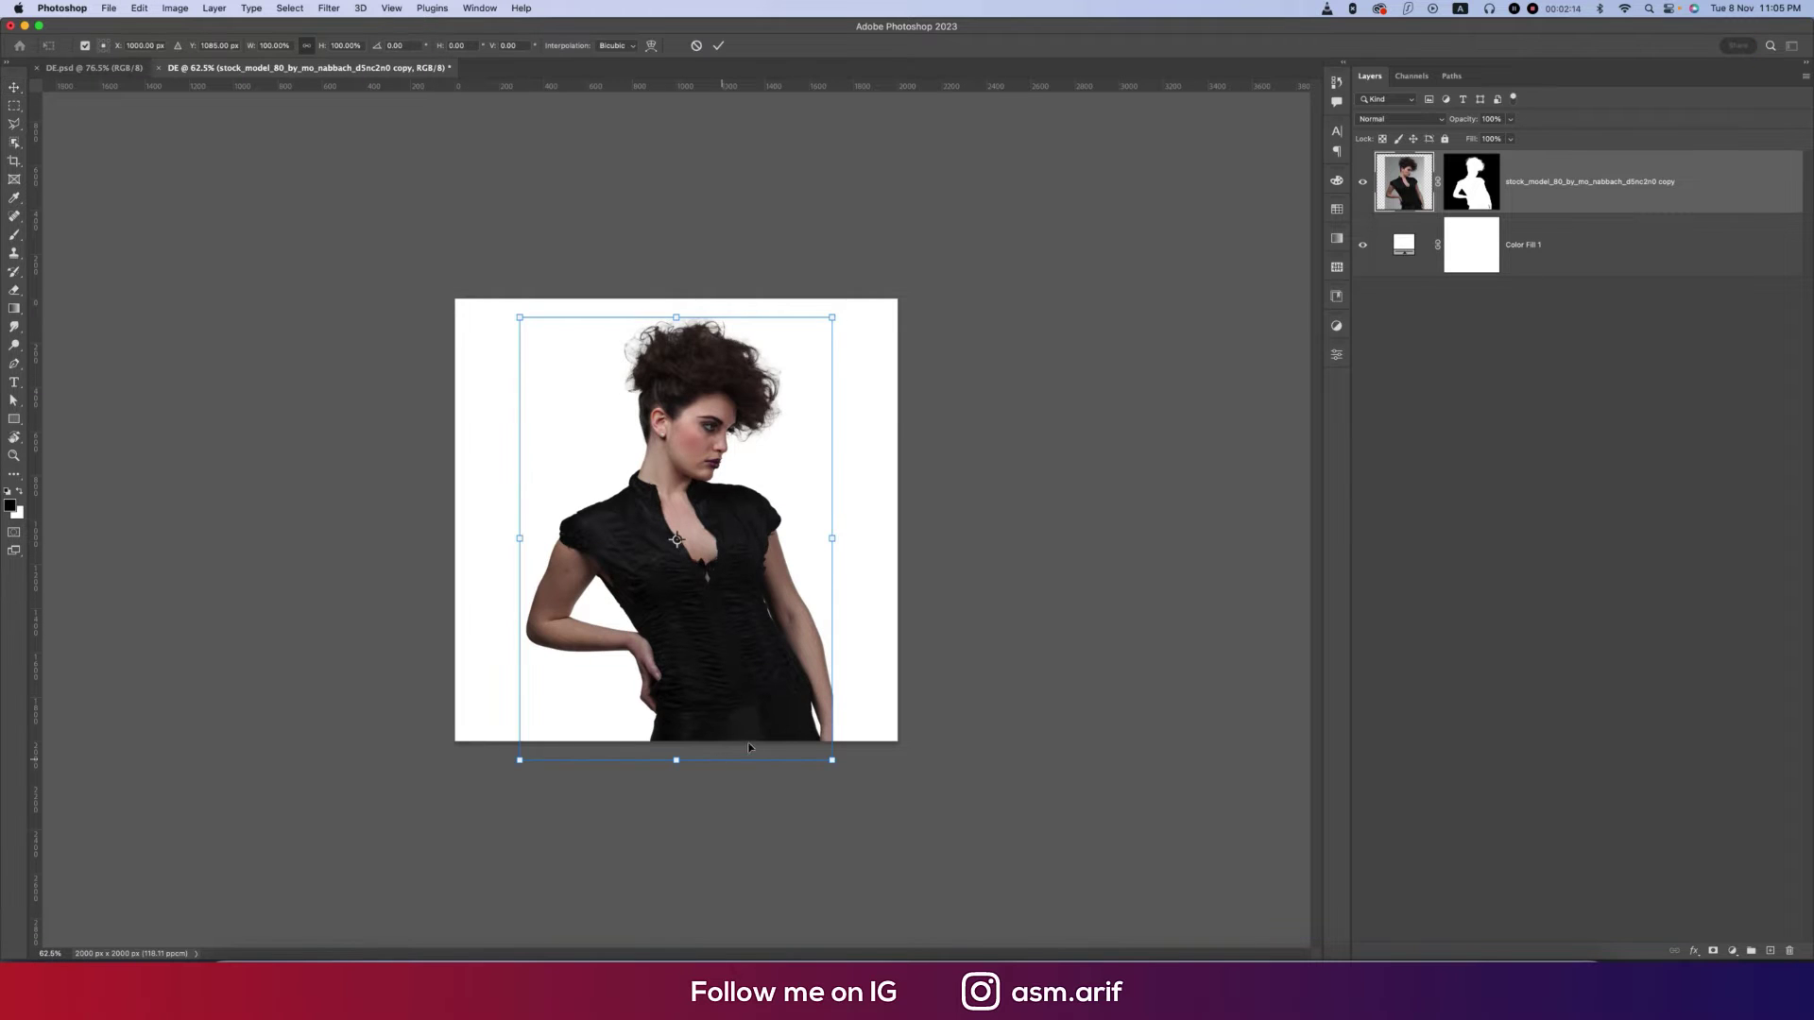
left_click_drag(674, 771, 685, 944)
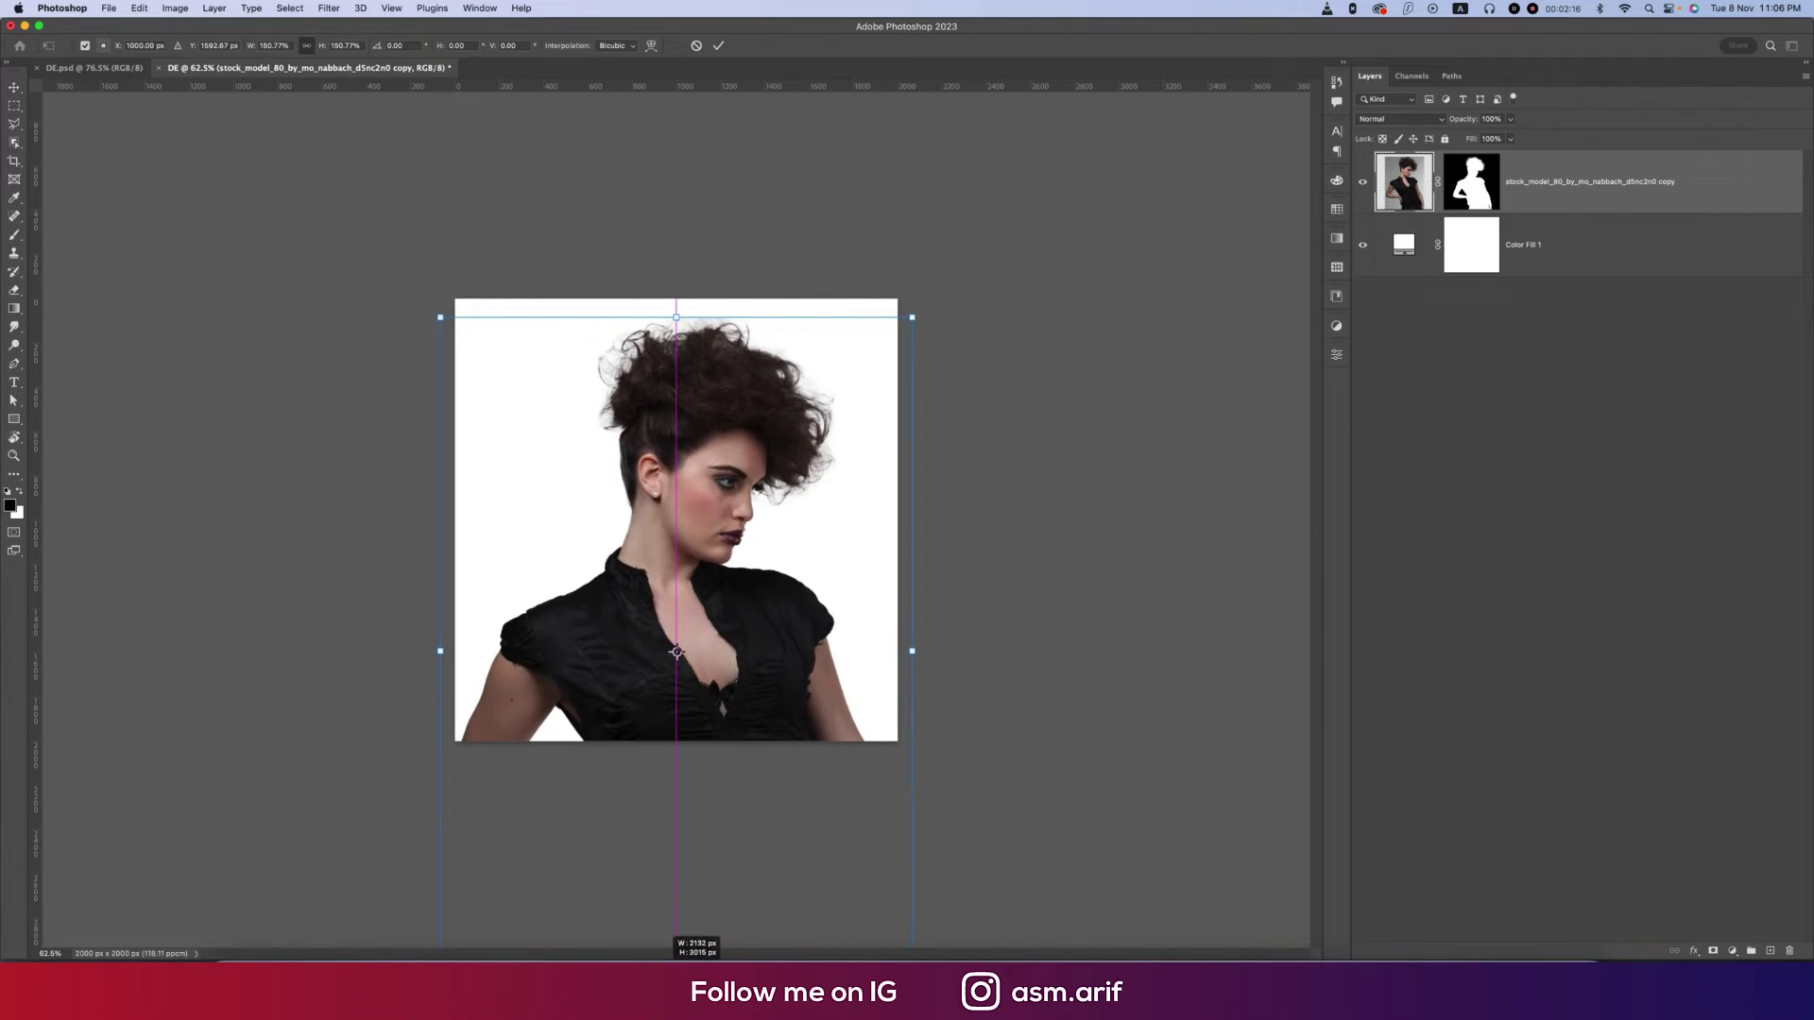
left_click_drag(752, 681, 738, 726)
key("Return")
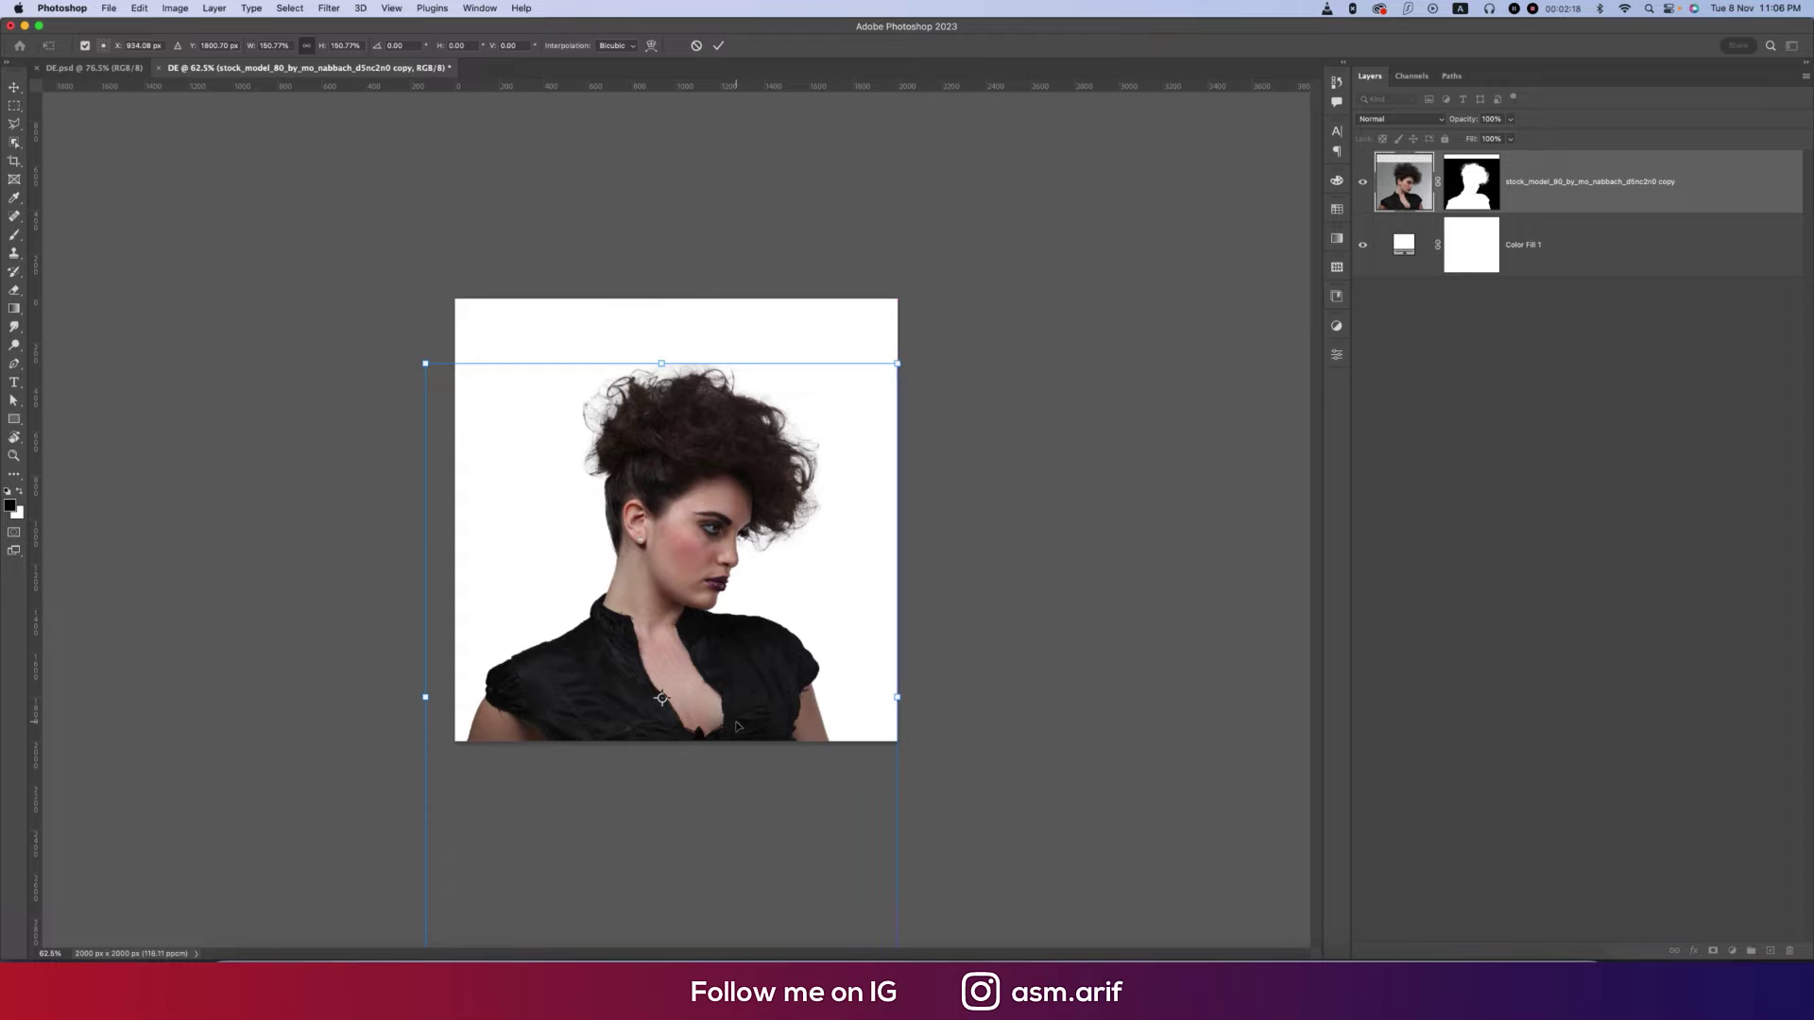
- Paint the grey haze above the hair out of the model's mask with a 200 px brush
scroll(717, 381, "up", 5)
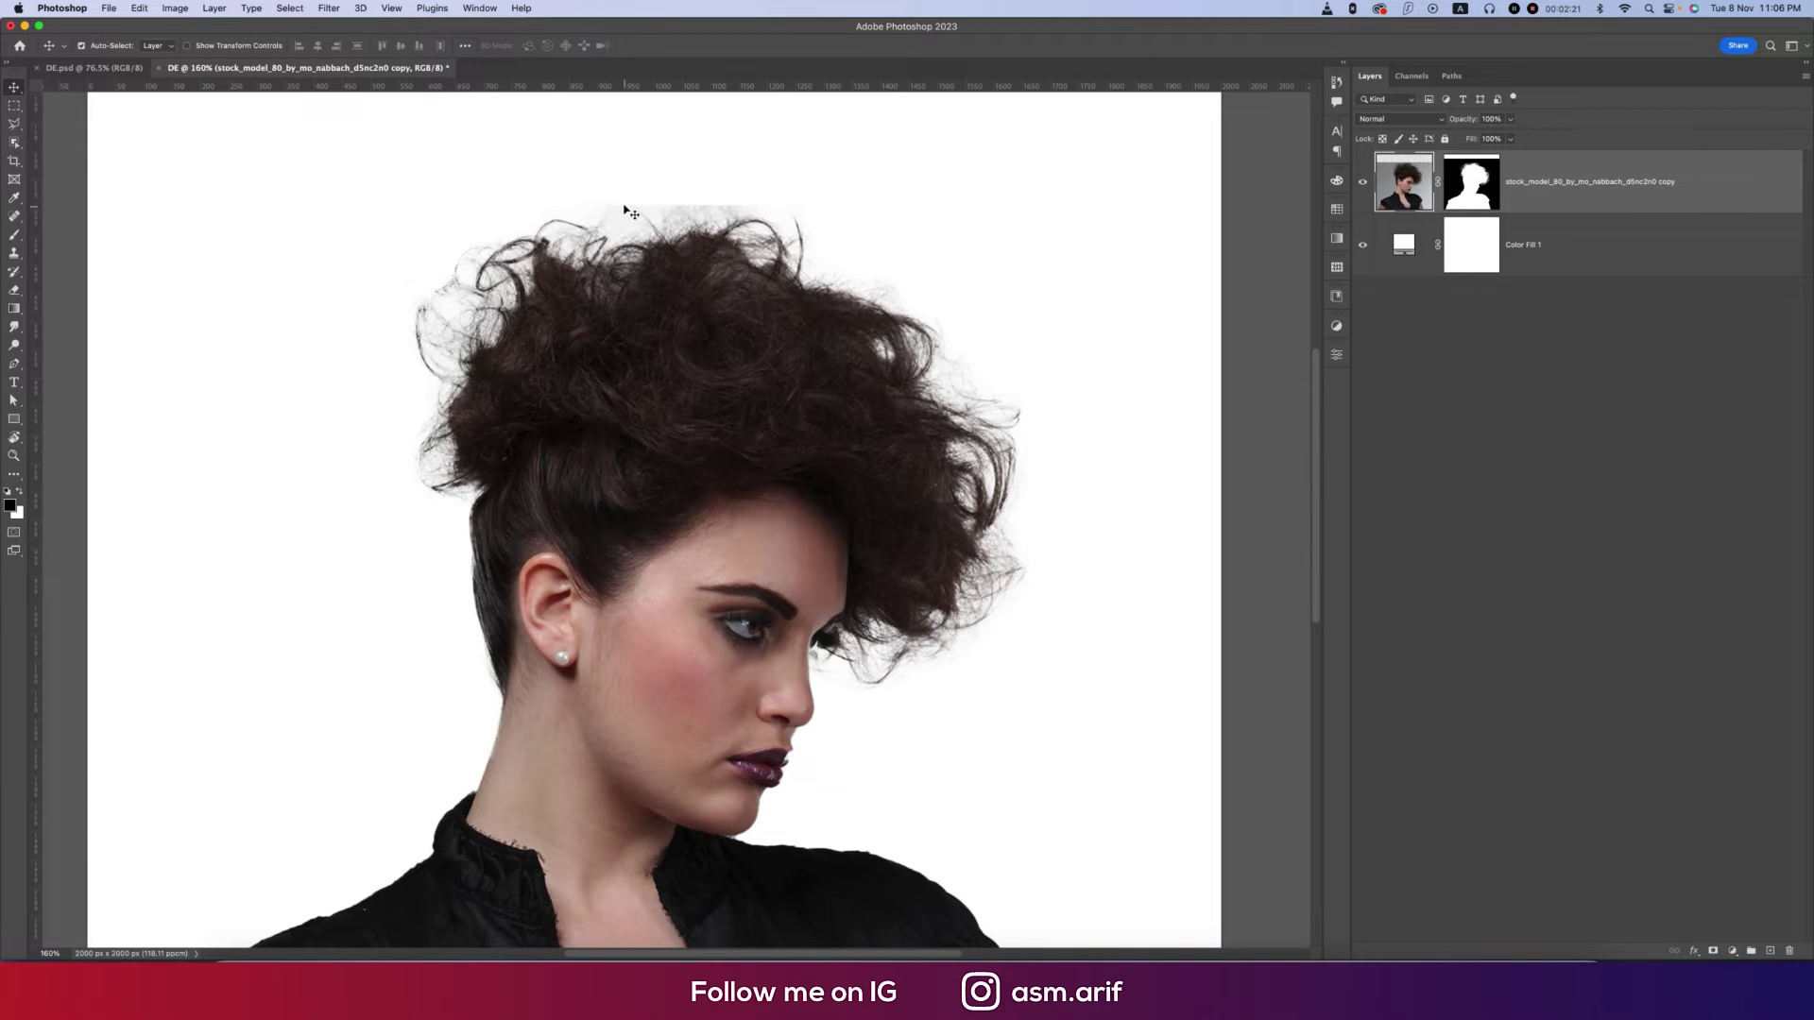
left_click(1479, 179)
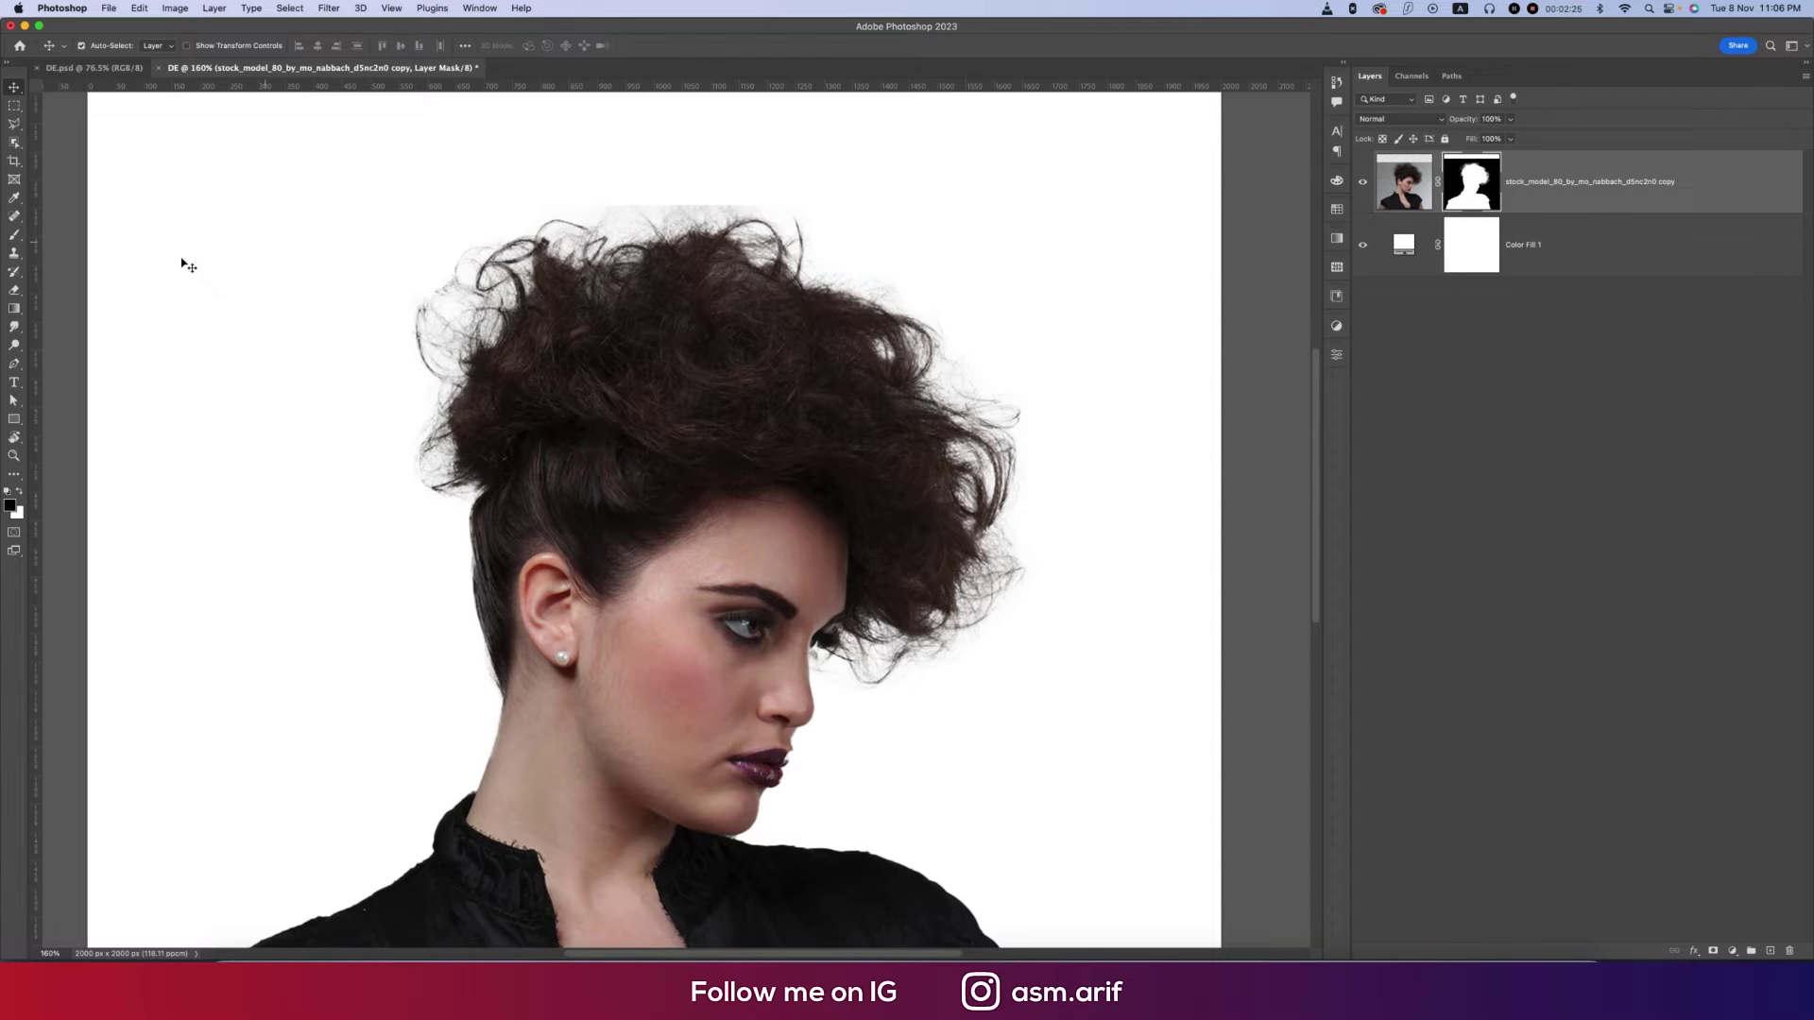
left_click(17, 237)
key("bracketleft")
key("bracketleft")
key("bracketleft")
key("bracketleft")
key("bracketleft")
key("bracketleft")
key("bracketleft")
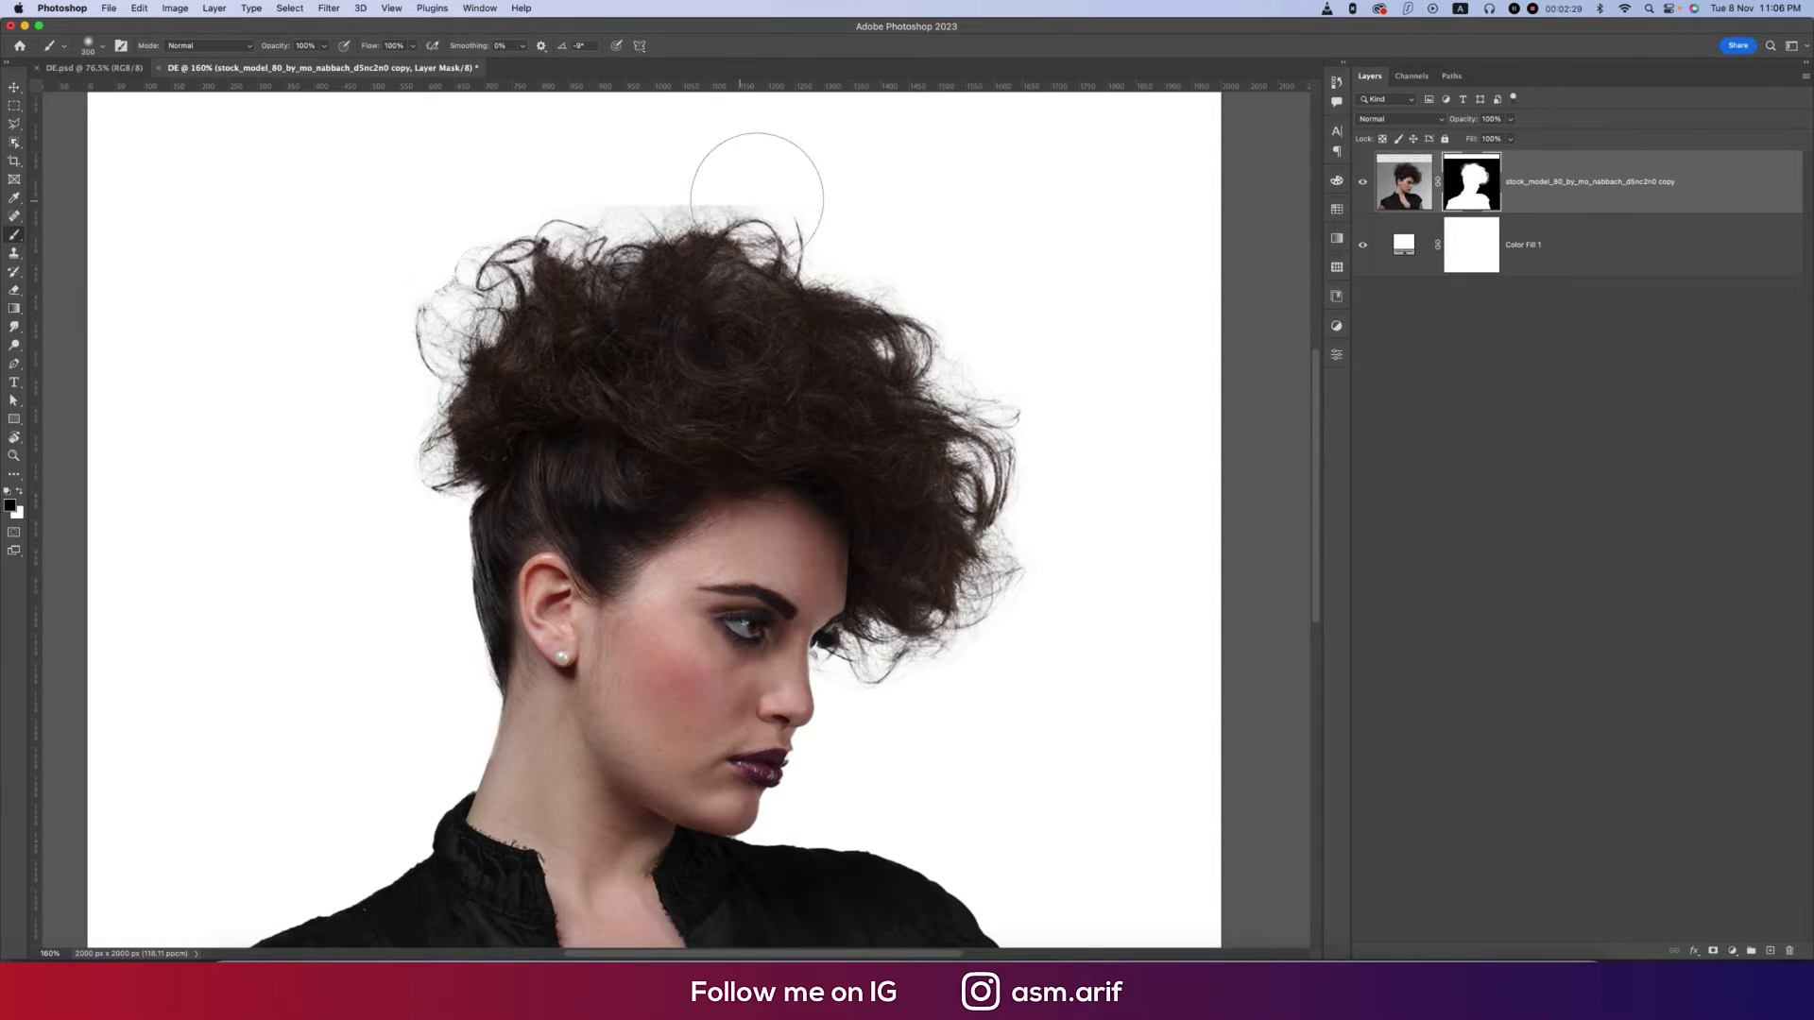
mouse_move(698, 180)
left_mouse_down()
mouse_move(428, 167)
mouse_move(745, 166)
left_mouse_up()
left_click(15, 87)
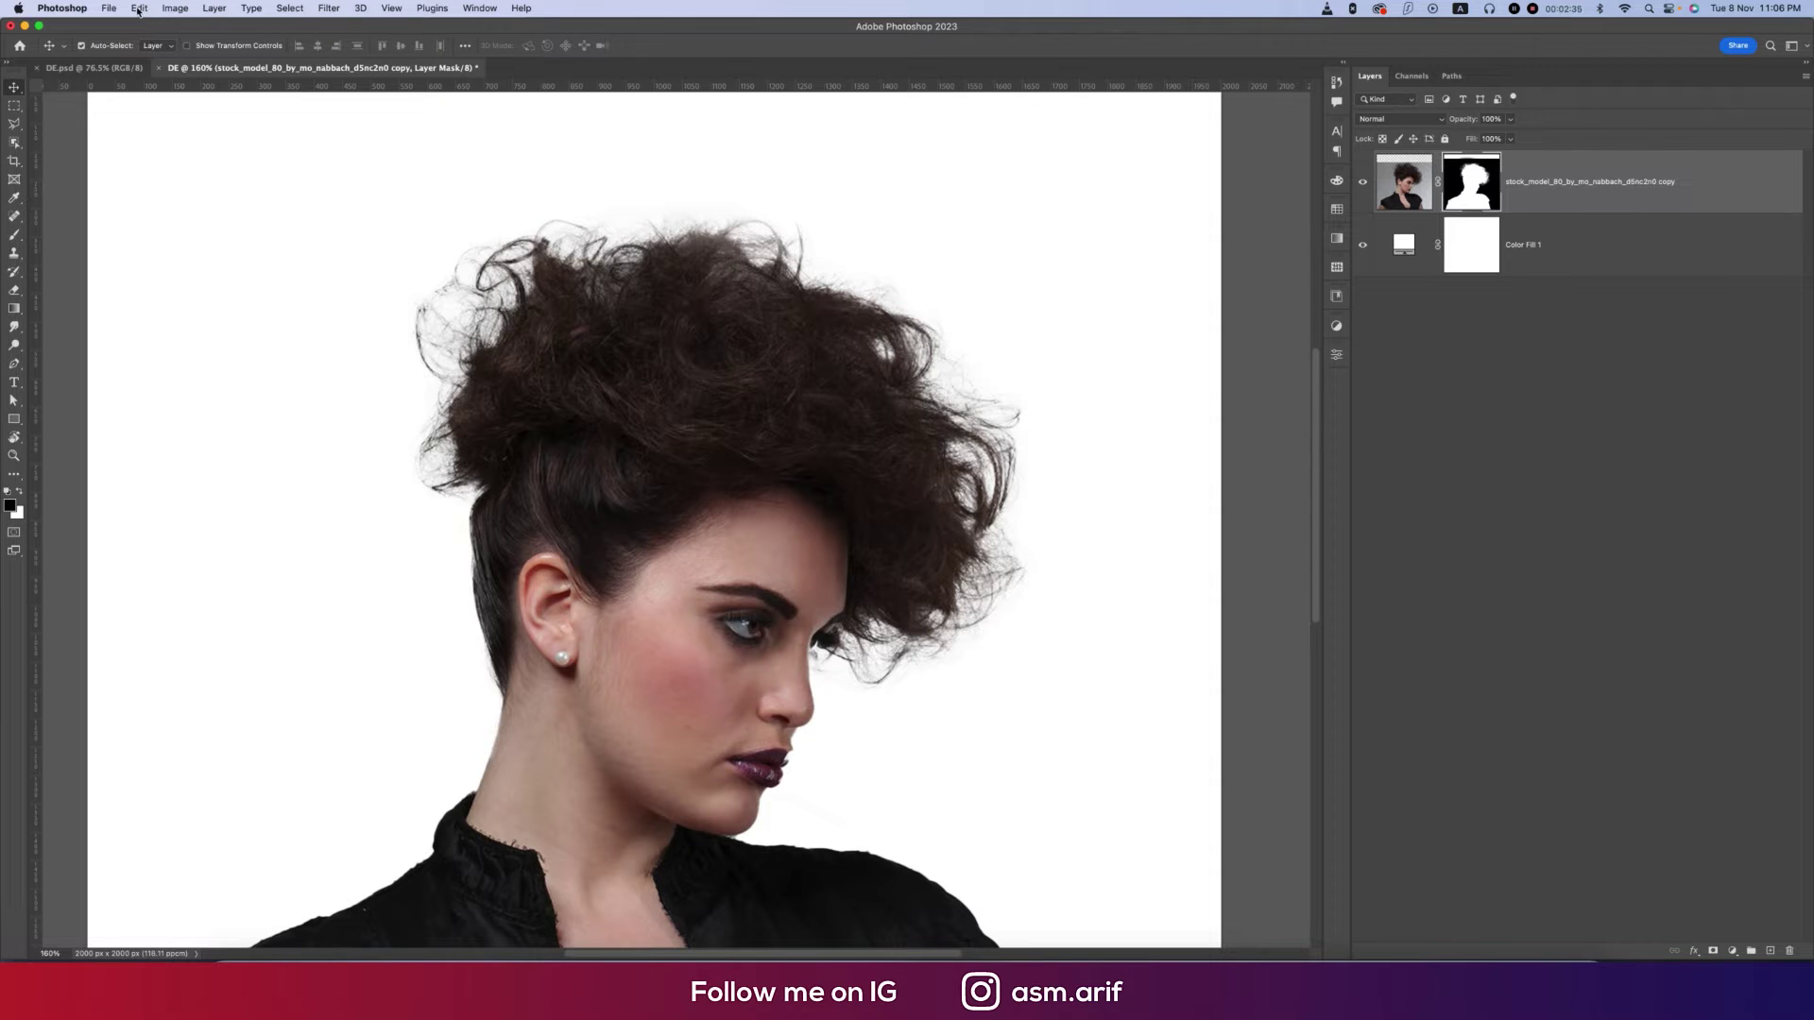
- Place the city street photo from Downloads into the composition
left_click(108, 8)
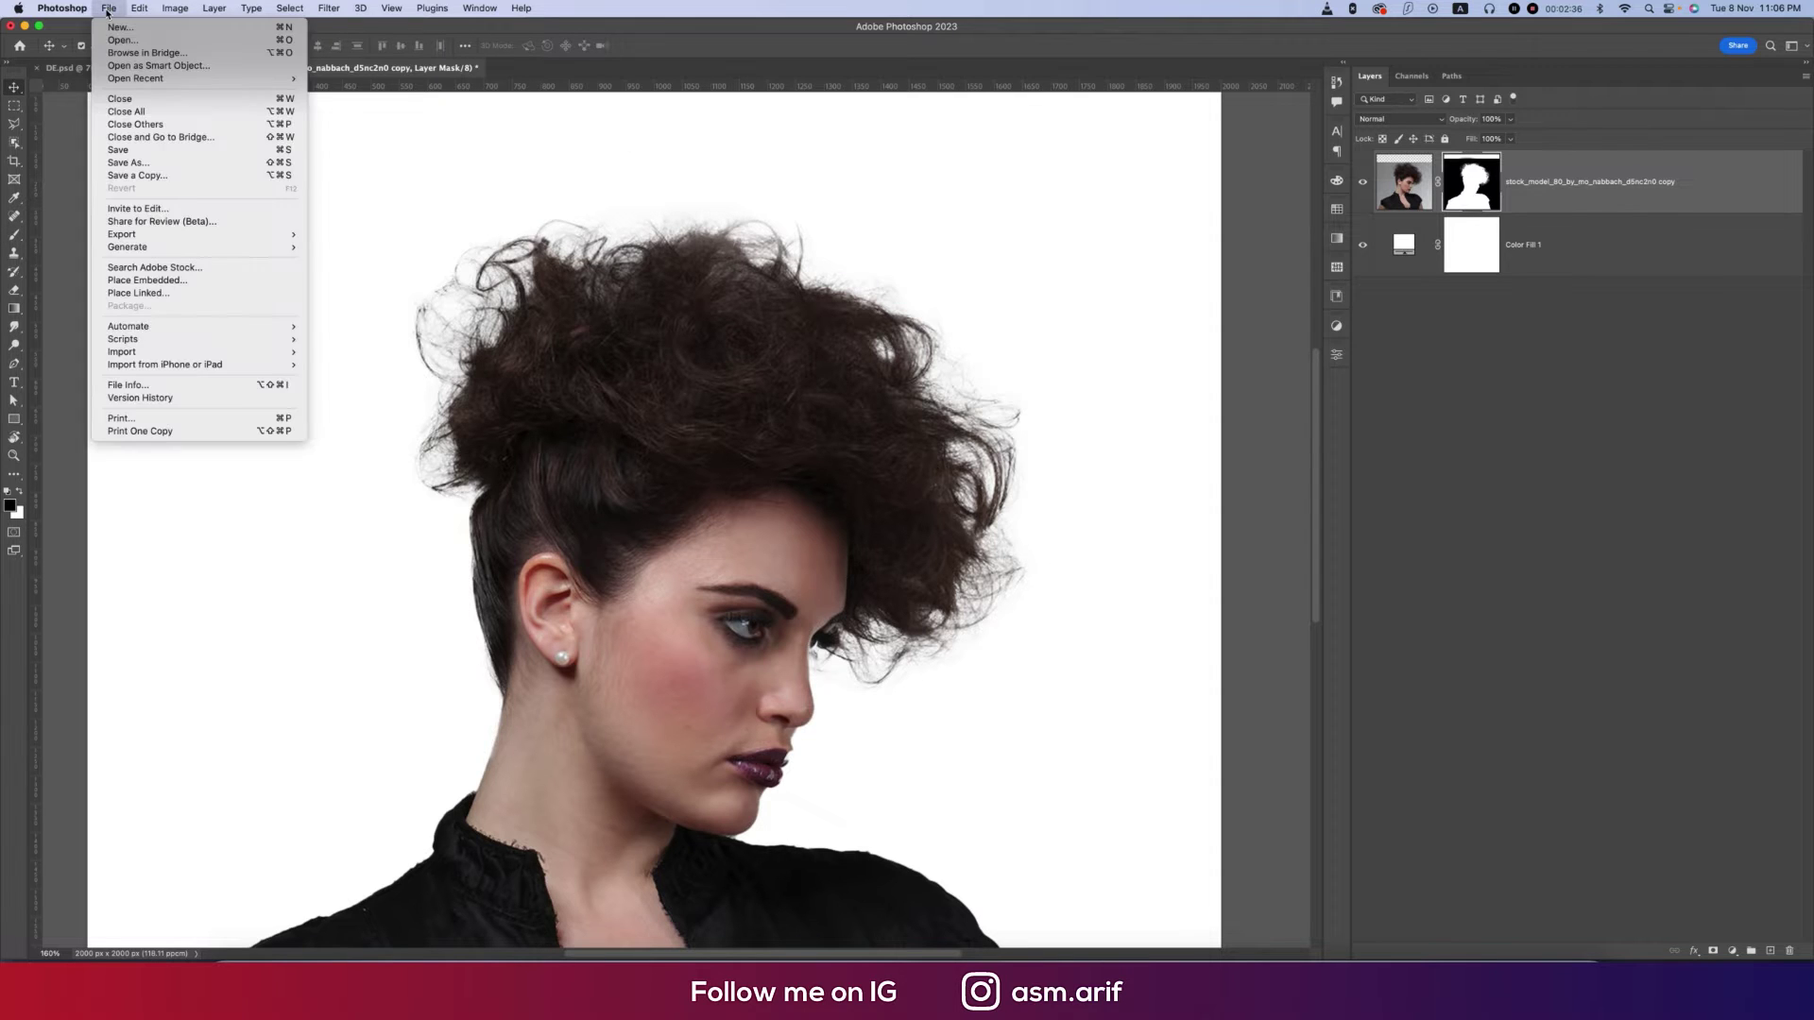
left_click(142, 280)
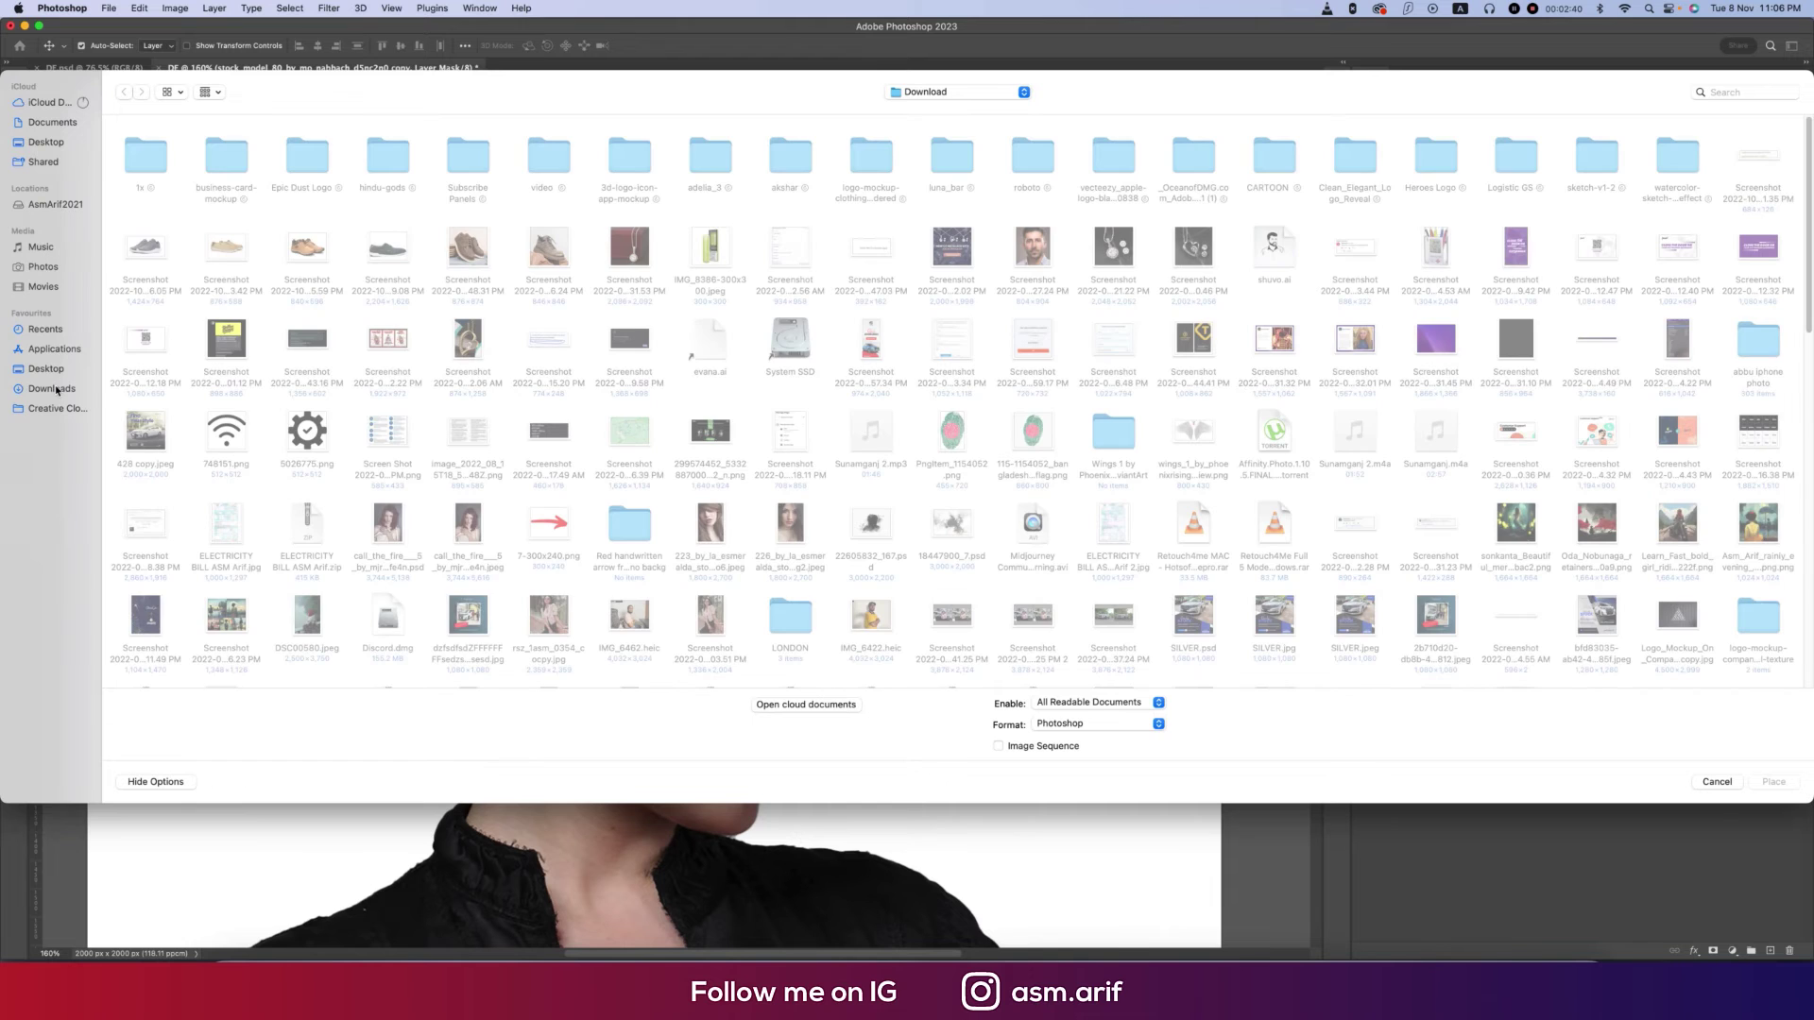
left_click(51, 388)
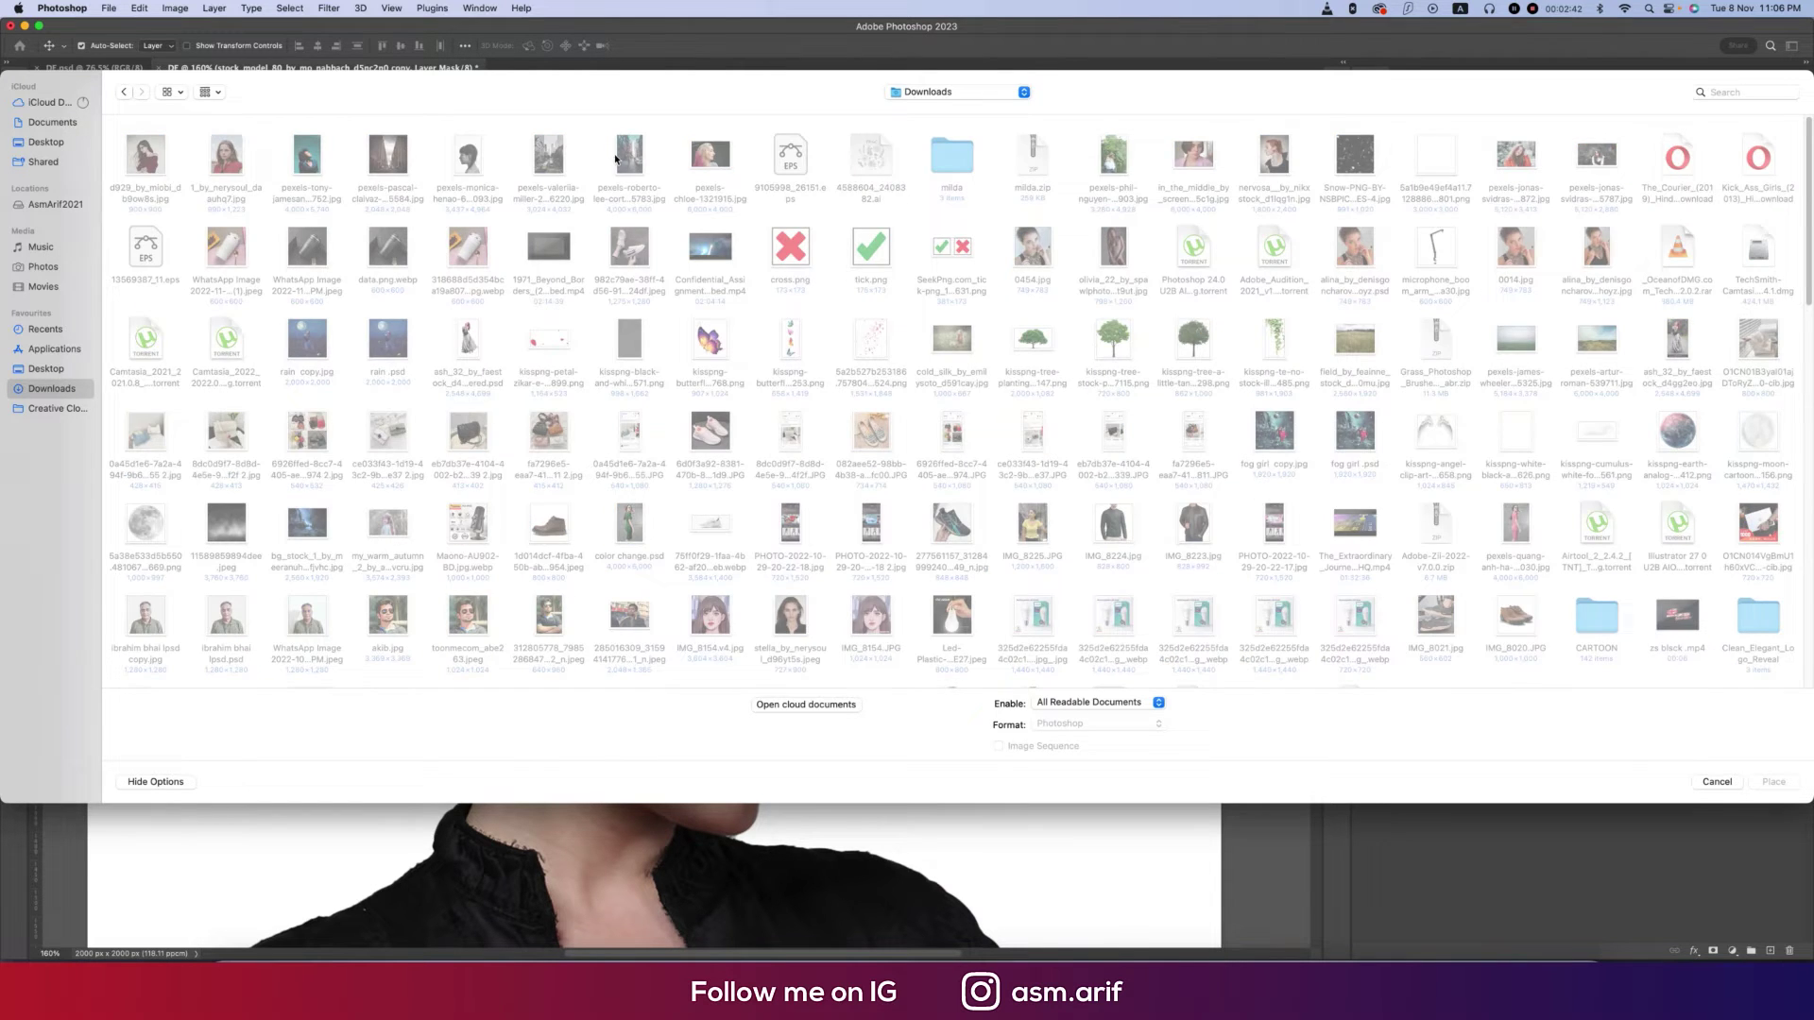
double_click(549, 155)
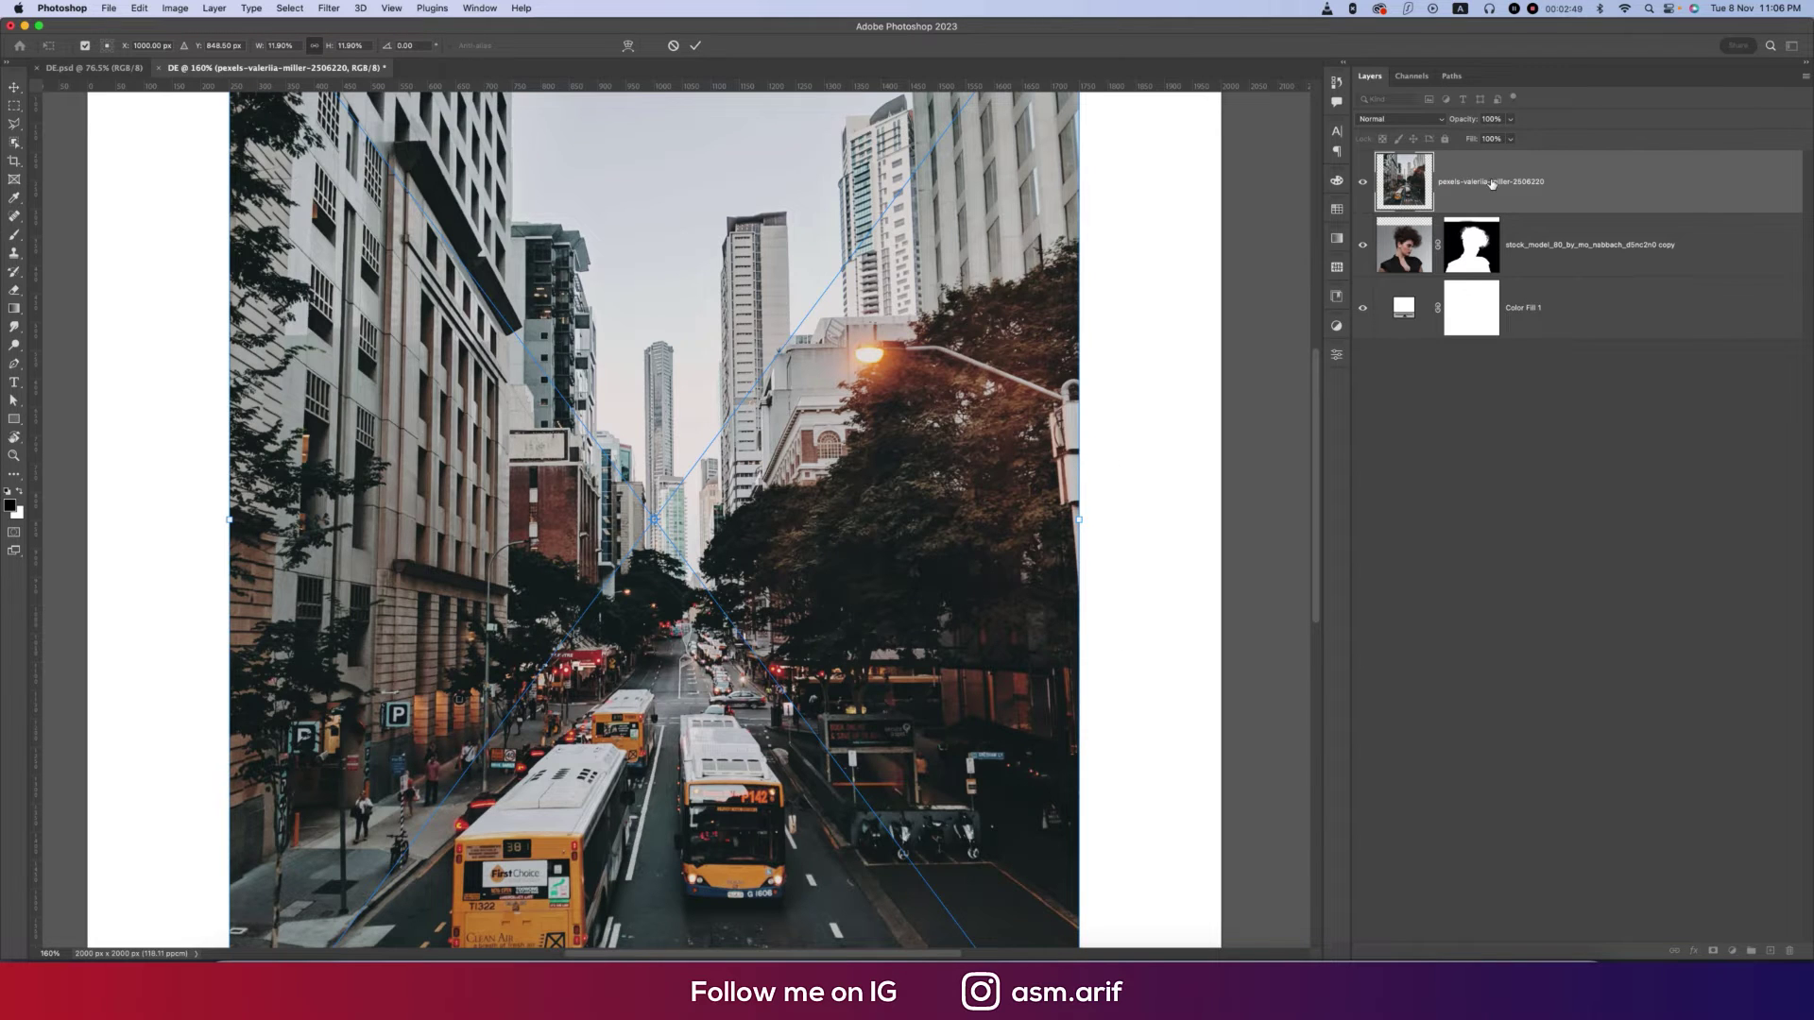
- Clip the city photo to the model, narrow it from the right, and blend it with Lighten
right_click(1492, 183)
left_click(1516, 583)
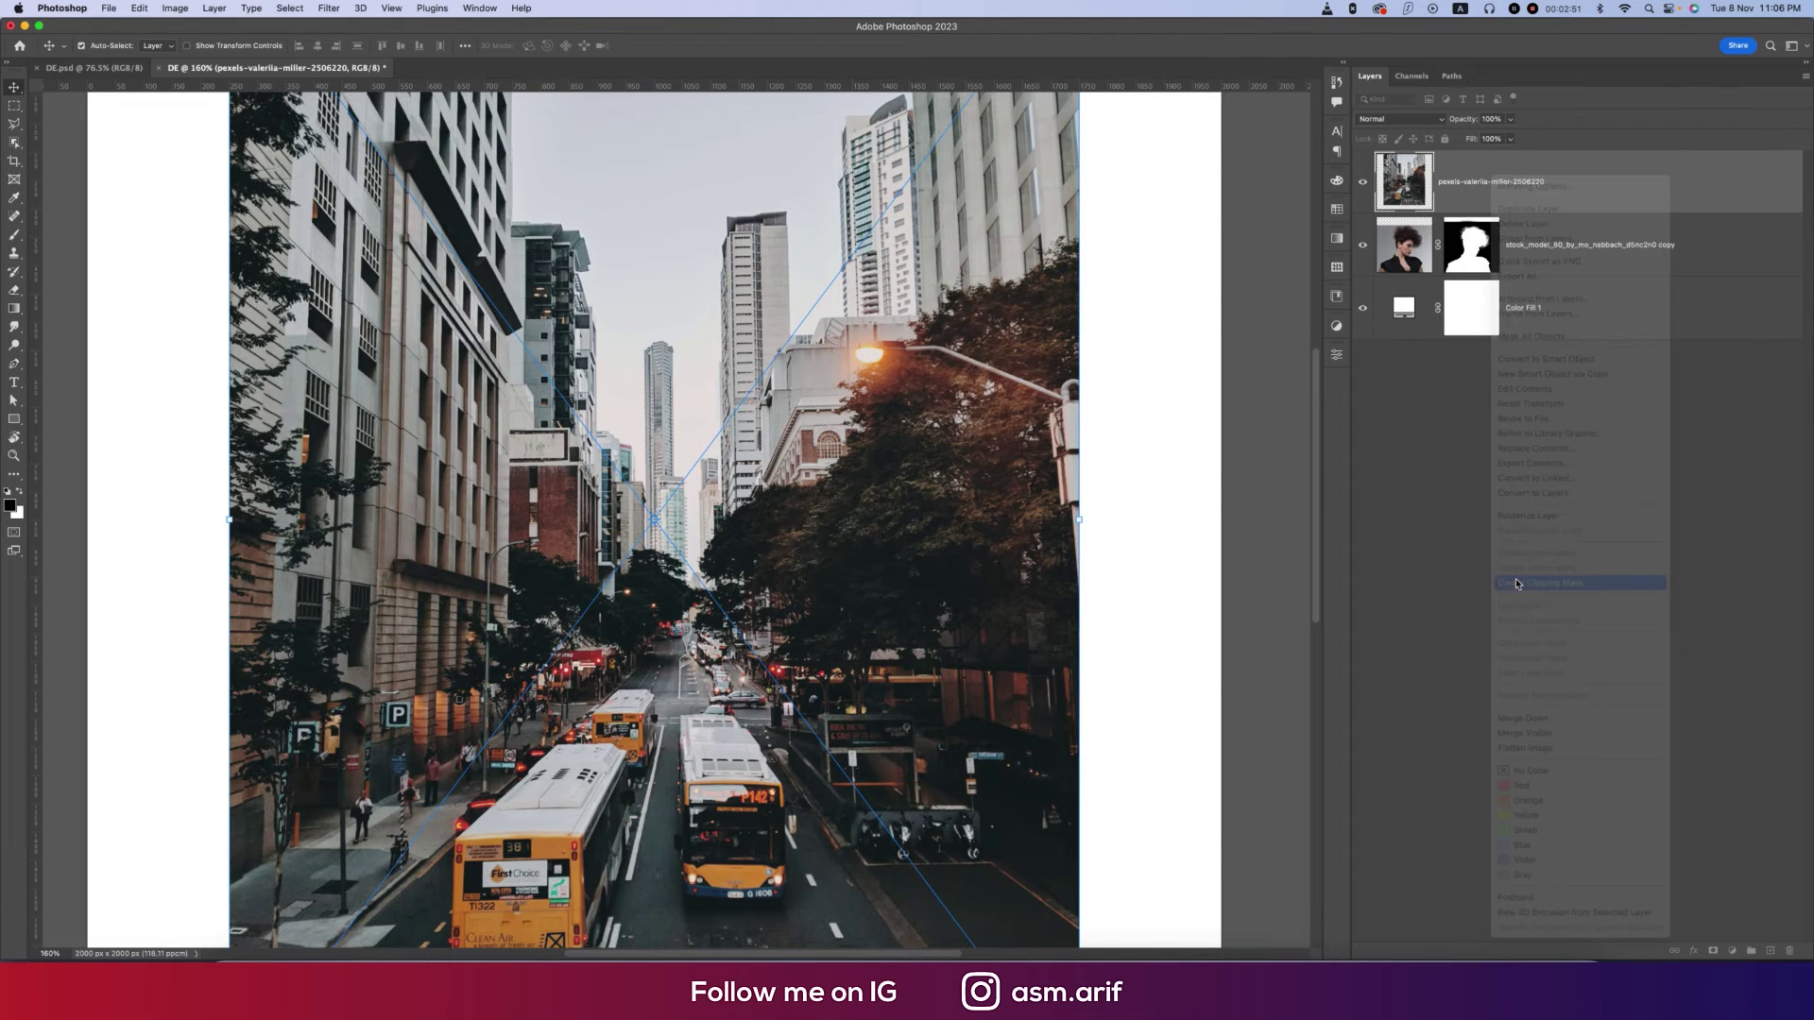
left_click_drag(1079, 520, 966, 546)
key("Return")
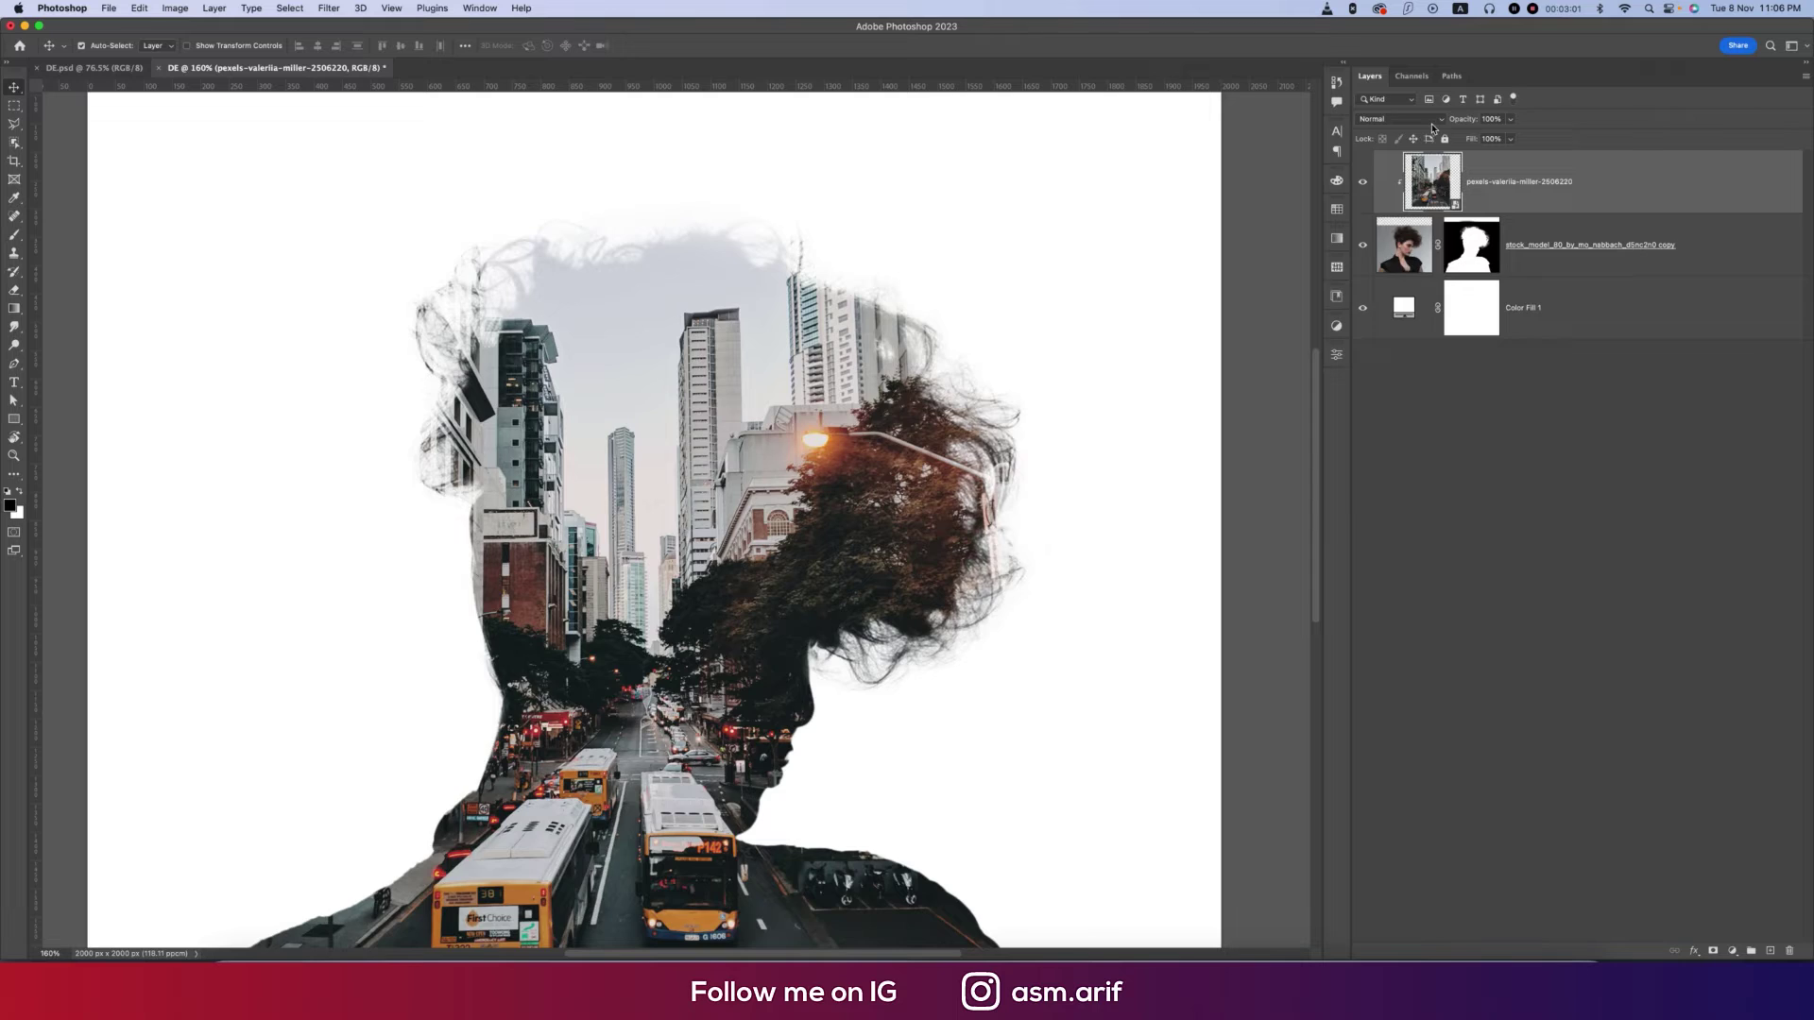
left_click(1431, 123)
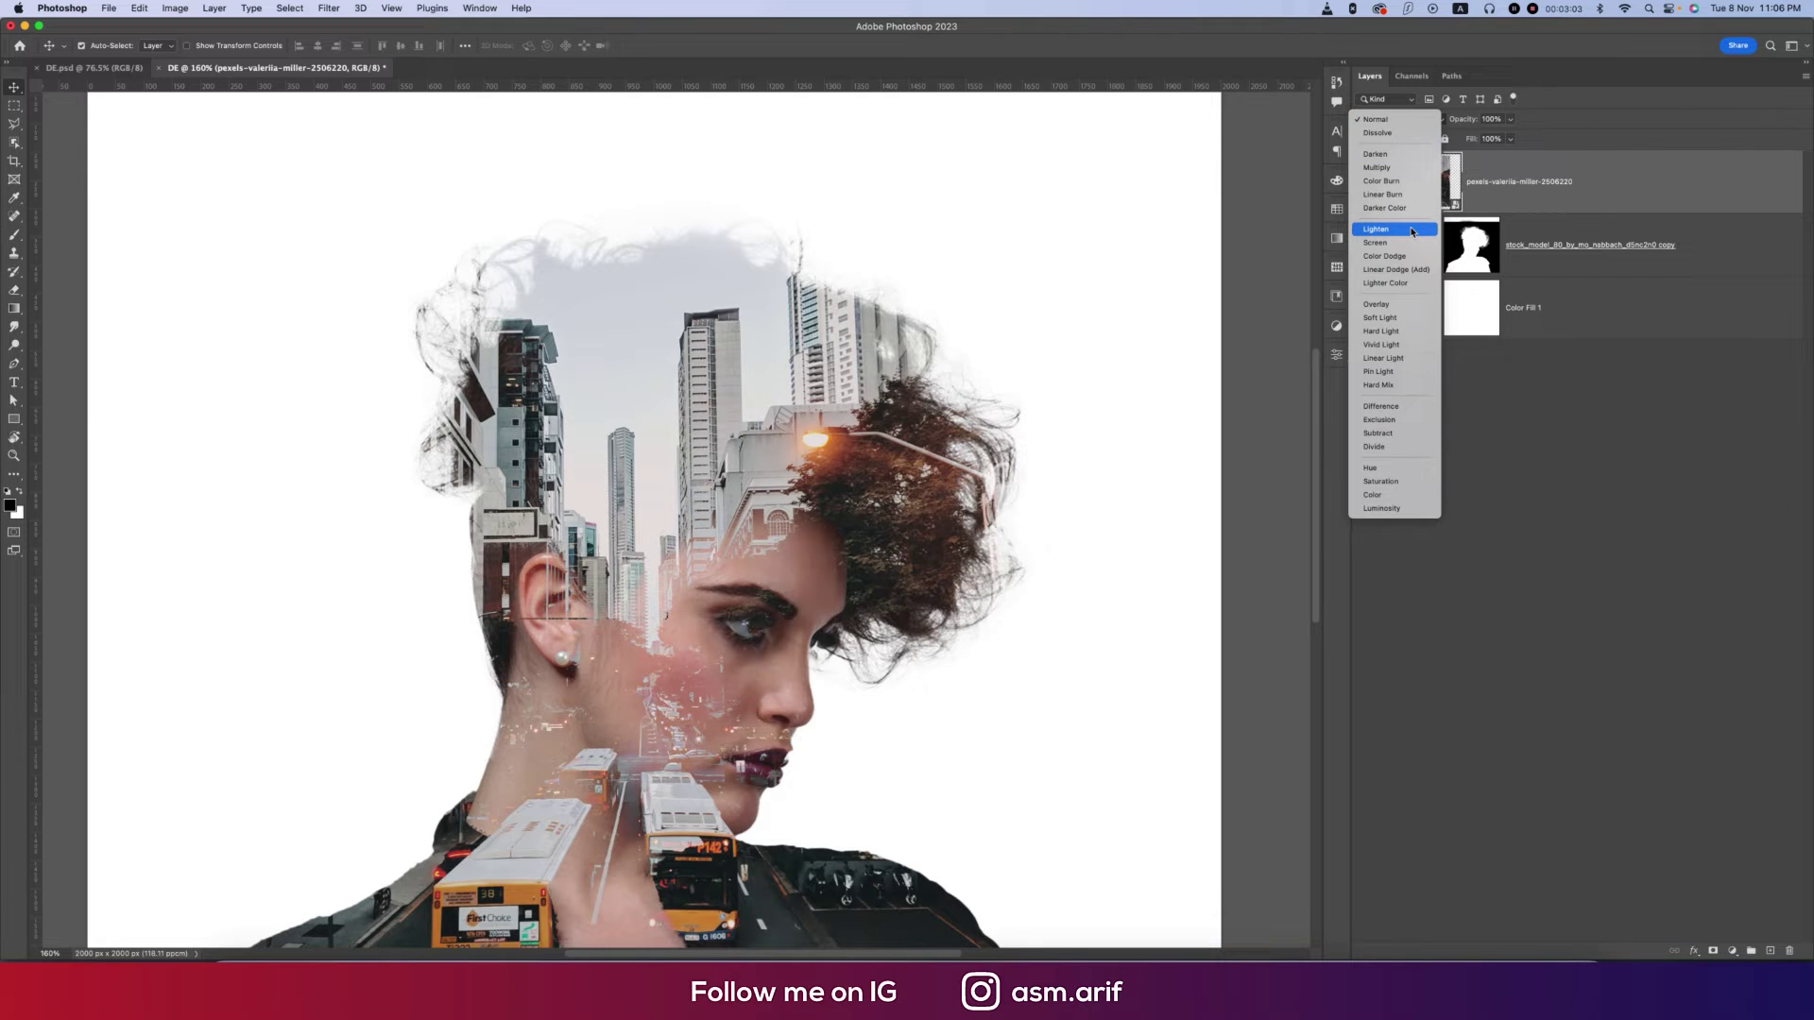
left_click(1411, 231)
key("super+1")
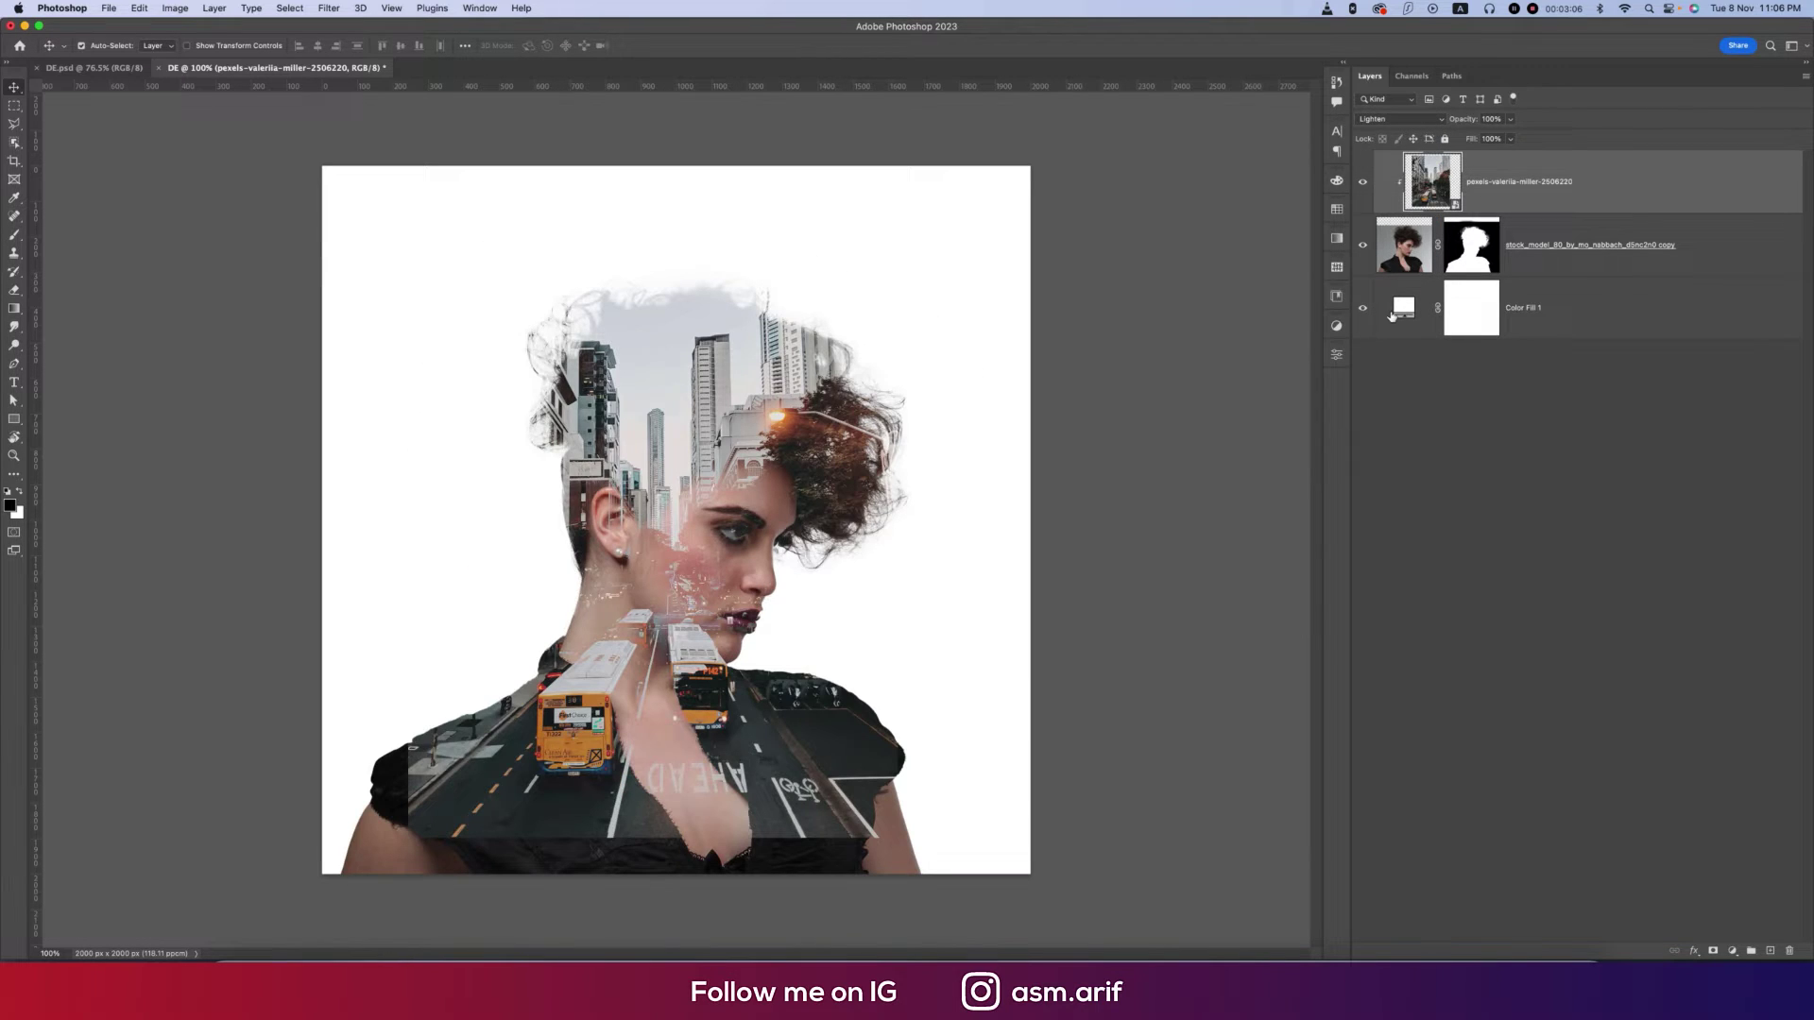
- Change the Color Fill 1 background to a sampled light grey-blue
double_click(1405, 308)
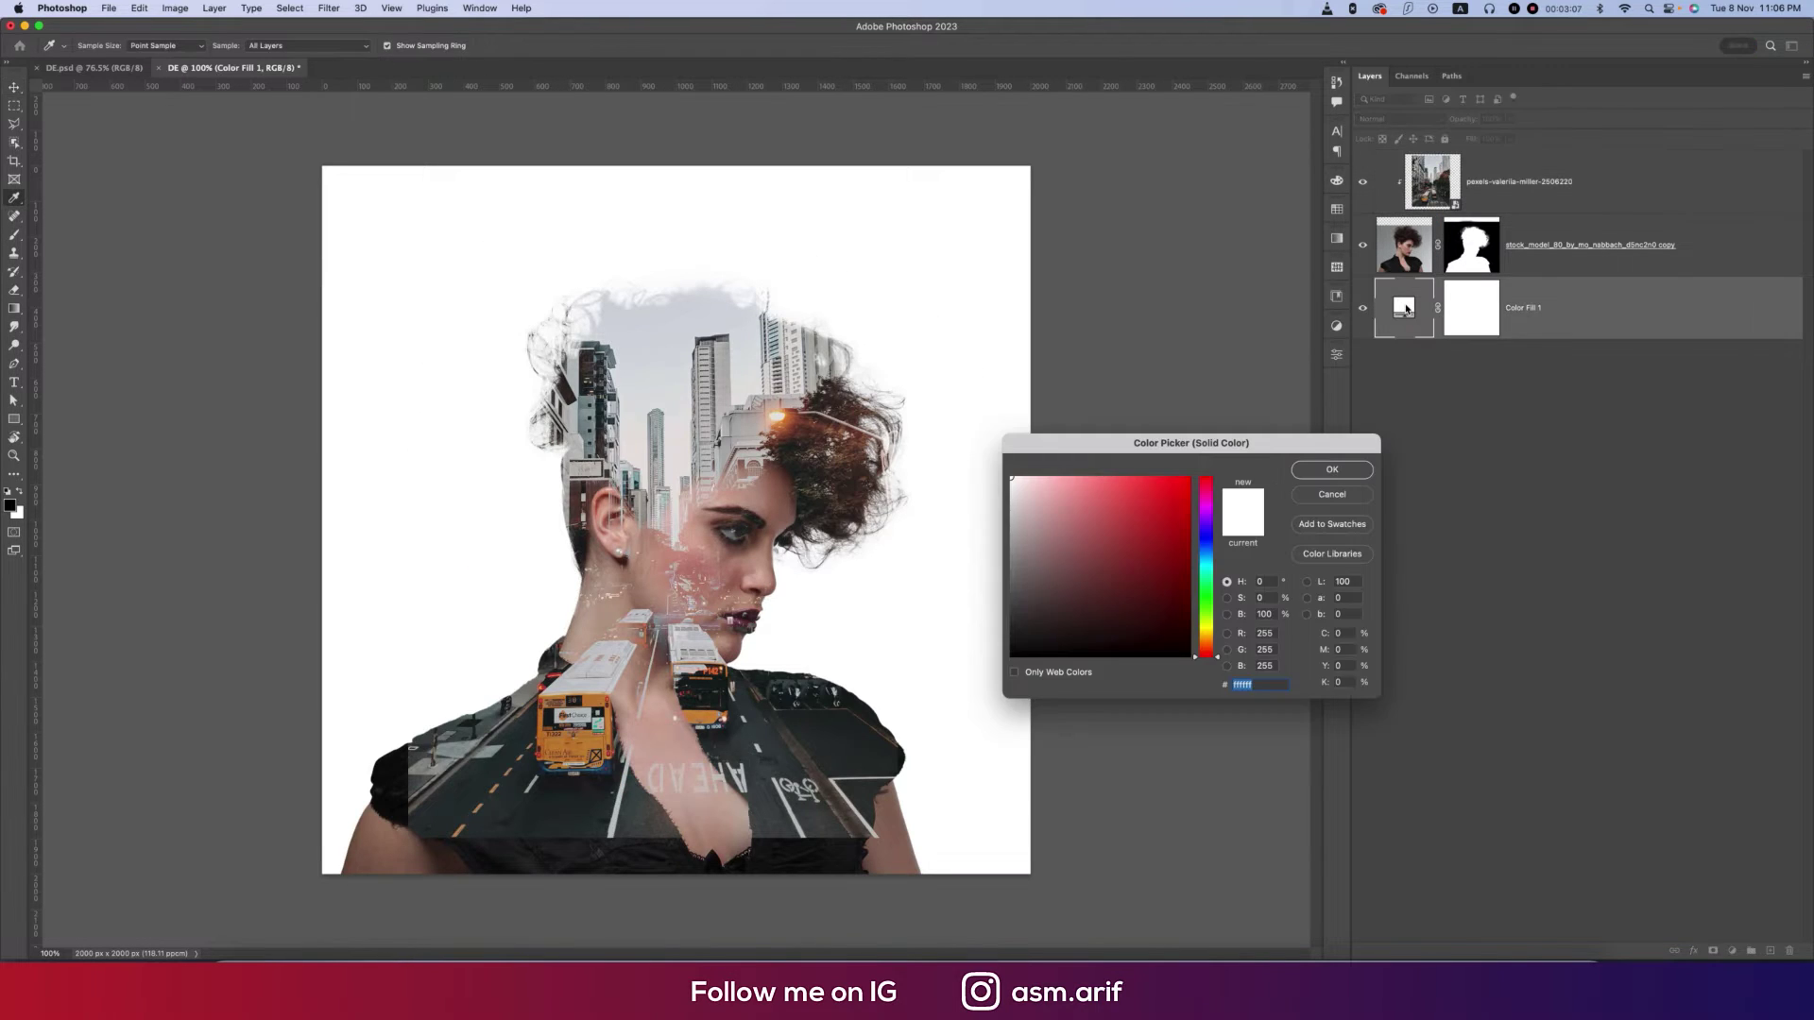
left_click(685, 298)
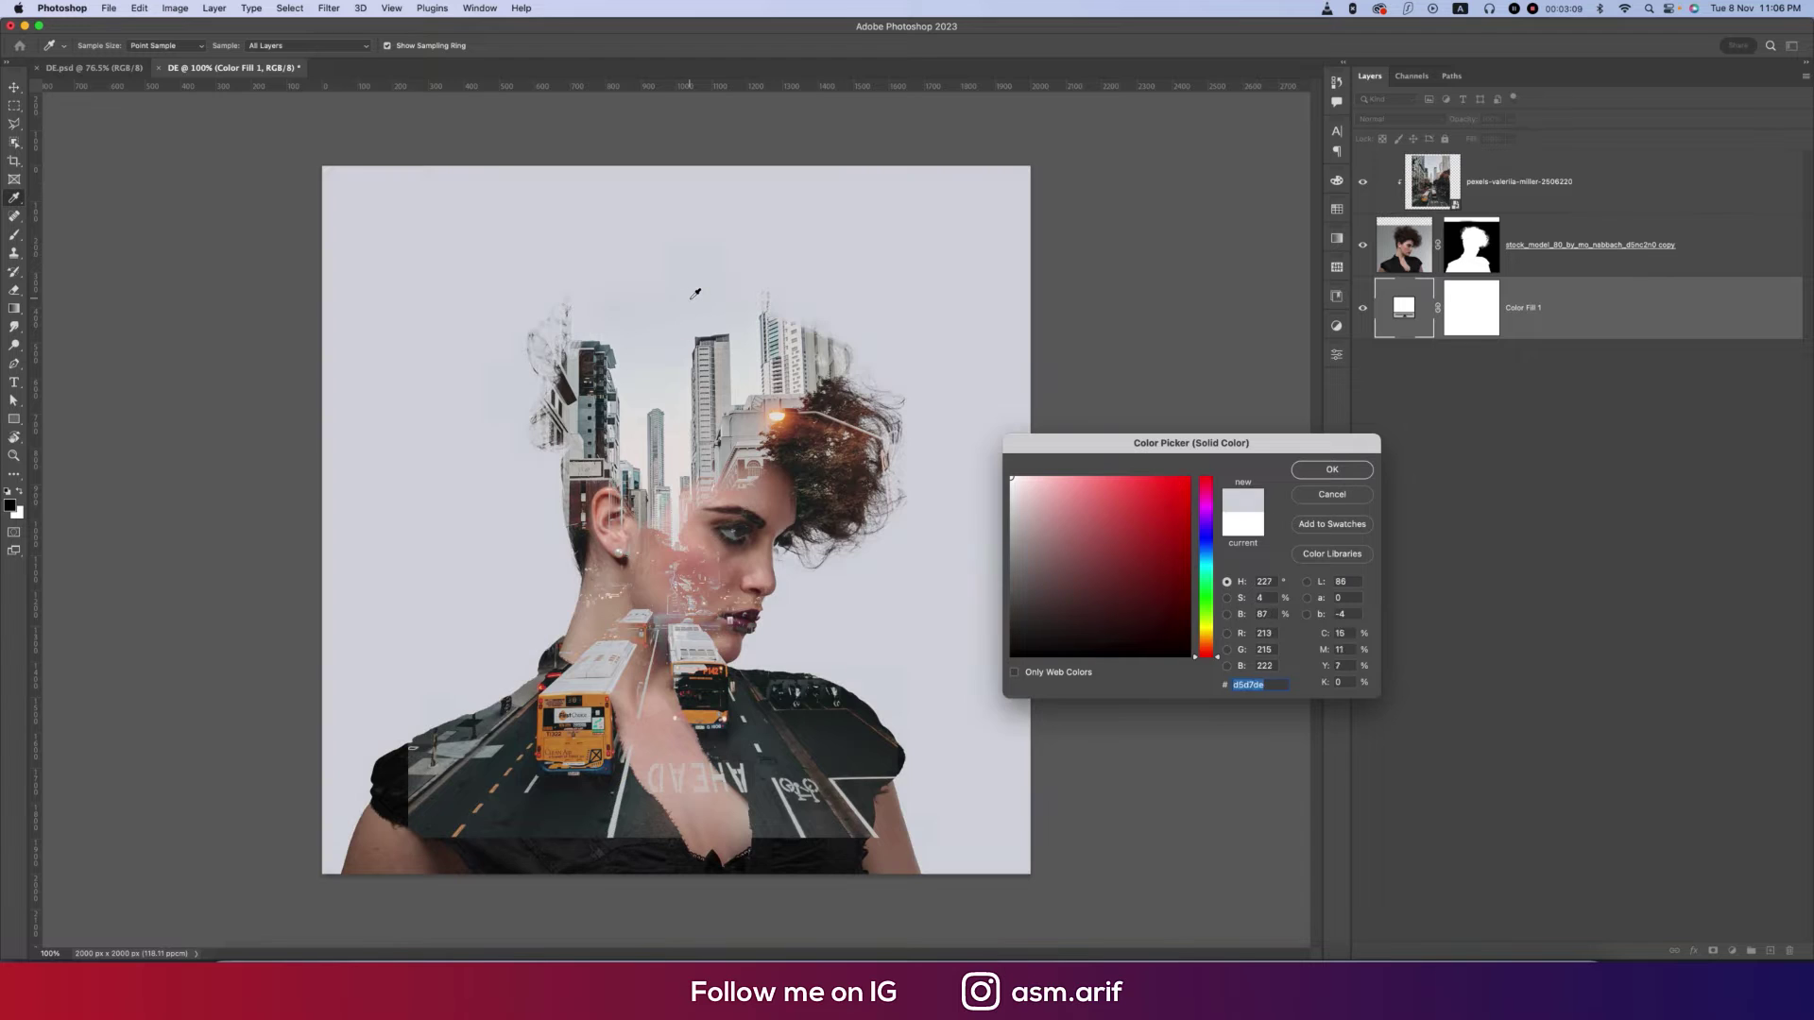
left_click(1328, 465)
- Add a layer mask to the city photo and hide it over the chest with a 600 px brush
left_click(1485, 190)
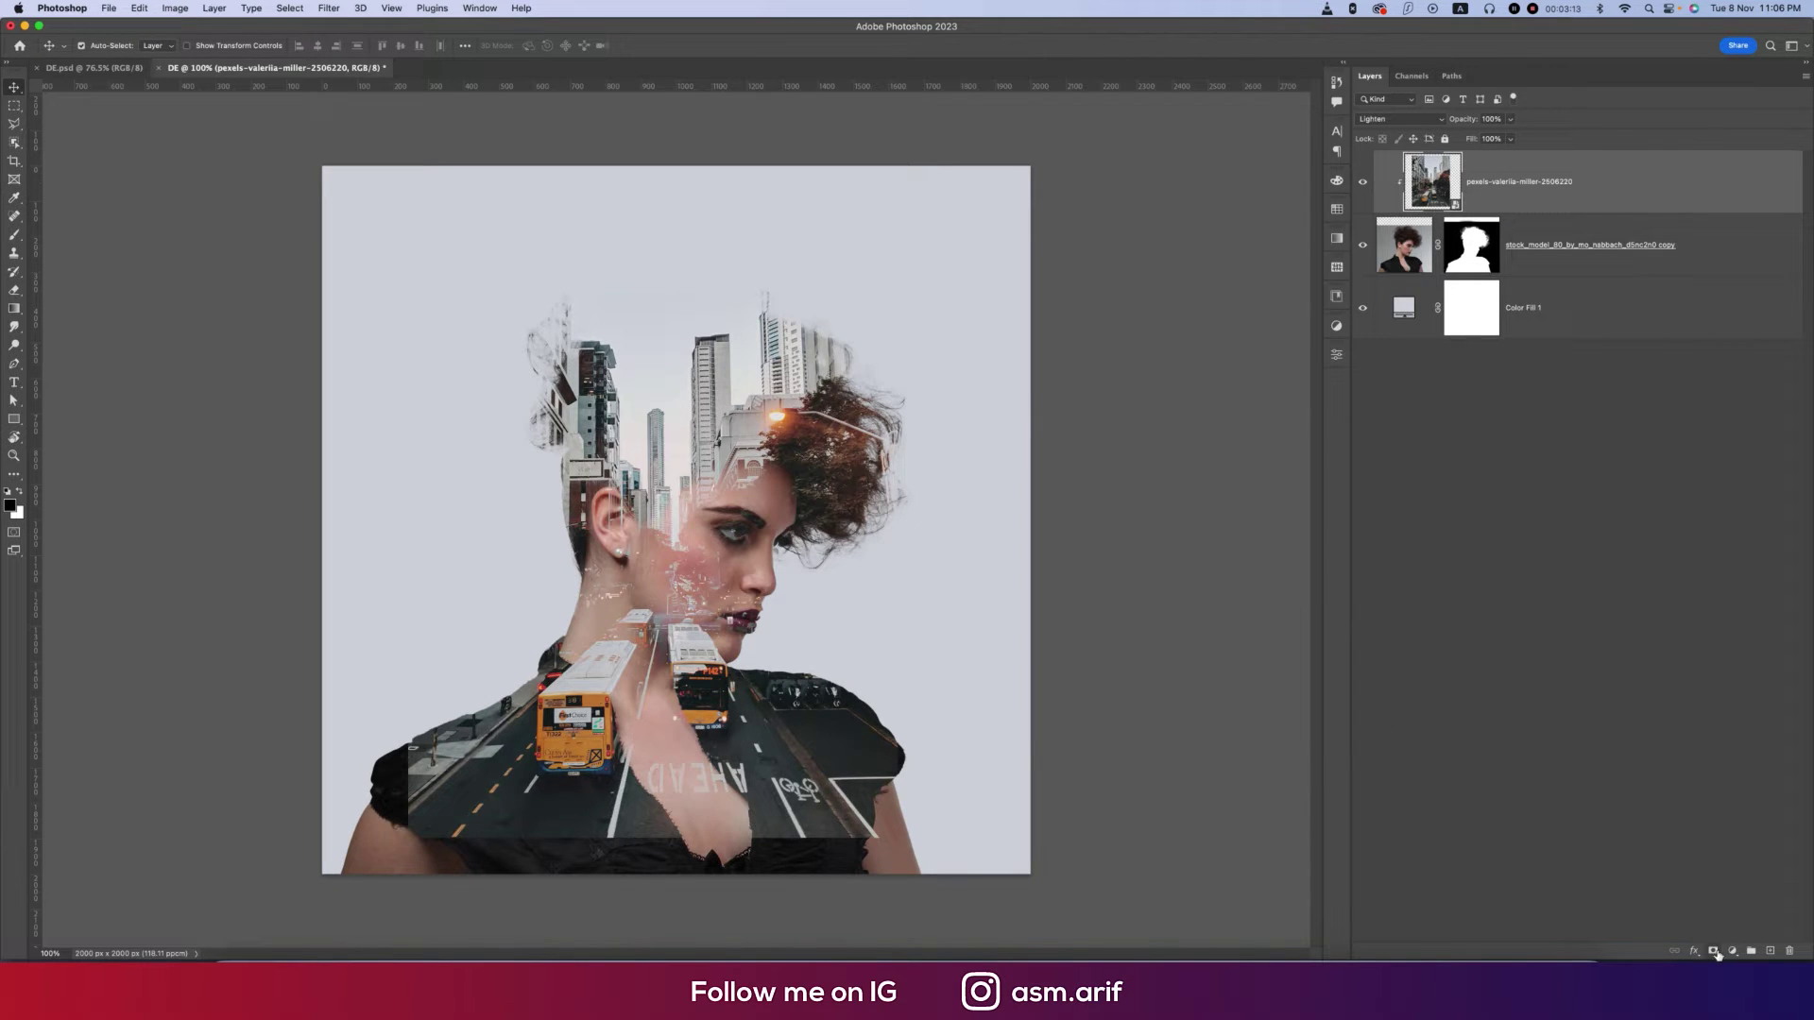
left_click(1712, 951)
key("b")
key("bracketright")
key("bracketright")
key("bracketright")
key("bracketright")
key("bracketright")
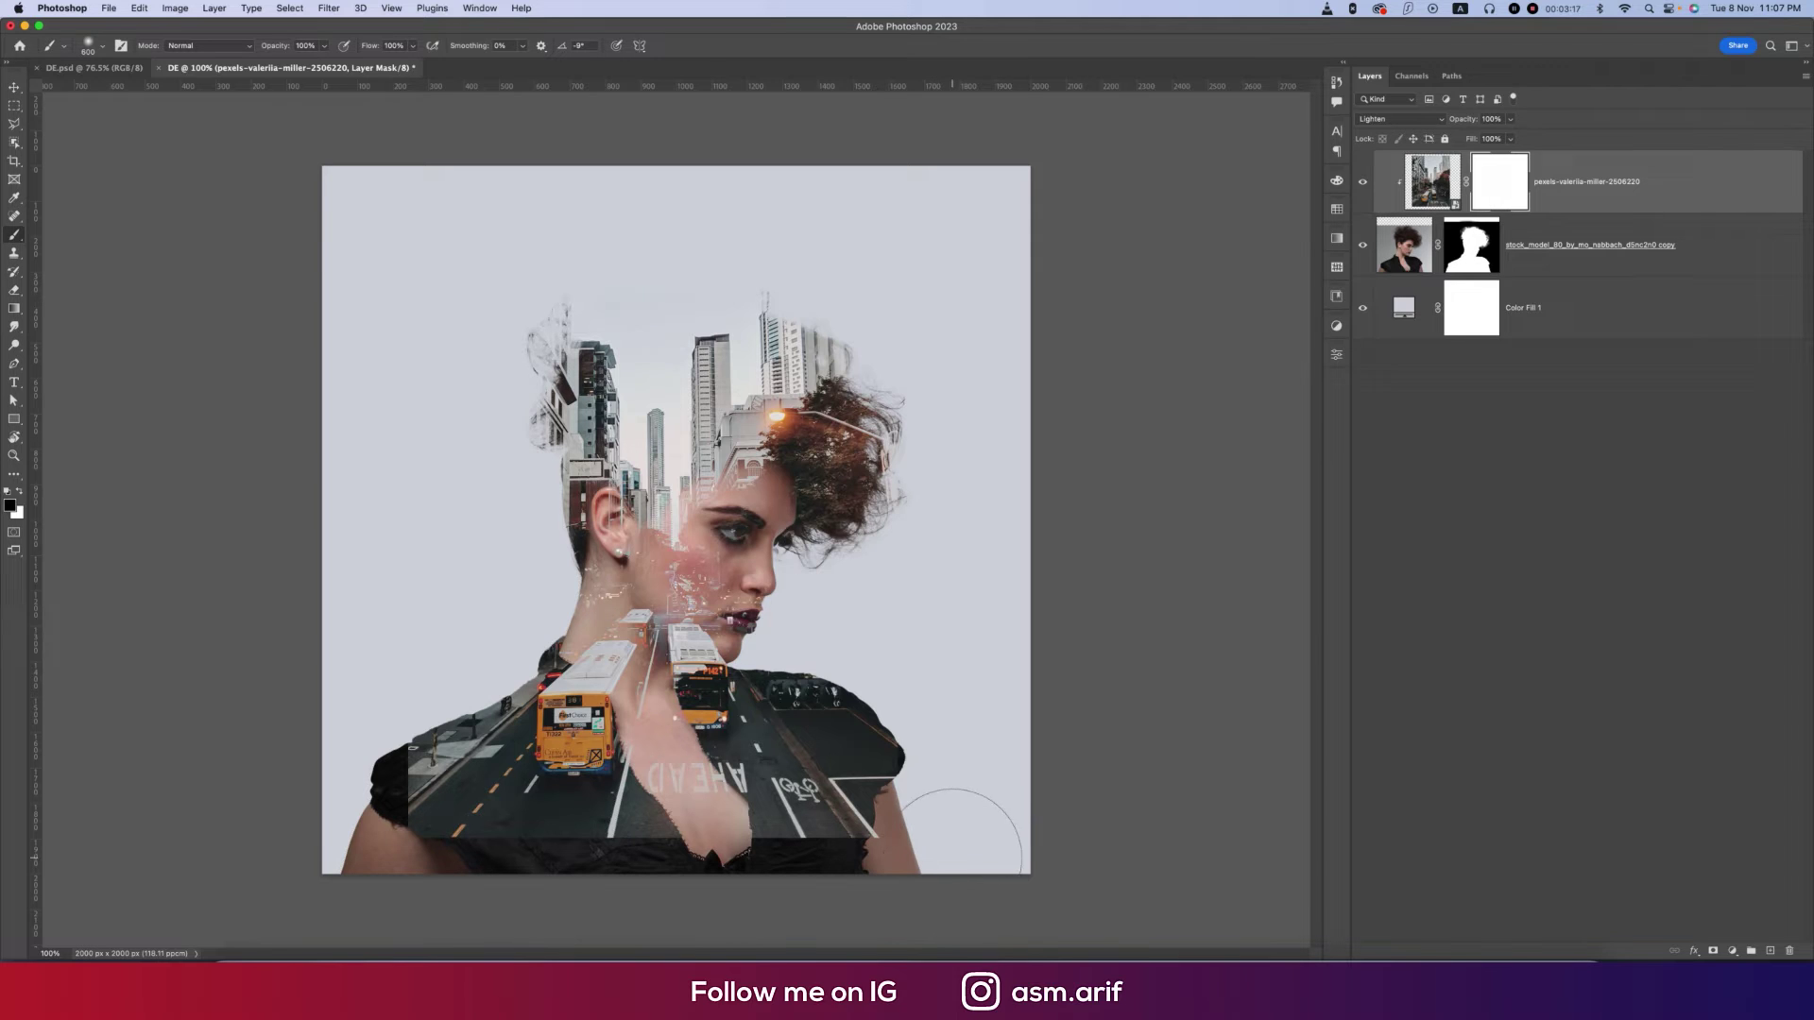
mouse_move(945, 798)
left_mouse_down()
mouse_move(416, 807)
mouse_move(325, 787)
mouse_move(344, 768)
mouse_move(954, 832)
left_mouse_up()
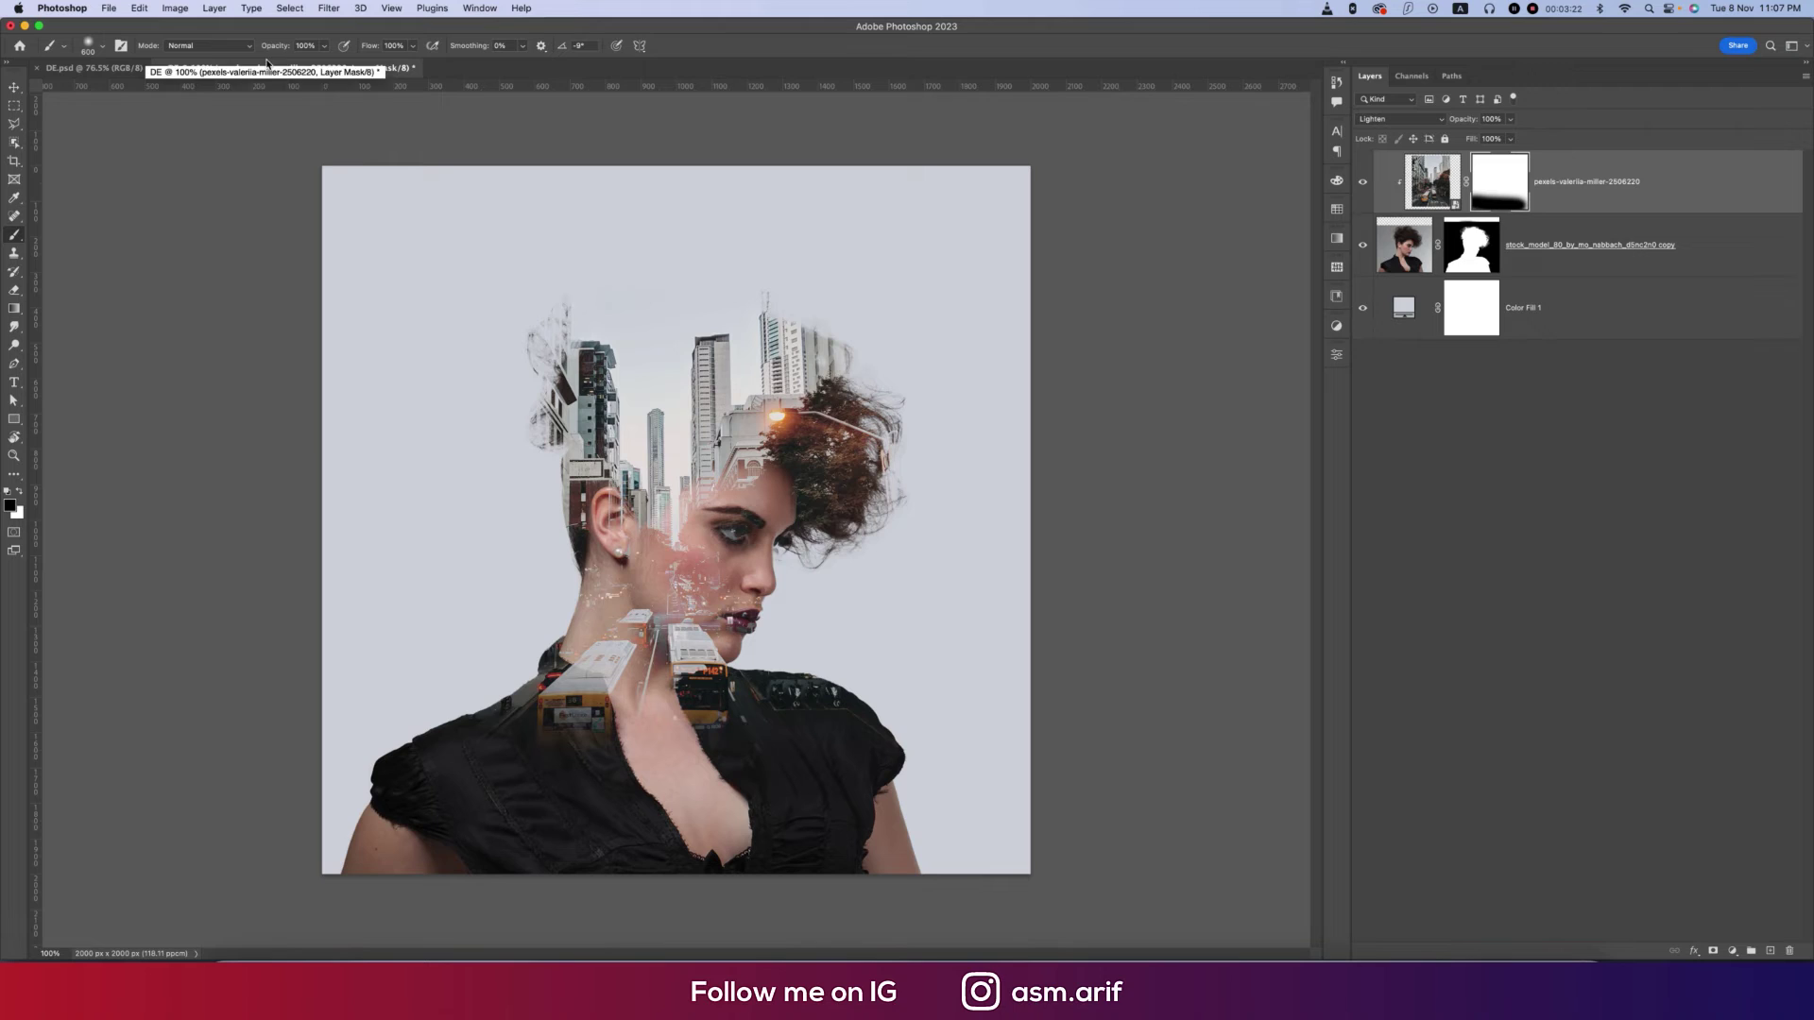
- With brush opacity 76% and flow 83%, fade the city overlay around the lips, chin and neck
mouse_move(283, 49)
left_mouse_down()
mouse_move(263, 49)
mouse_move(329, 47)
left_mouse_up()
type("83")
key("Return")
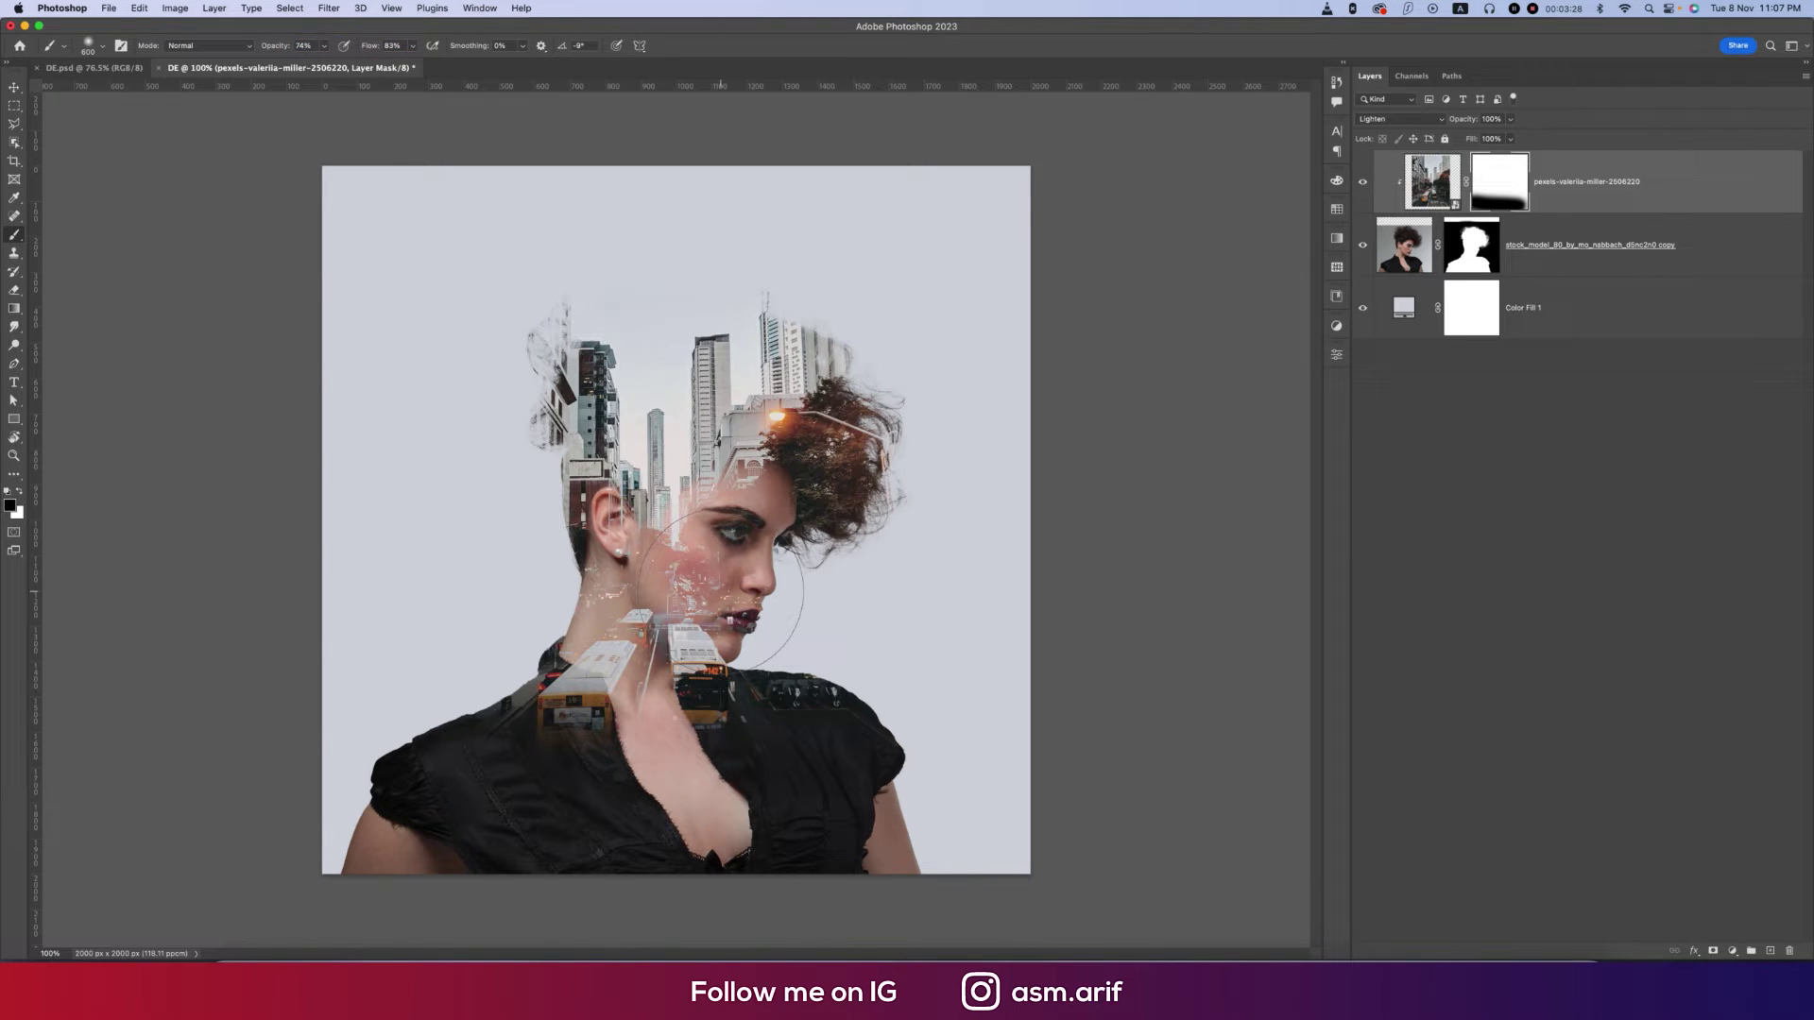
key("bracketleft")
key("bracketleft")
left_click_drag(736, 604, 757, 619)
mouse_move(684, 567)
left_mouse_down()
mouse_move(711, 688)
mouse_move(557, 694)
mouse_move(680, 647)
left_mouse_up()
key("bracketright")
key("bracketright")
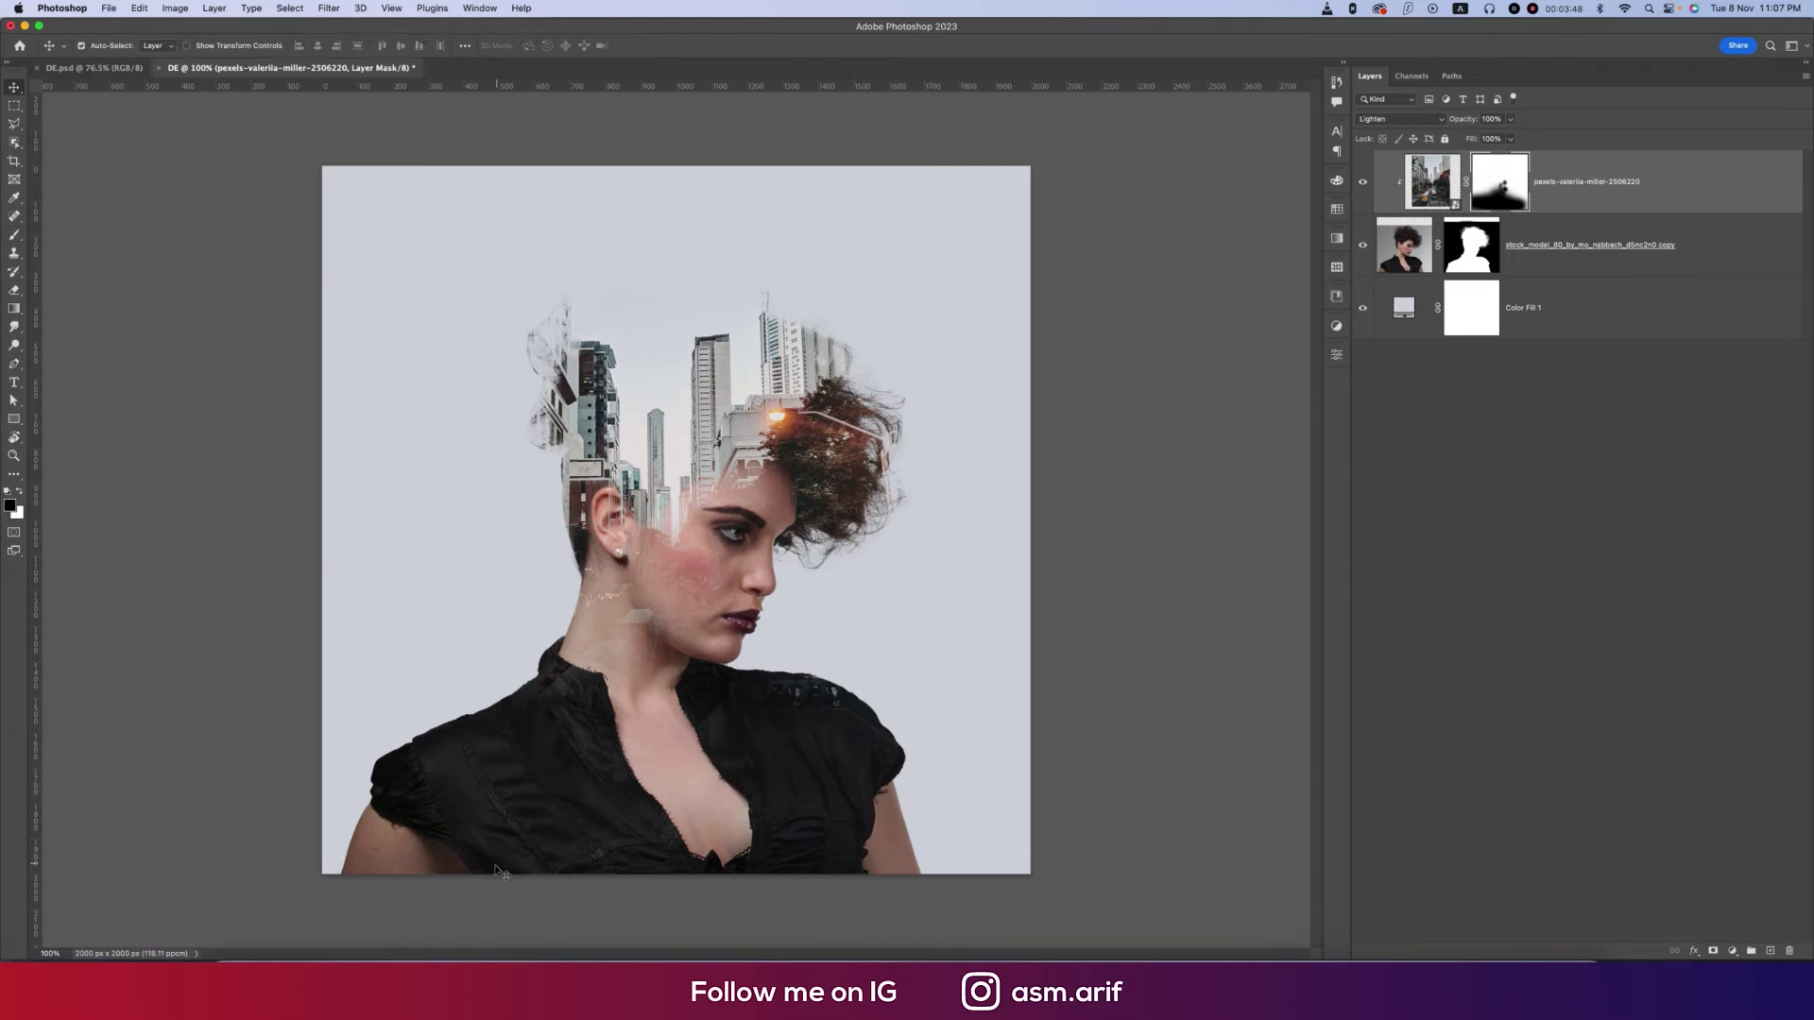
- In the web browser's birds PNG tab, bring up the image's copy options
left_click(418, 956)
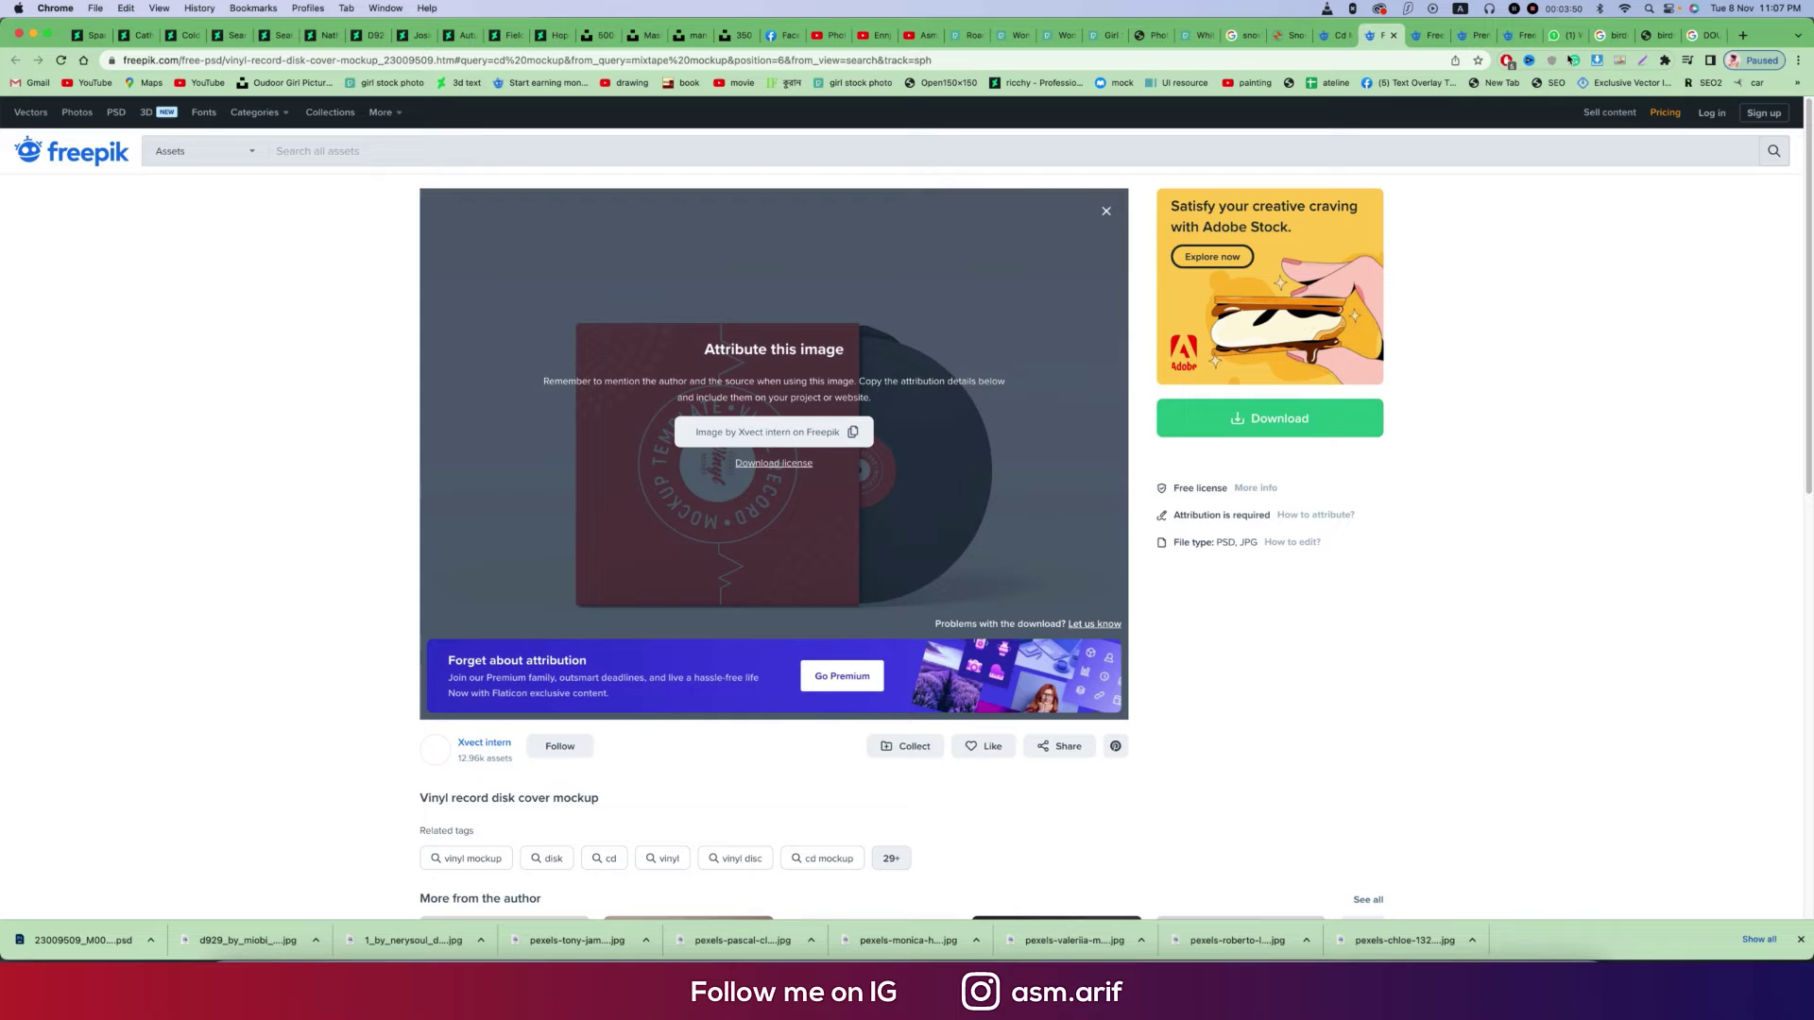
left_click(1653, 35)
right_click(829, 317)
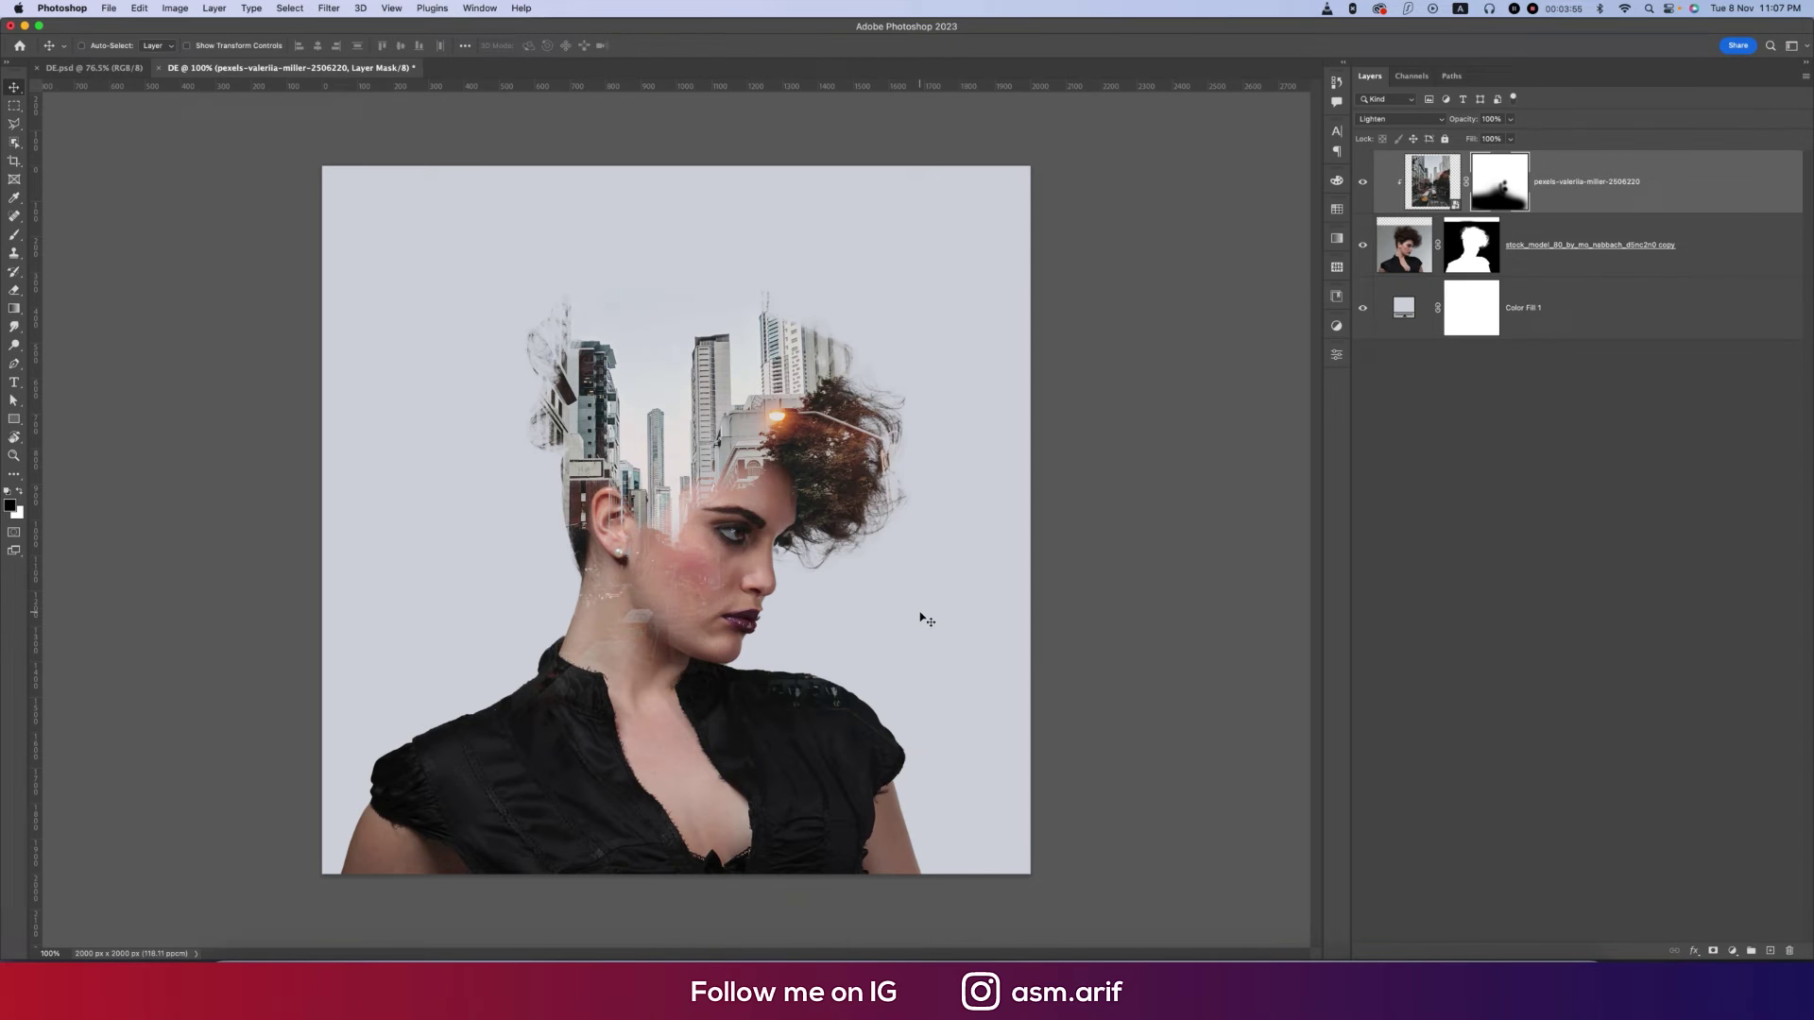
- Paste the birds, blend them with Multiply, and scale them to about 75% above the head
key("super+v")
left_click(1433, 121)
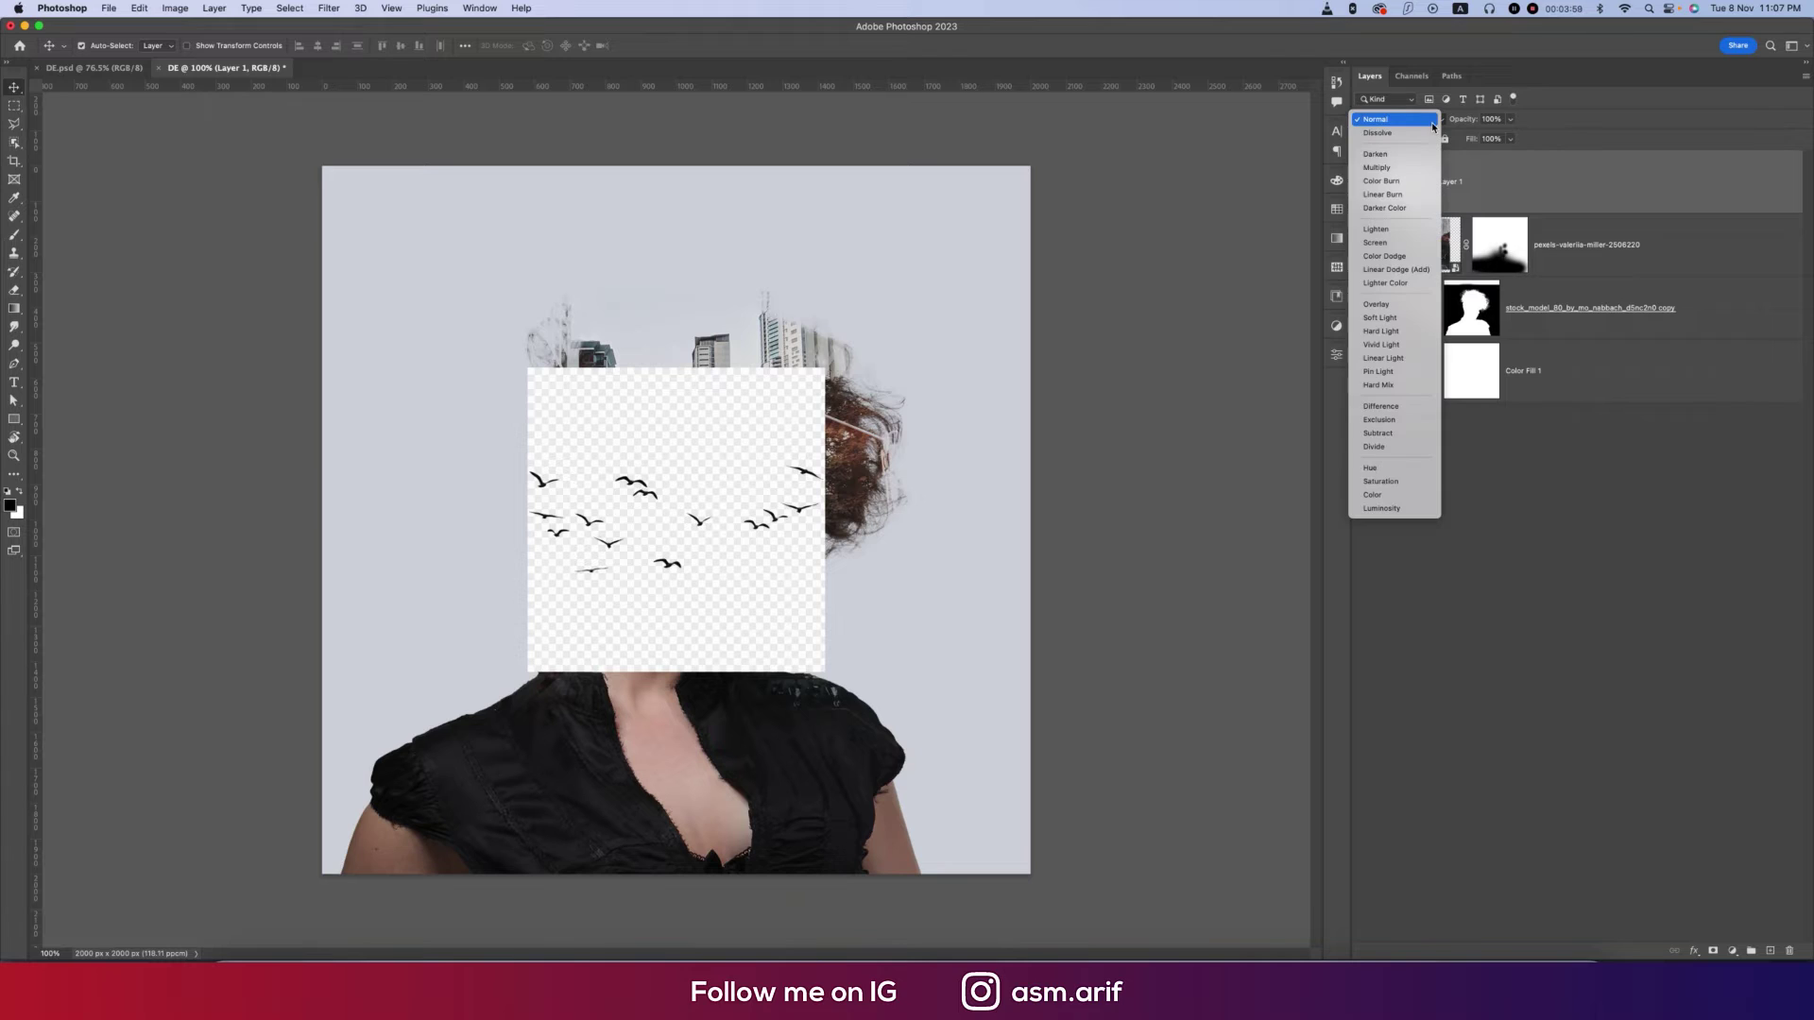
left_click(1376, 167)
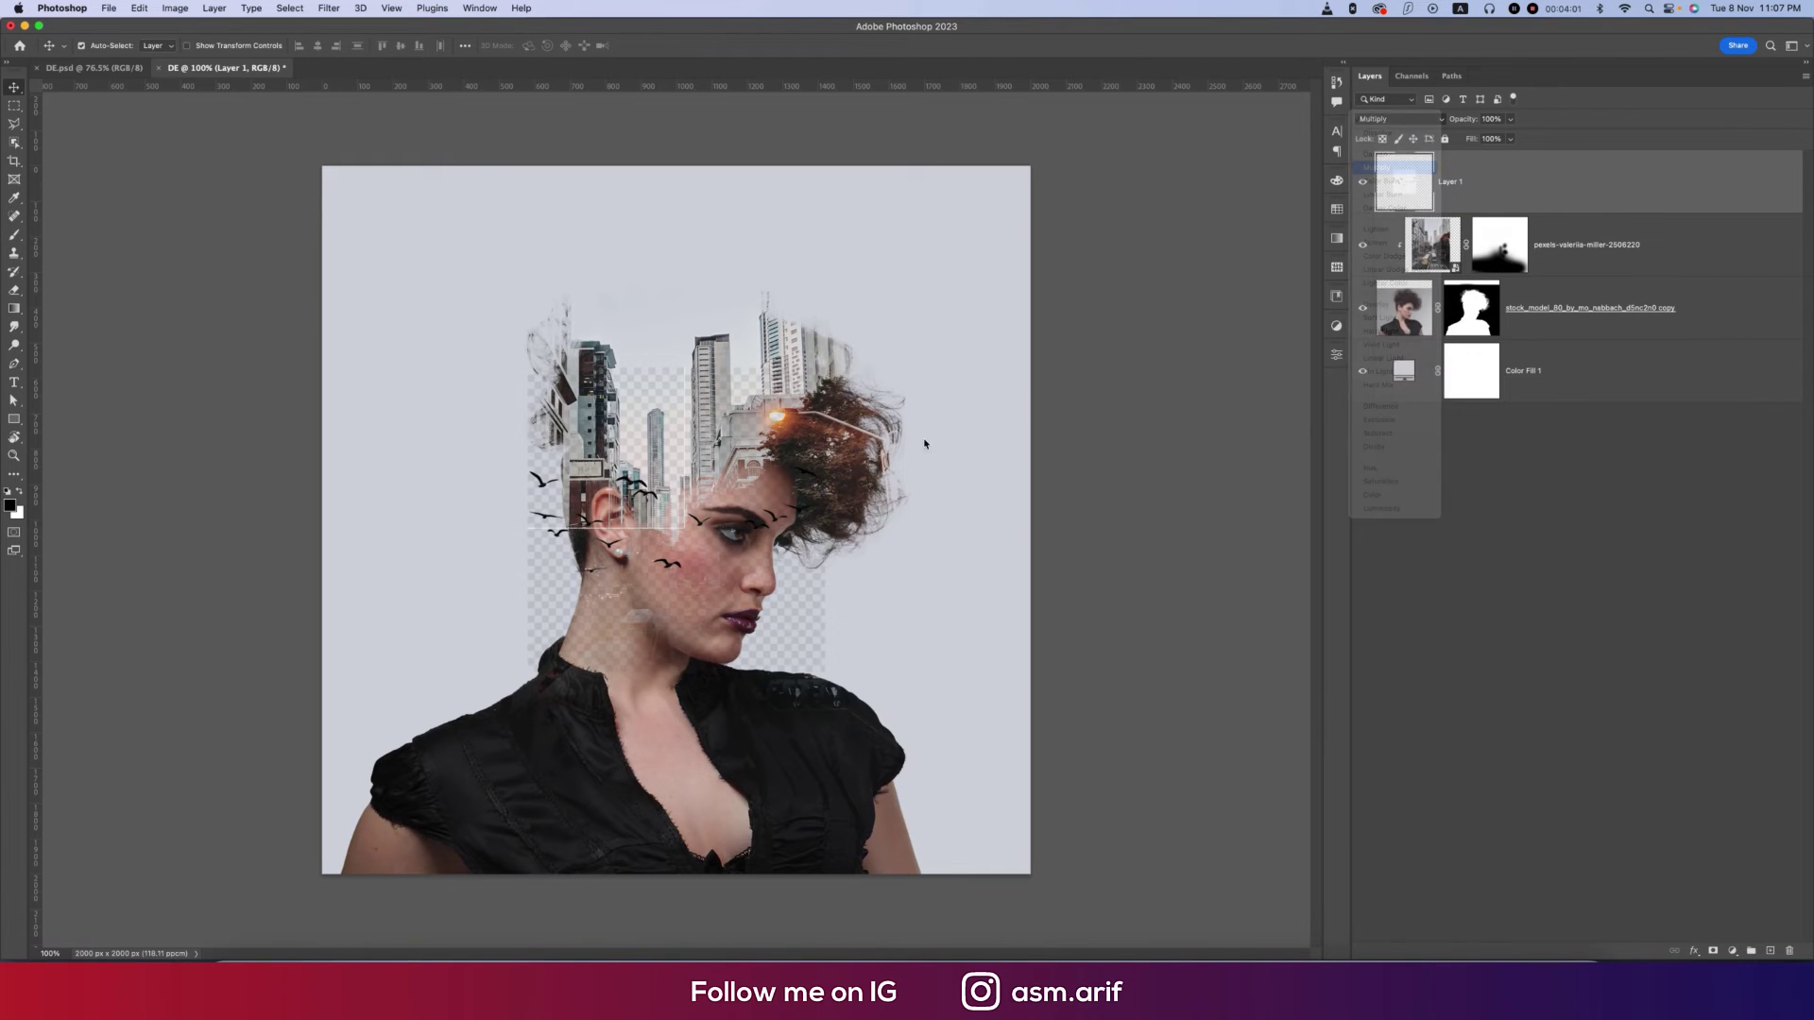
key("super+t")
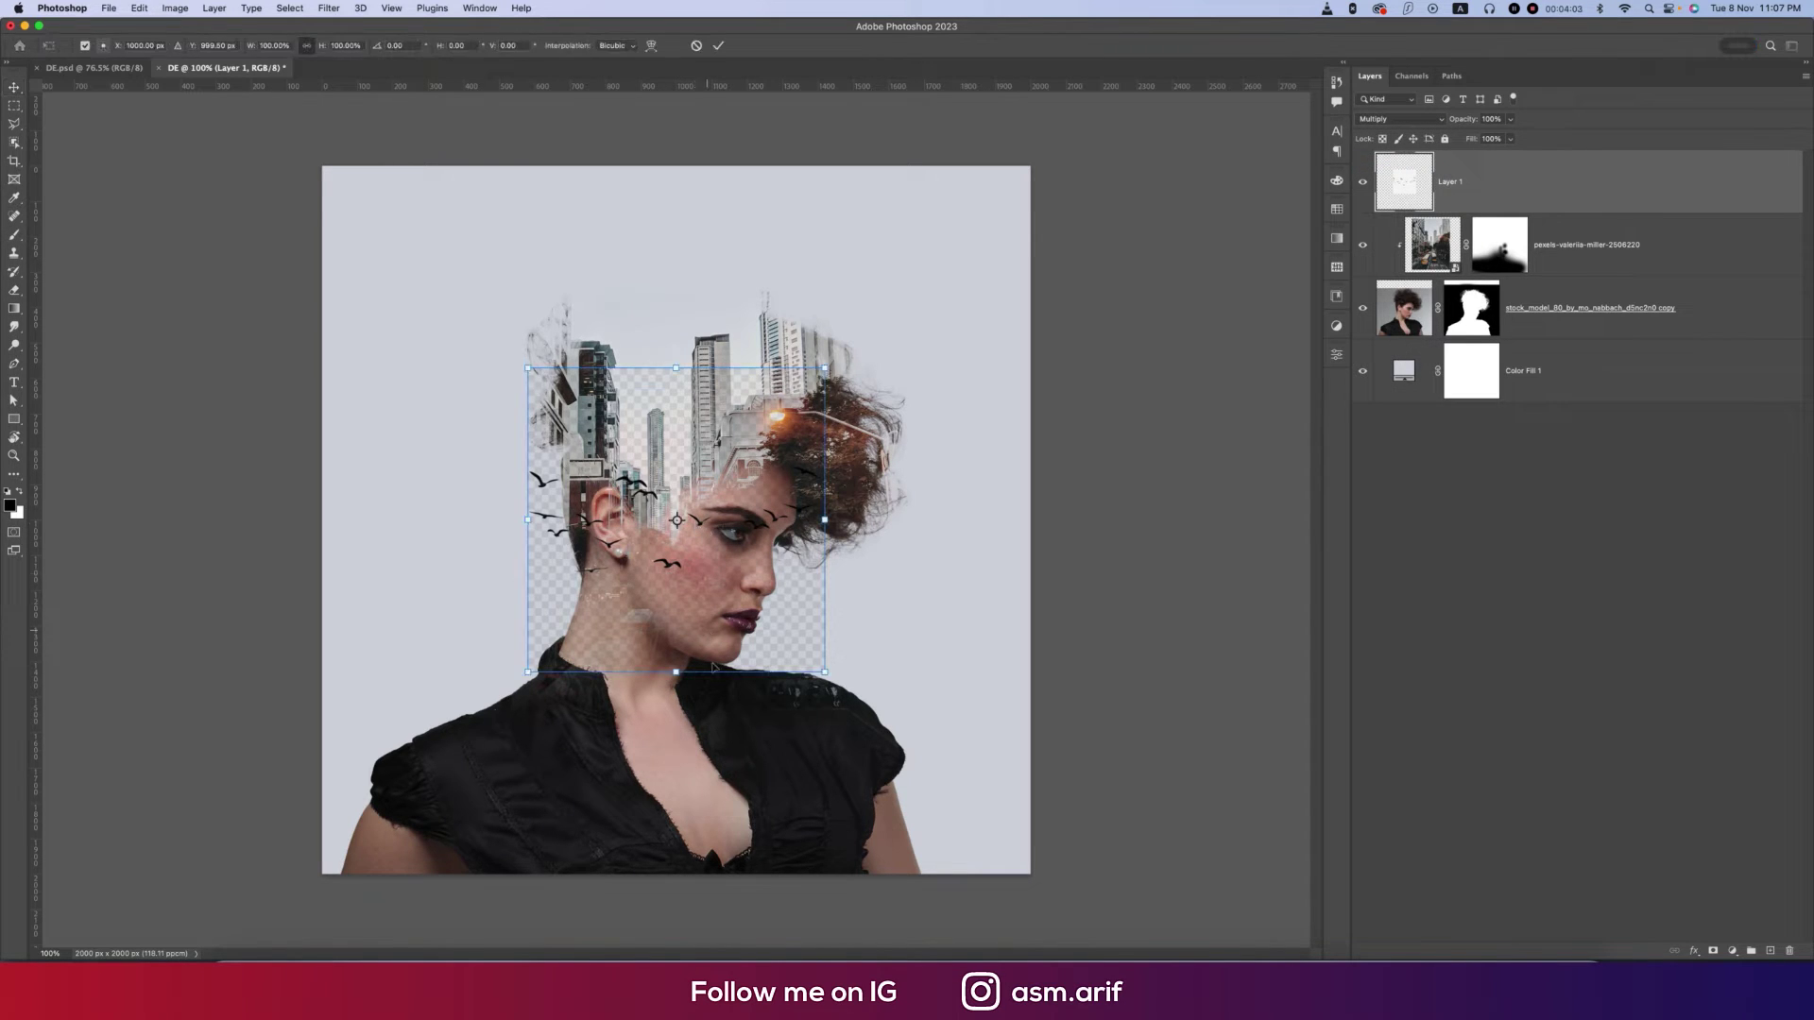
left_click_drag(700, 646, 700, 419)
left_click_drag(830, 446, 802, 368)
left_click_drag(735, 307, 735, 330)
key("Return")
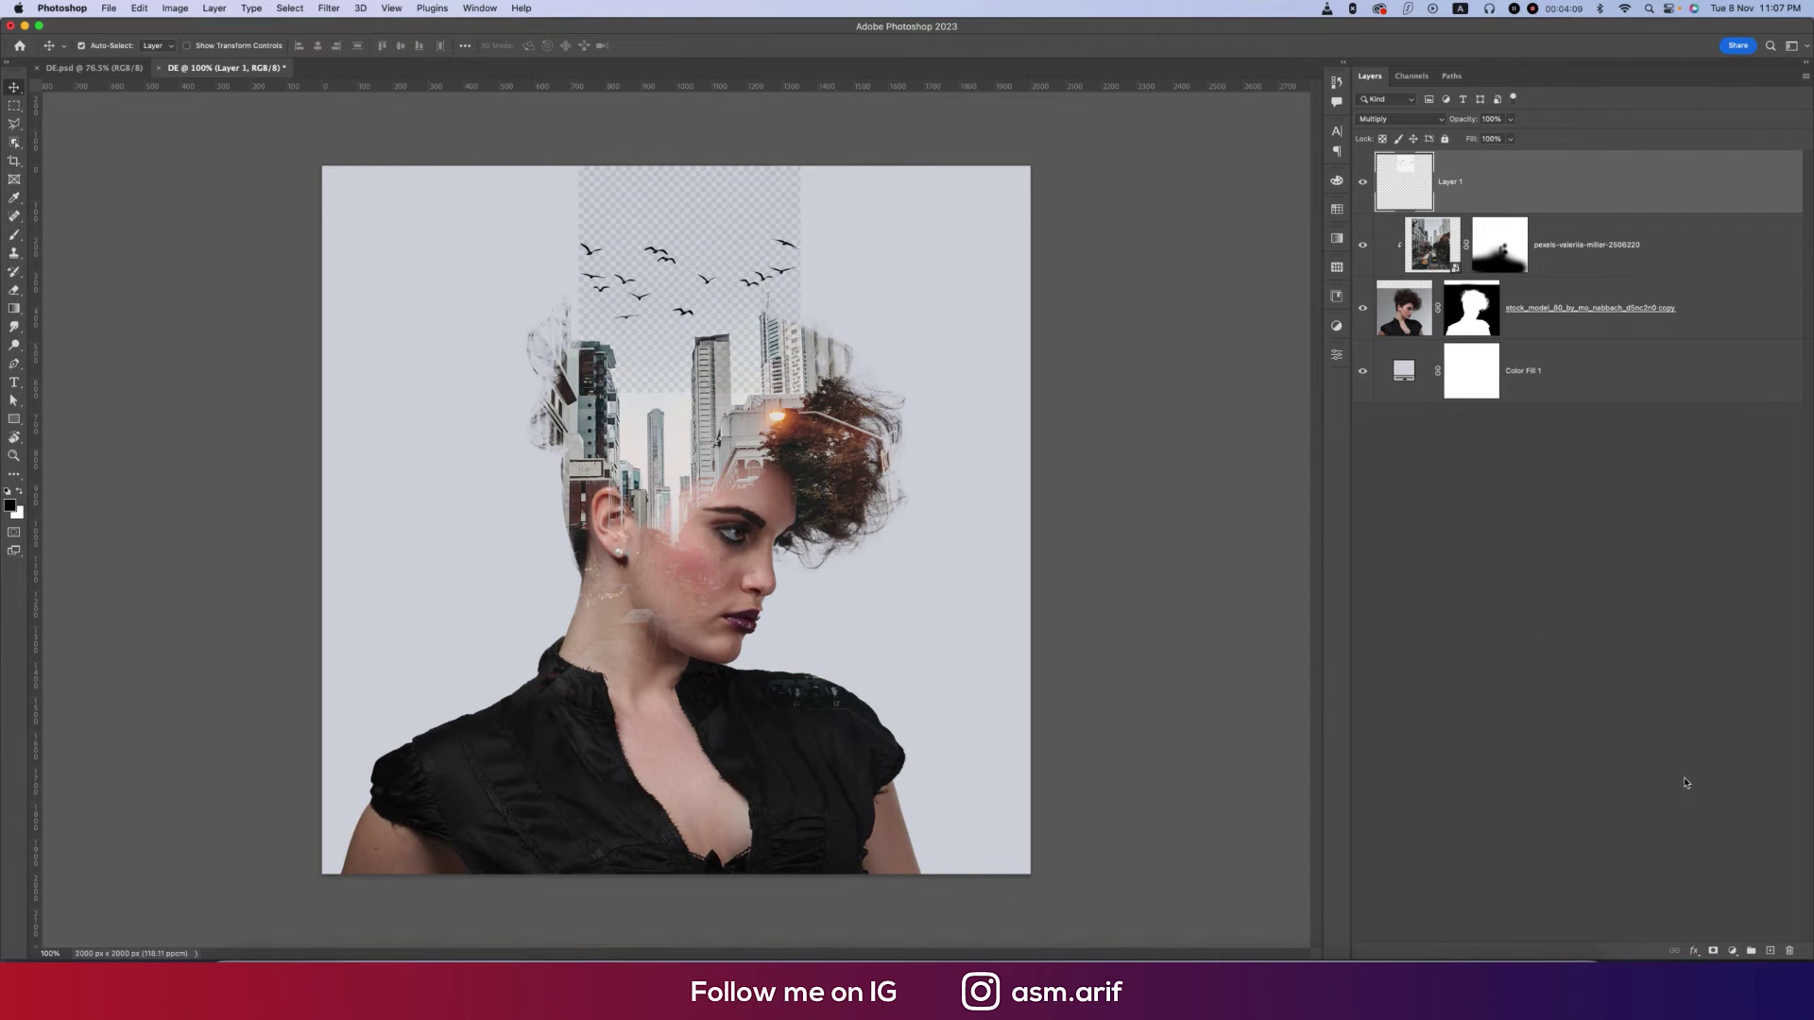
- Add a Levels adjustment clipped to the birds with the highlights set to 204
left_click(1733, 951)
left_click(1729, 700)
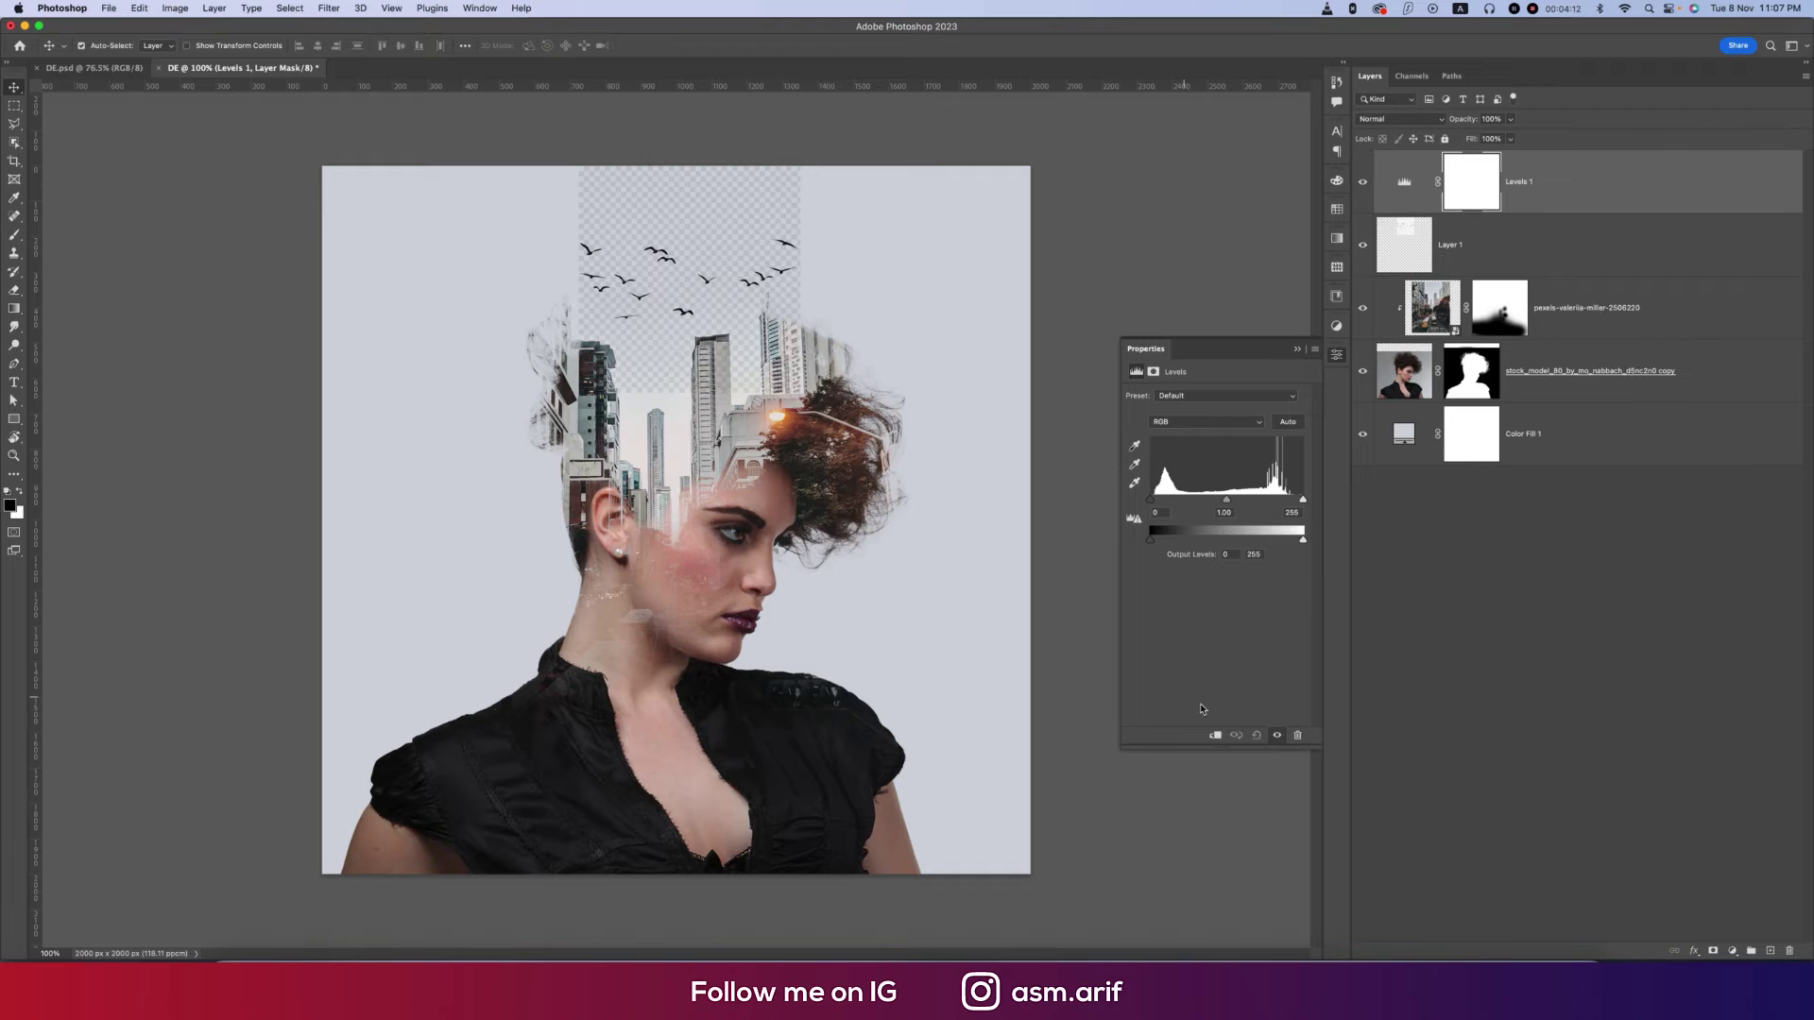
left_click(1216, 736)
left_click_drag(1303, 501, 1273, 501)
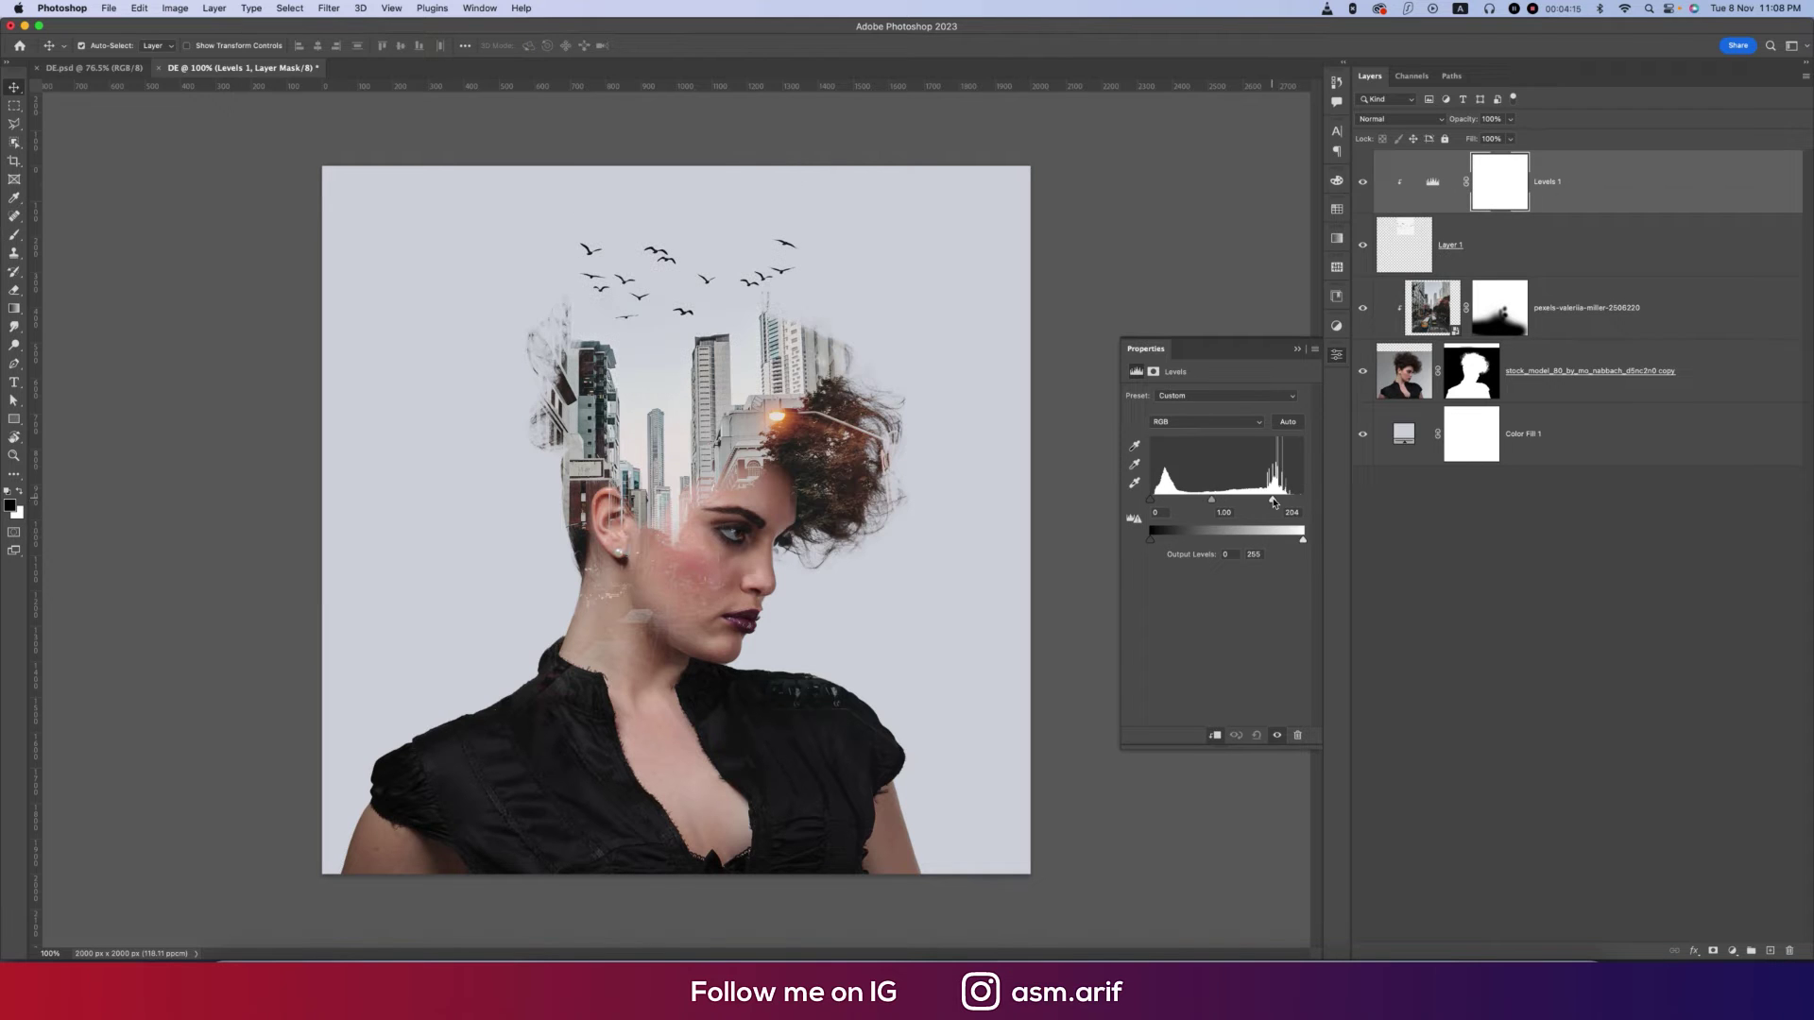
- Make the flock of birds slightly narrower with Free Transform
left_click(1299, 352)
left_click(1483, 245)
key("ctrl+t")
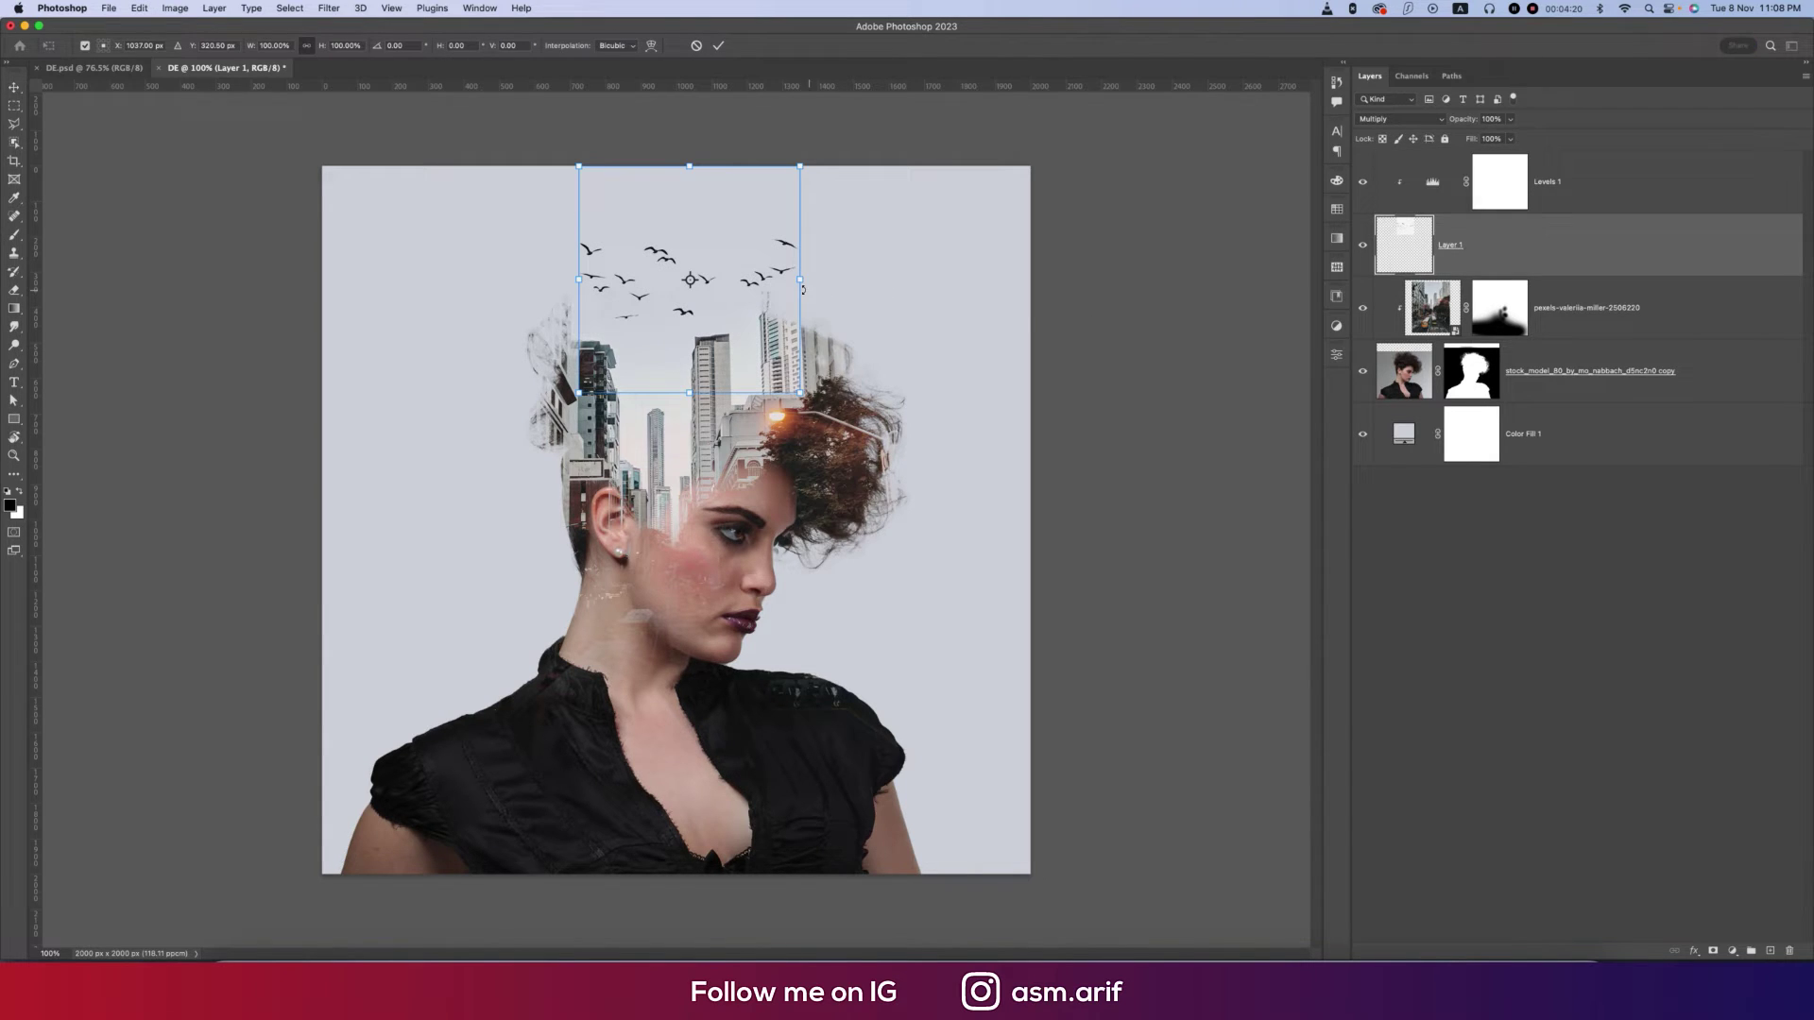
left_click_drag(801, 279, 778, 283)
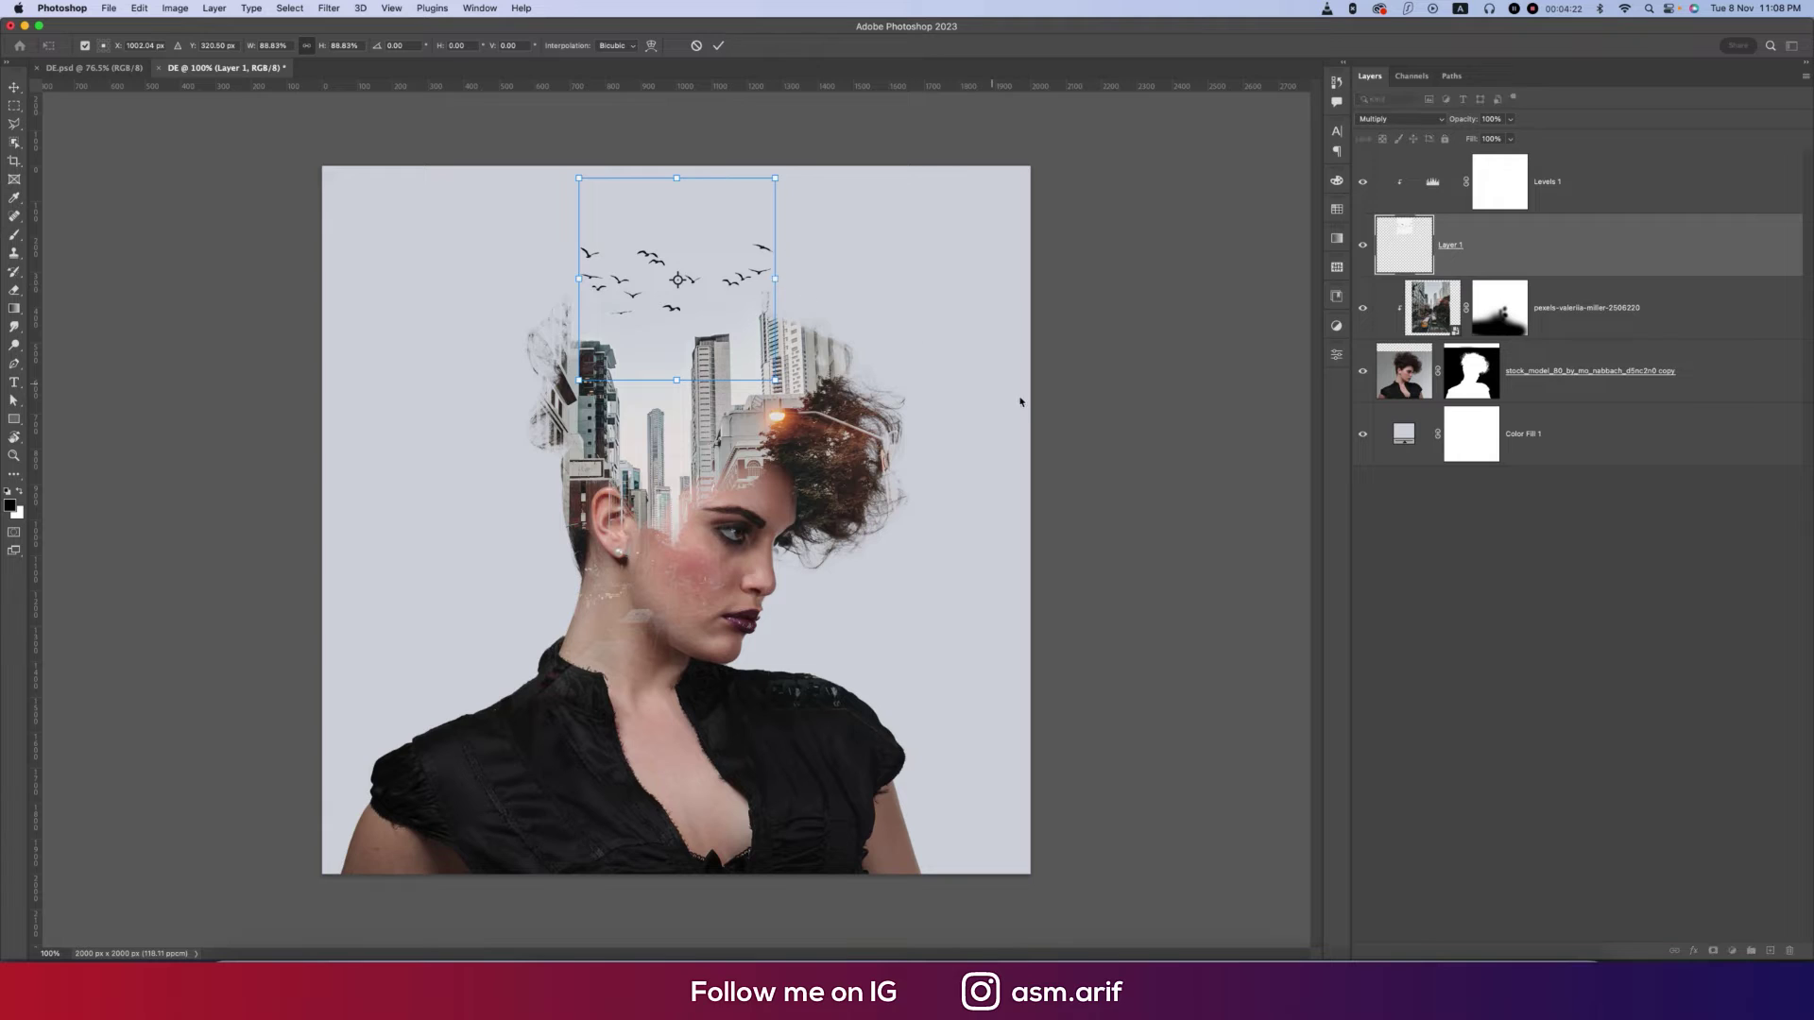
key("Return")
left_click(1606, 195)
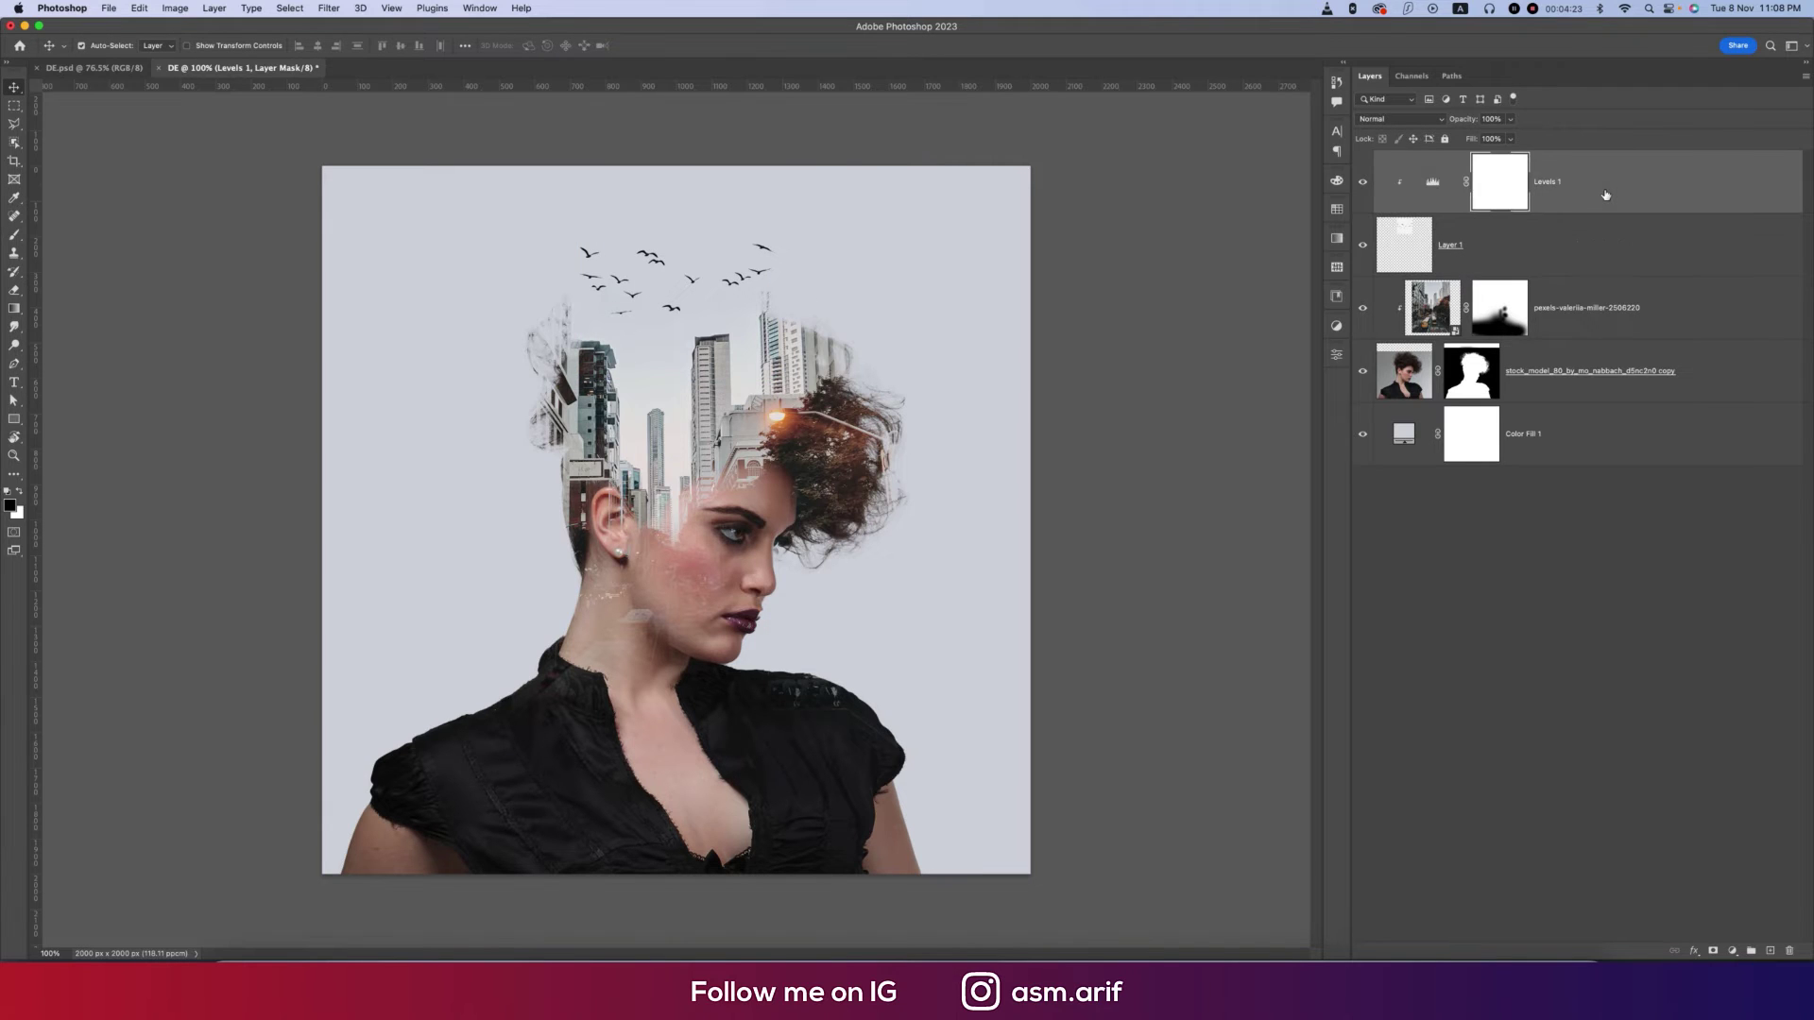
- Add a Color Lookup layer and, after trying Kodak 5205 Fuji 3510, settle on Kodak 5218 Kodak 2383 (by Adobe).cube
left_click(1732, 950)
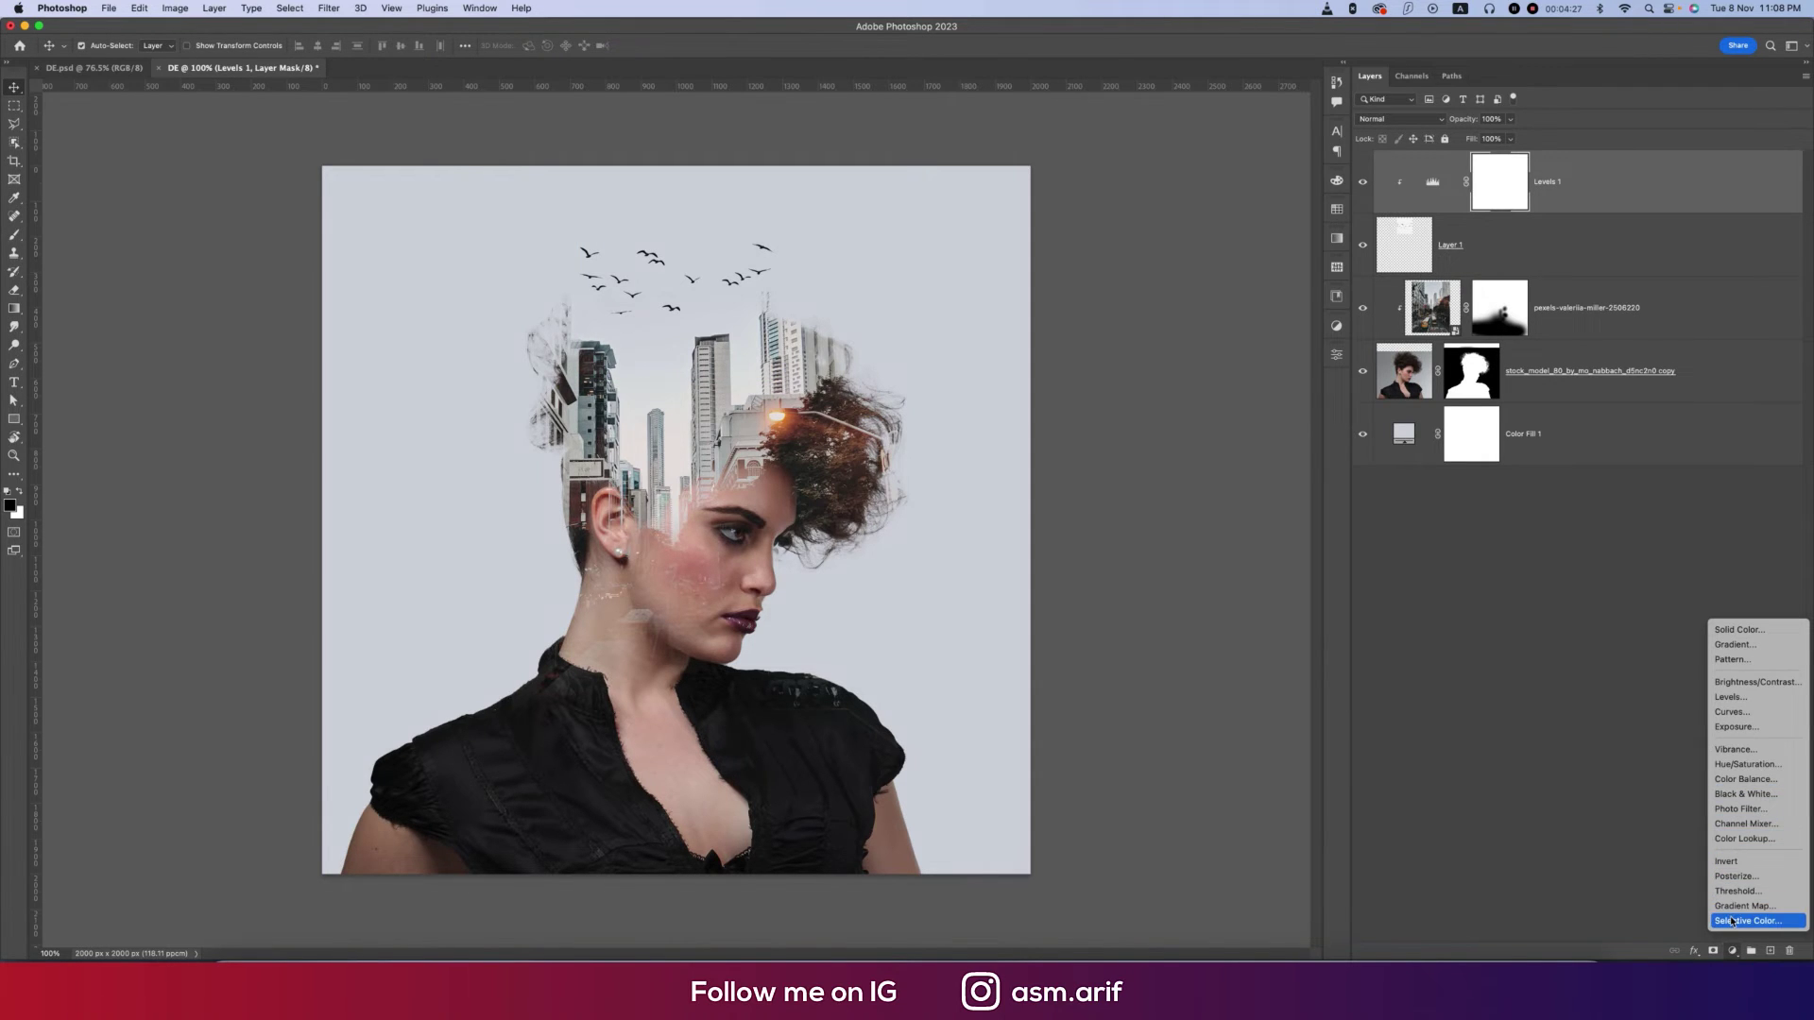
left_click(1744, 839)
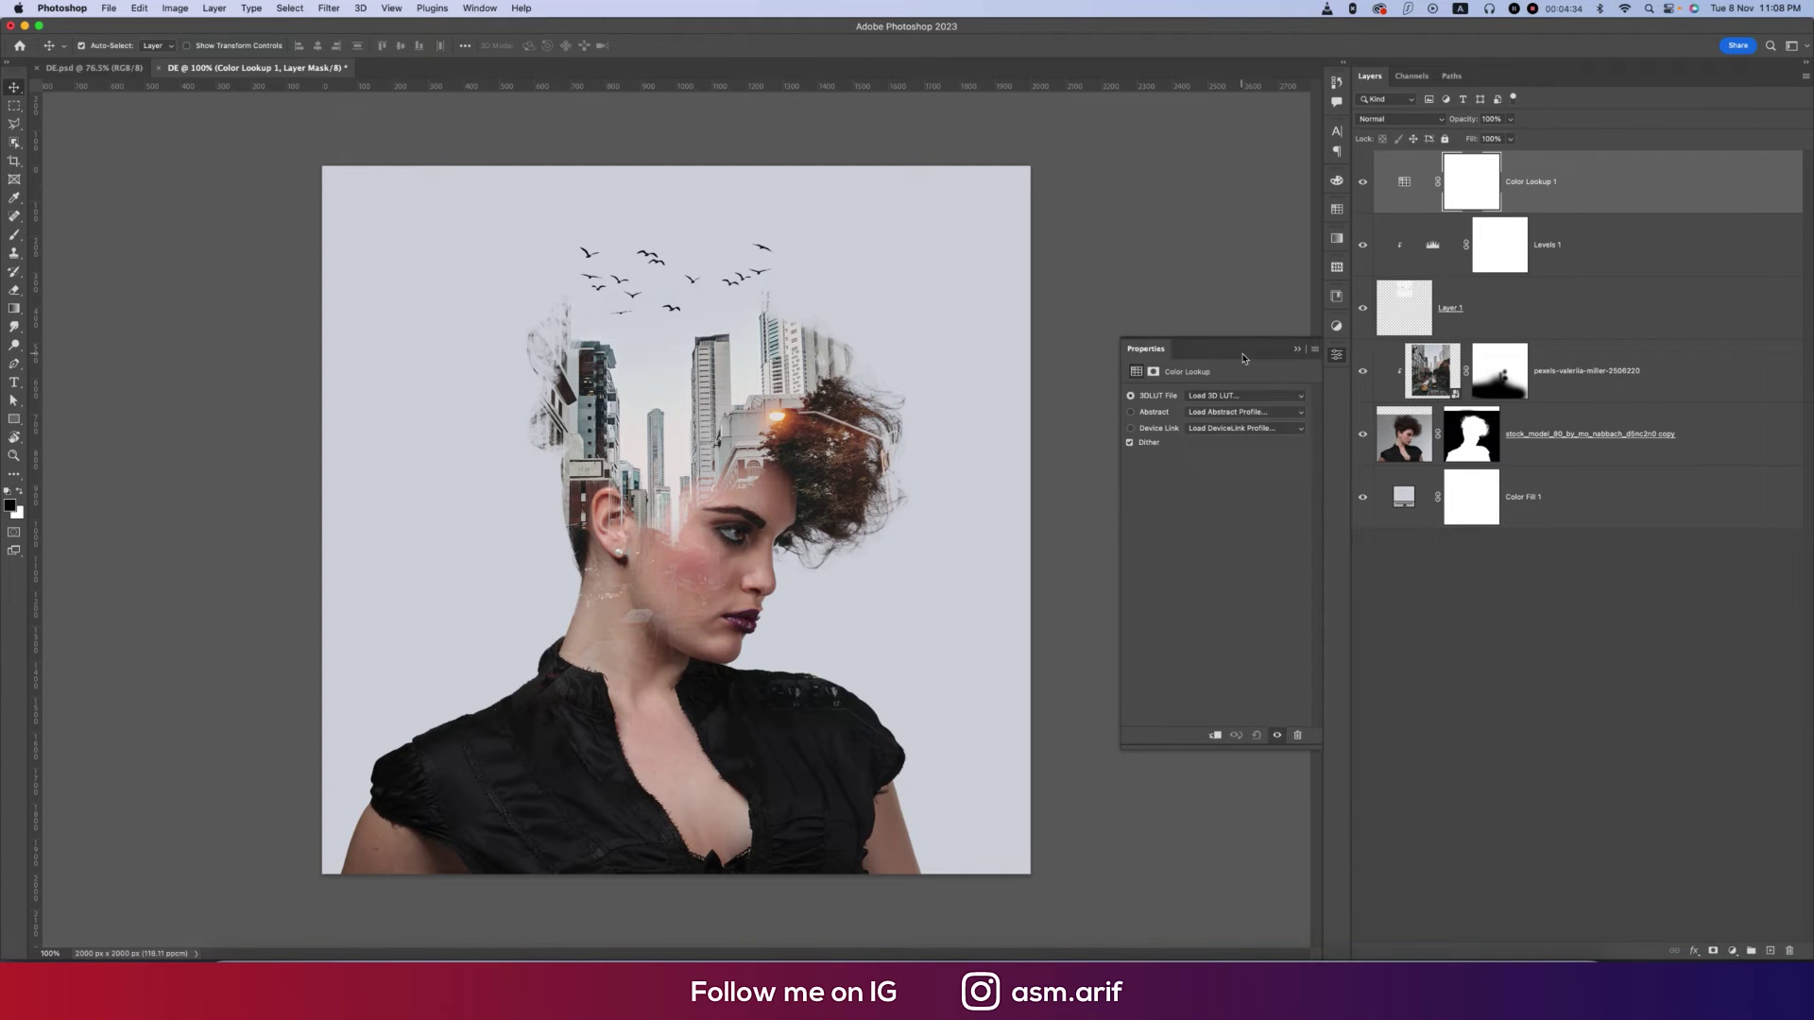
left_click(1240, 397)
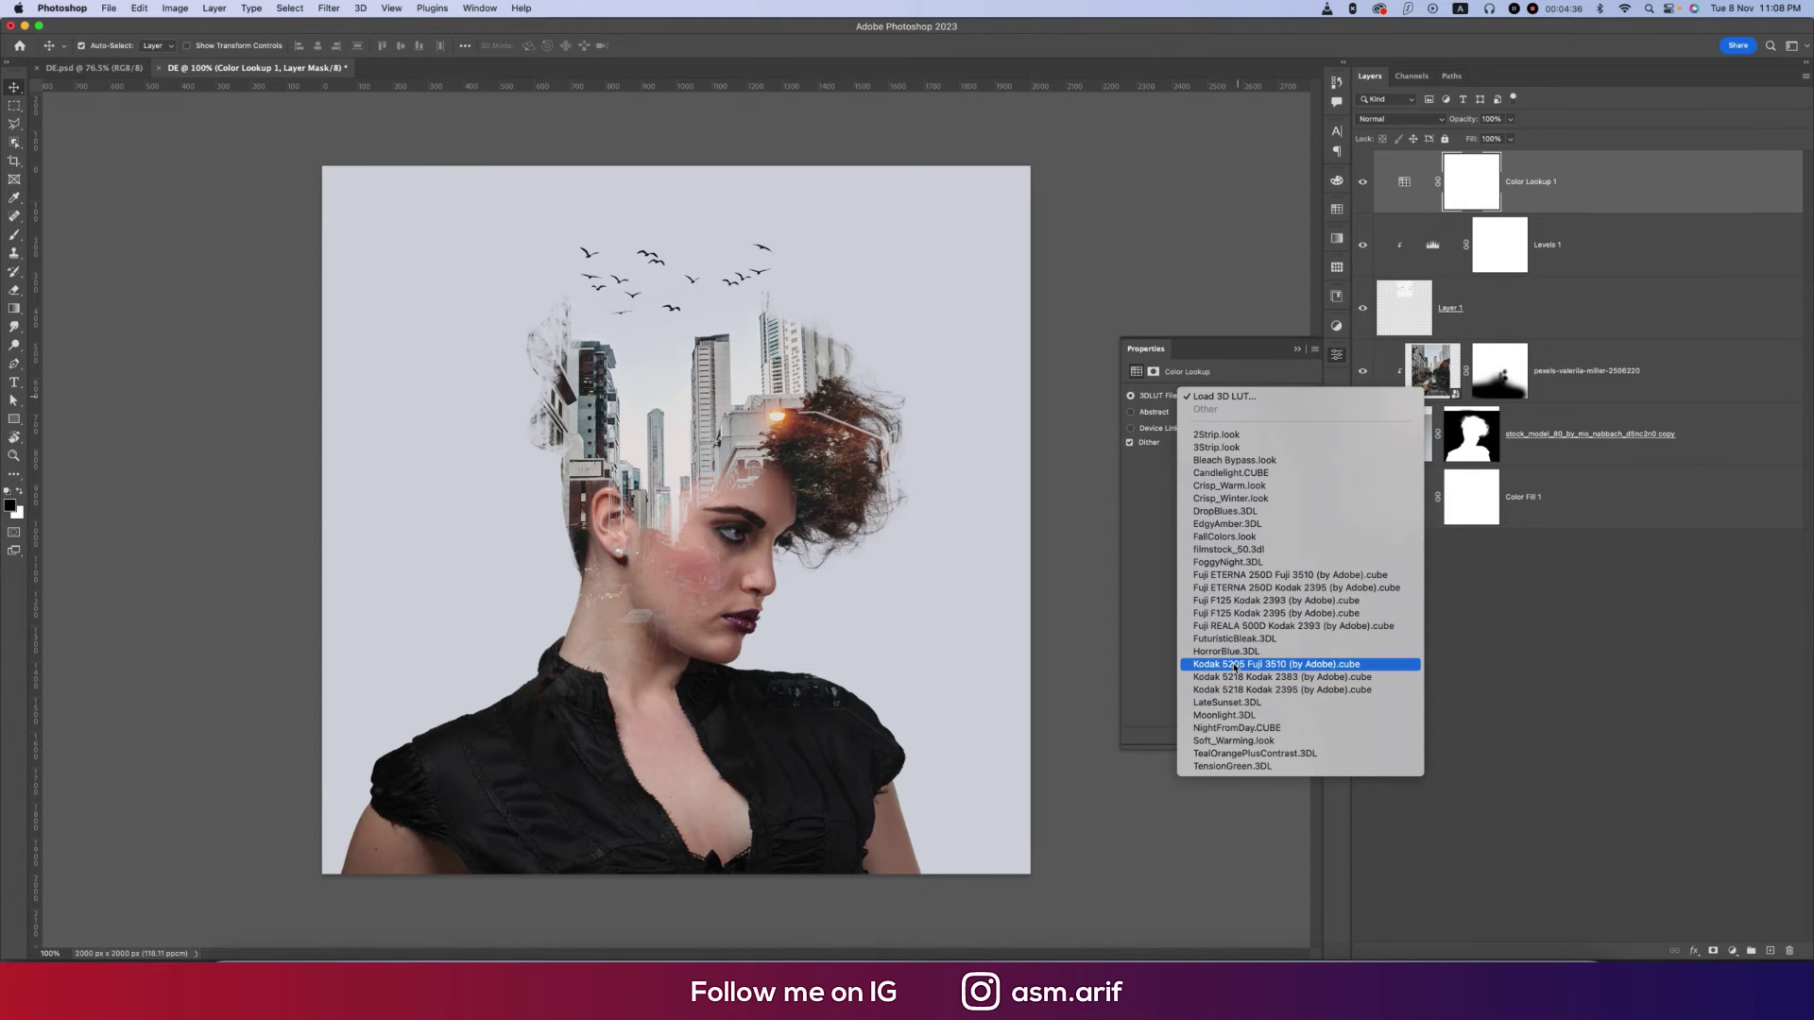
left_click(1235, 665)
left_click(1240, 397)
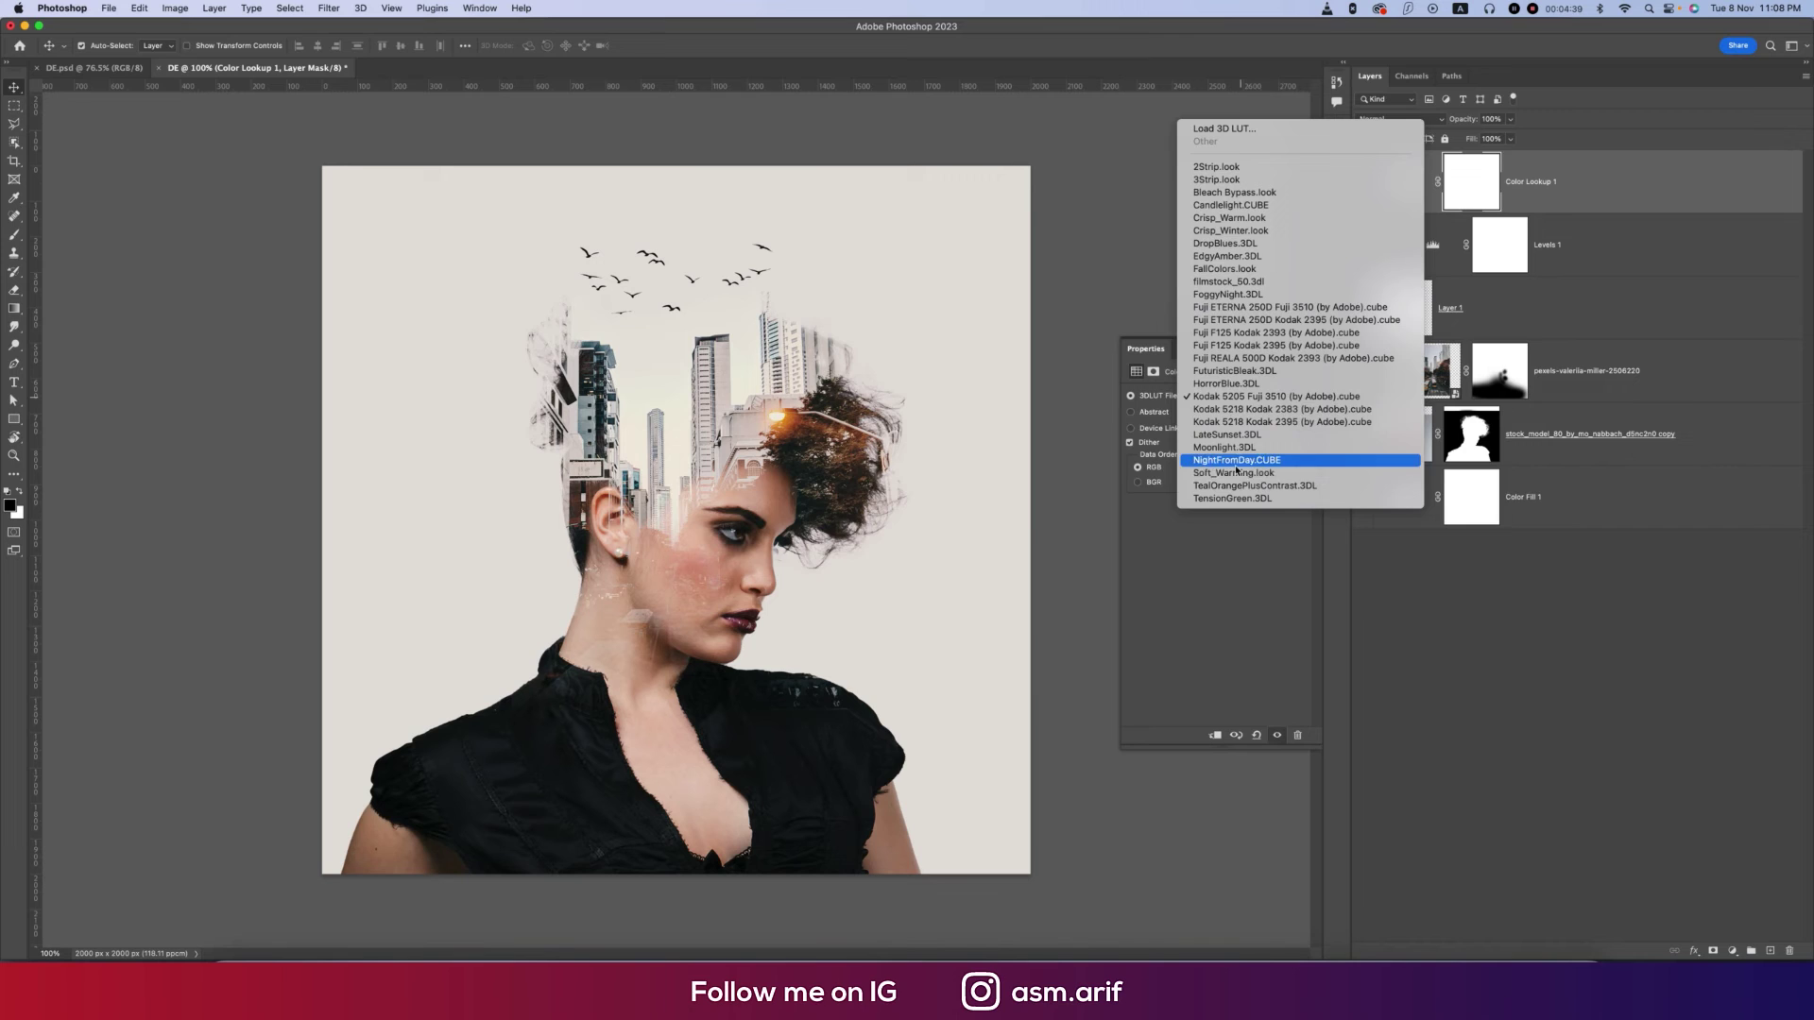
left_click(1230, 410)
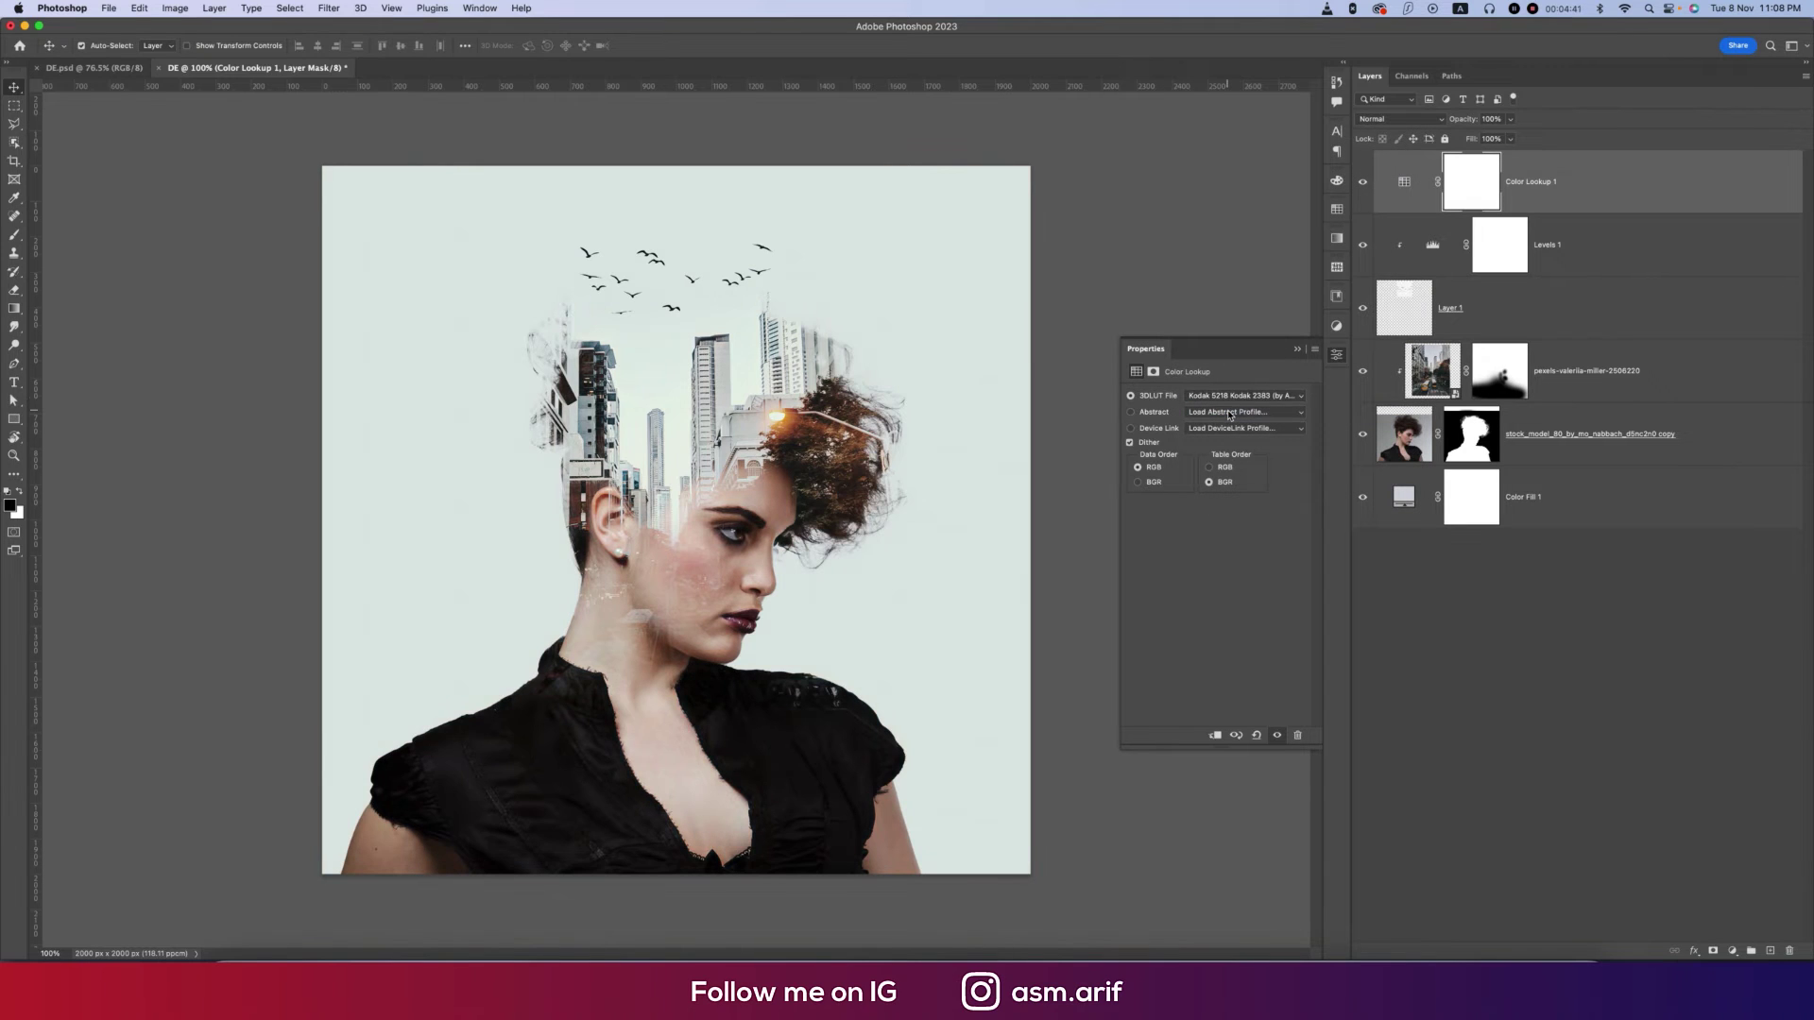
left_click(1203, 399)
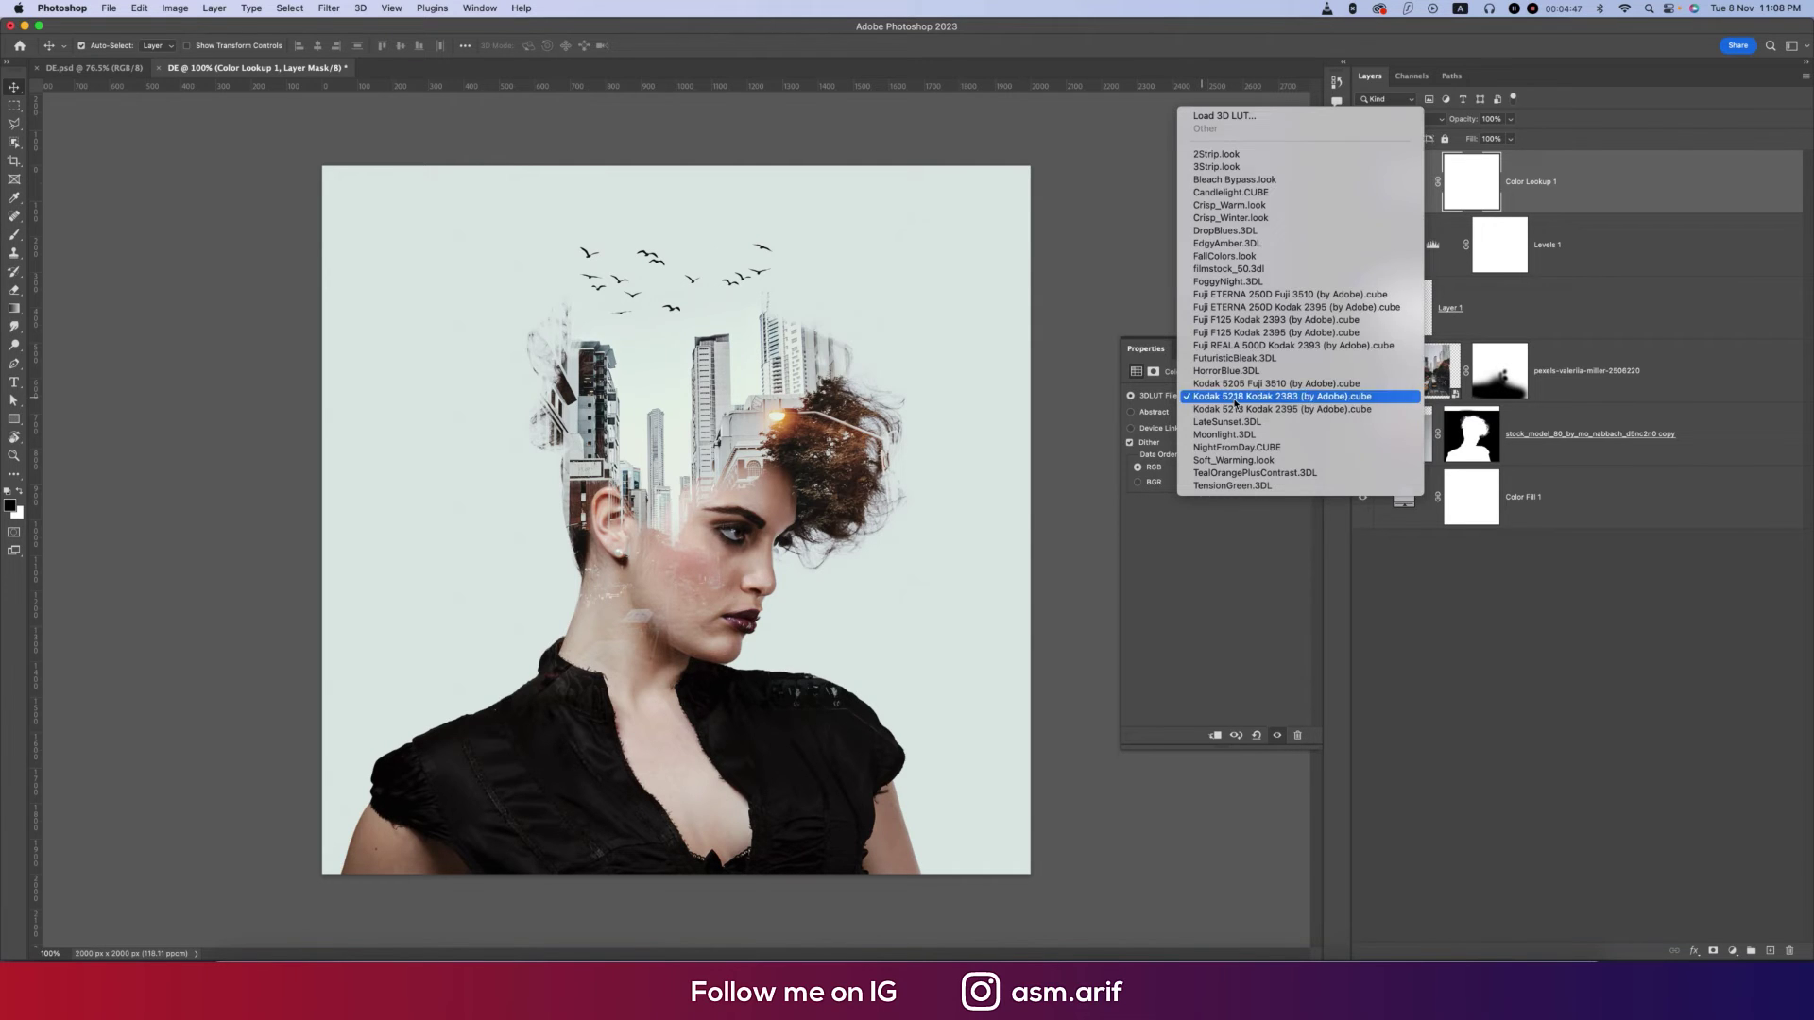
left_click(1236, 404)
left_click(1302, 357)
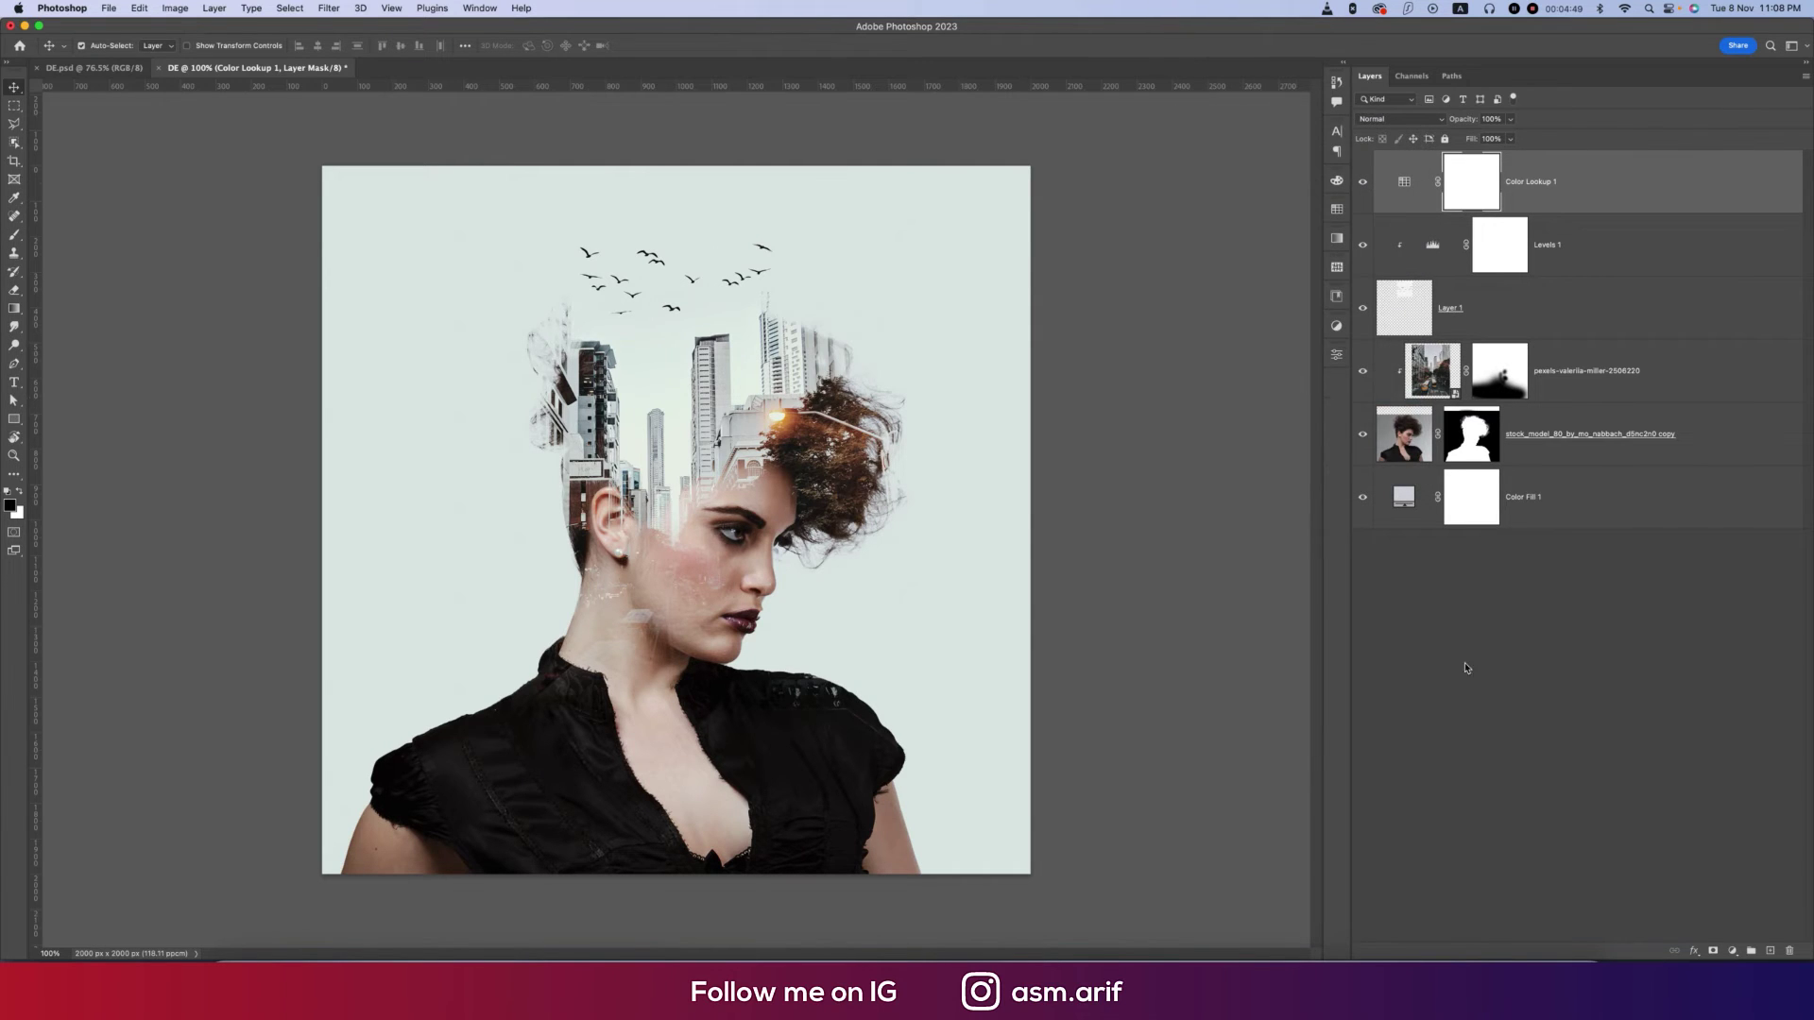
- Add a Photo Filter adjustment layer with its colour set to yellow
left_click(1730, 953)
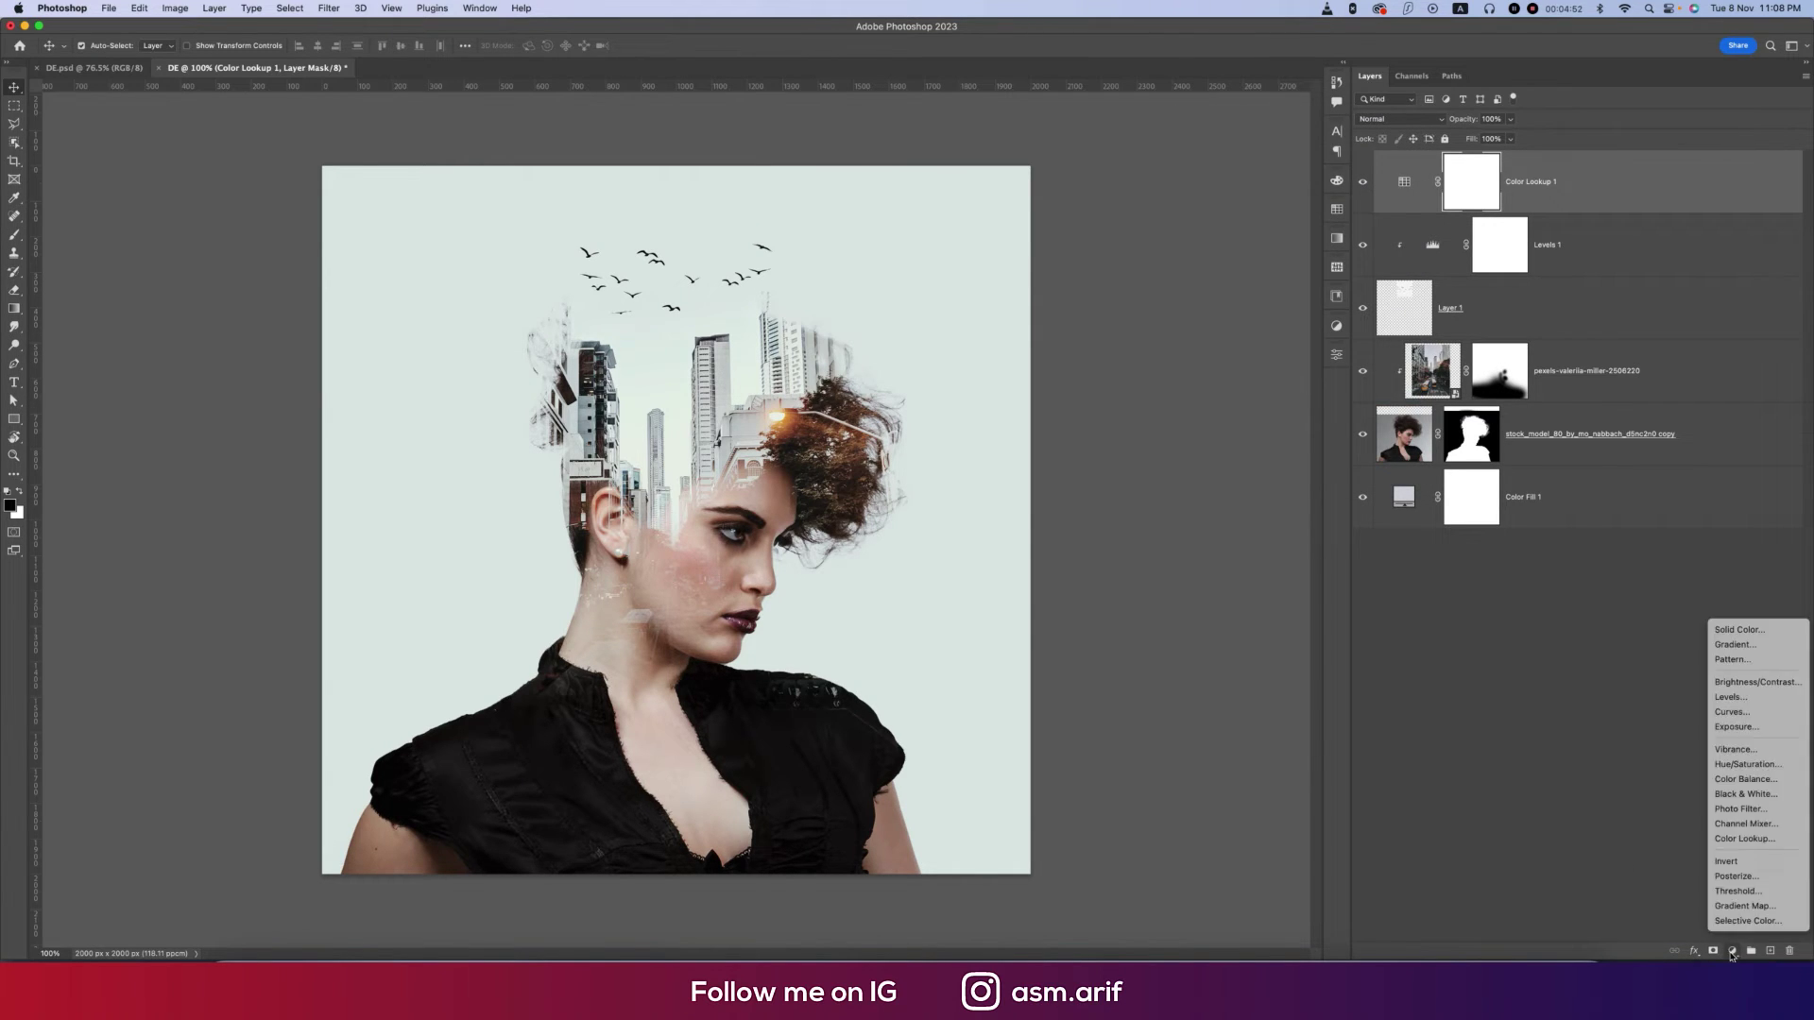
left_click(1741, 809)
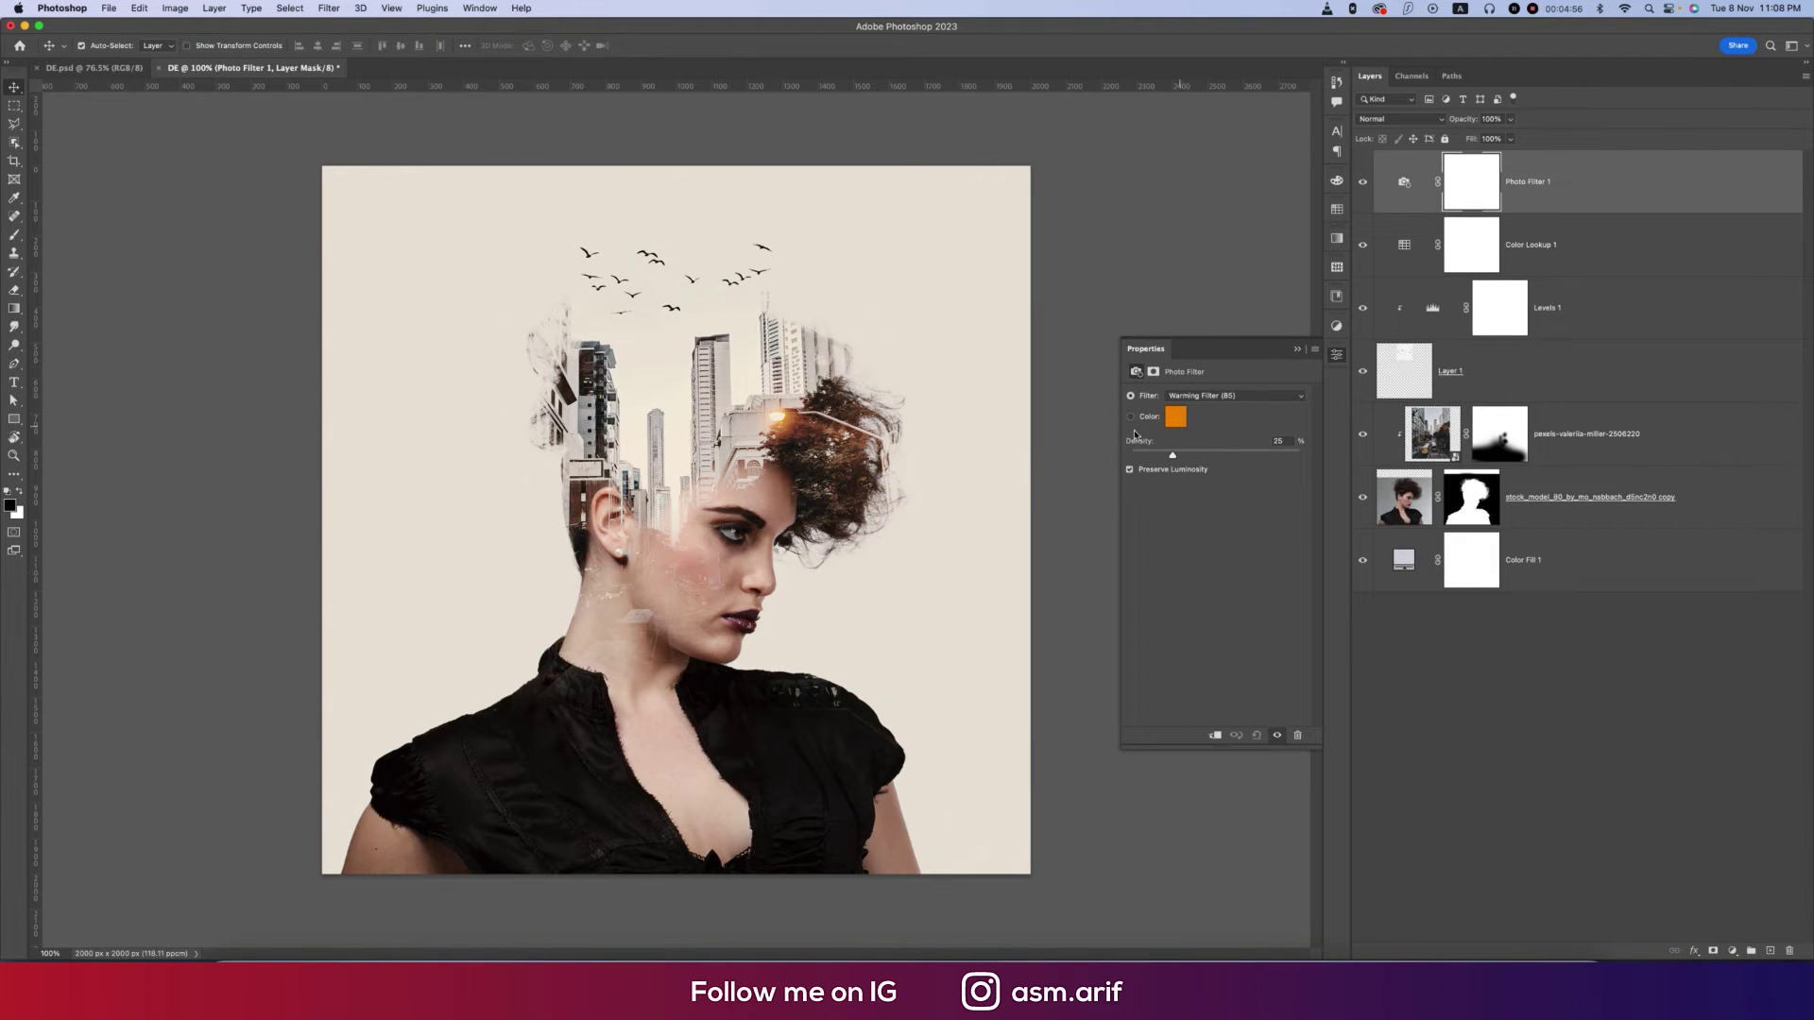
left_click(1181, 426)
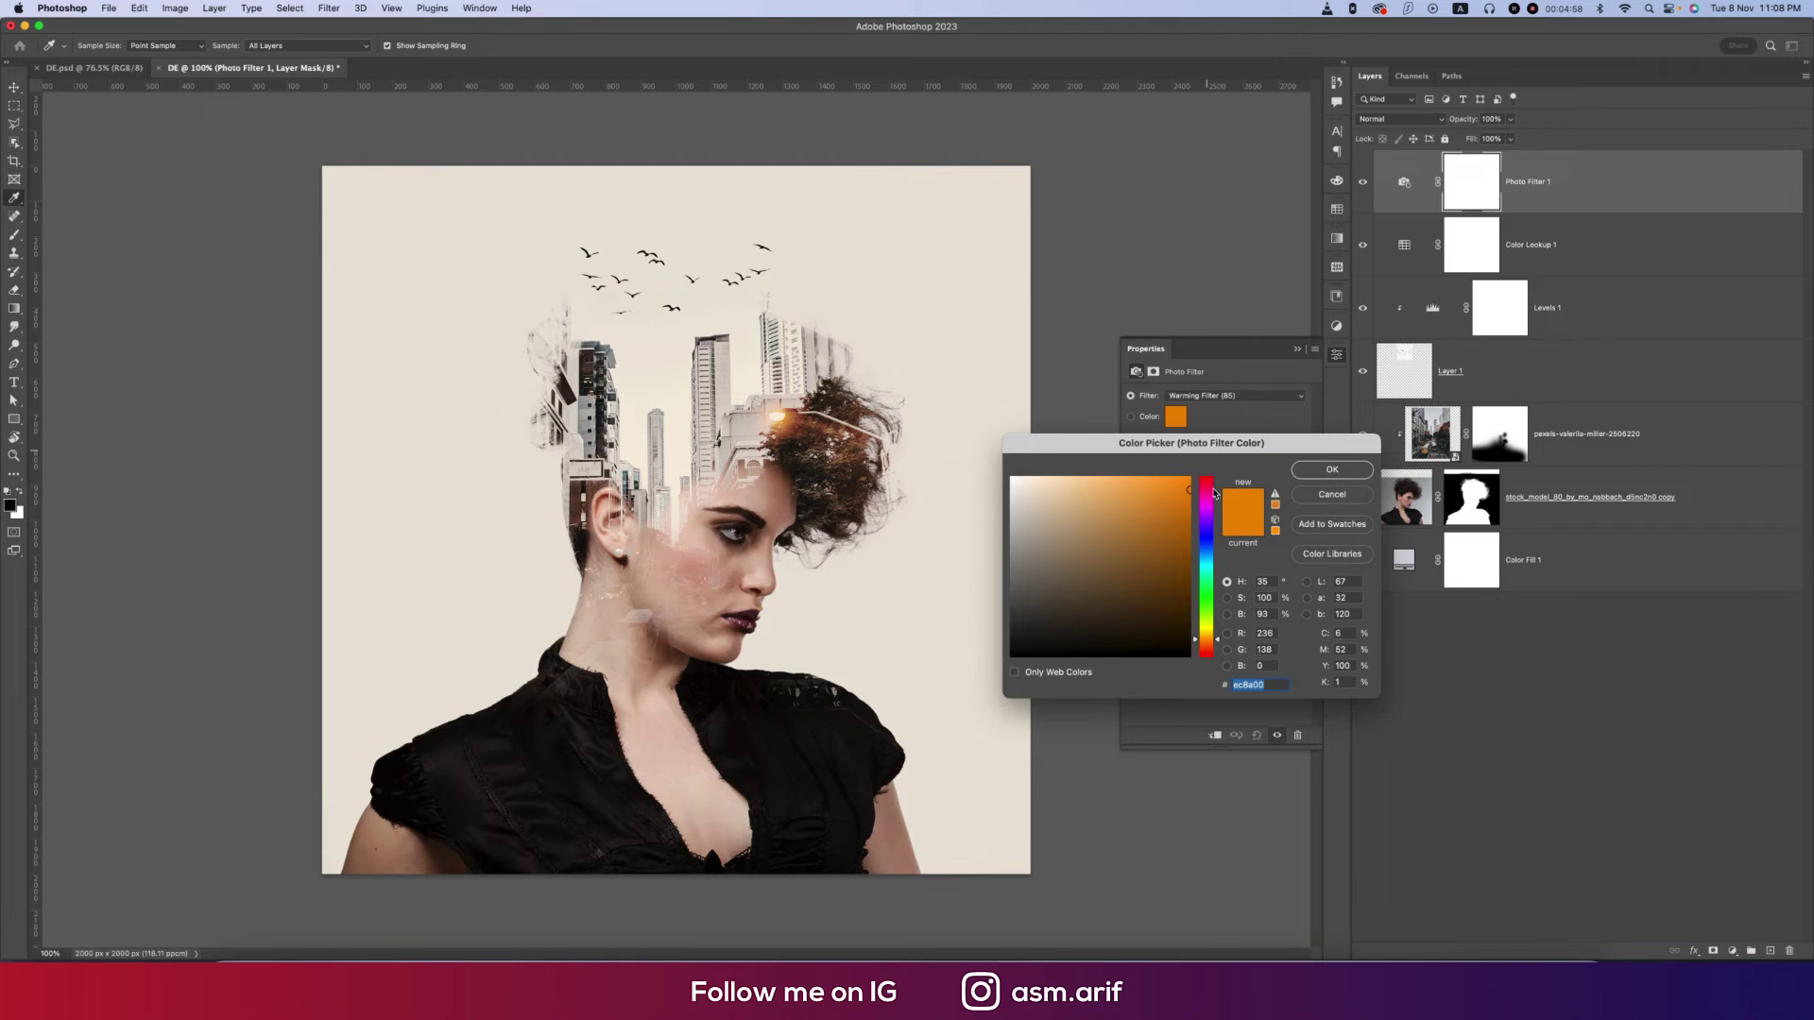
left_click_drag(1206, 494, 1208, 635)
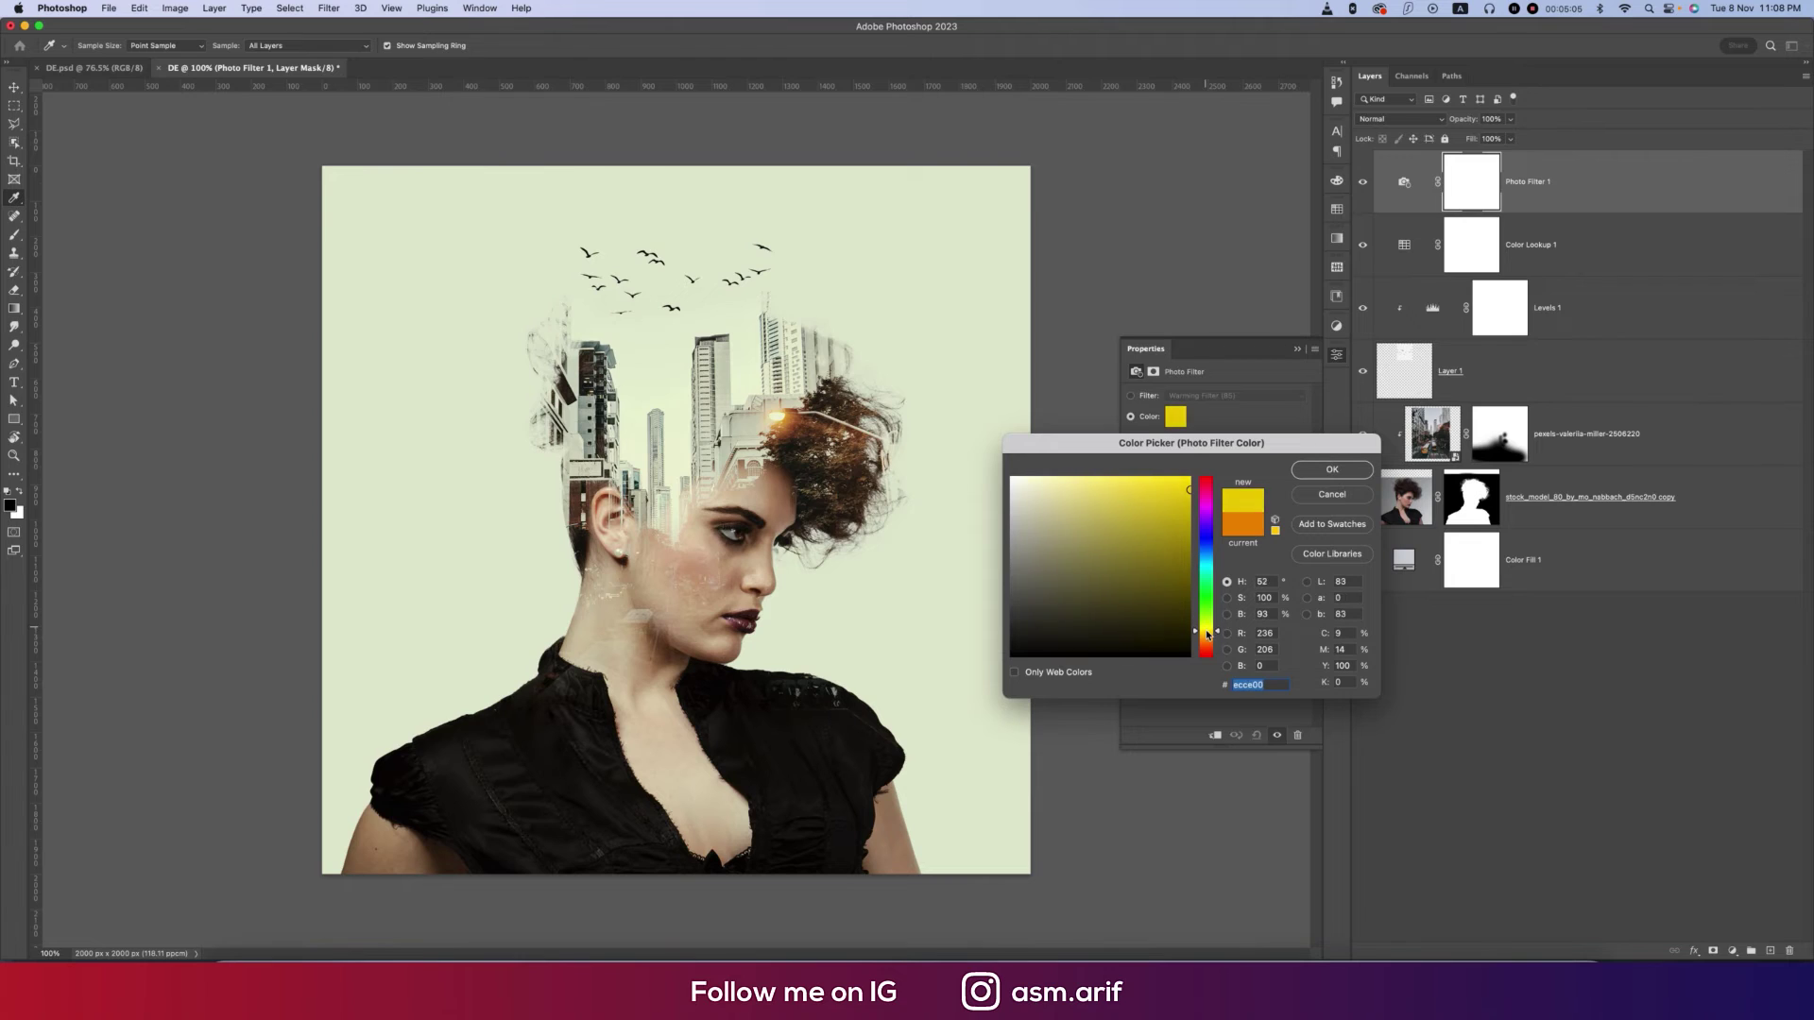
left_click(1325, 480)
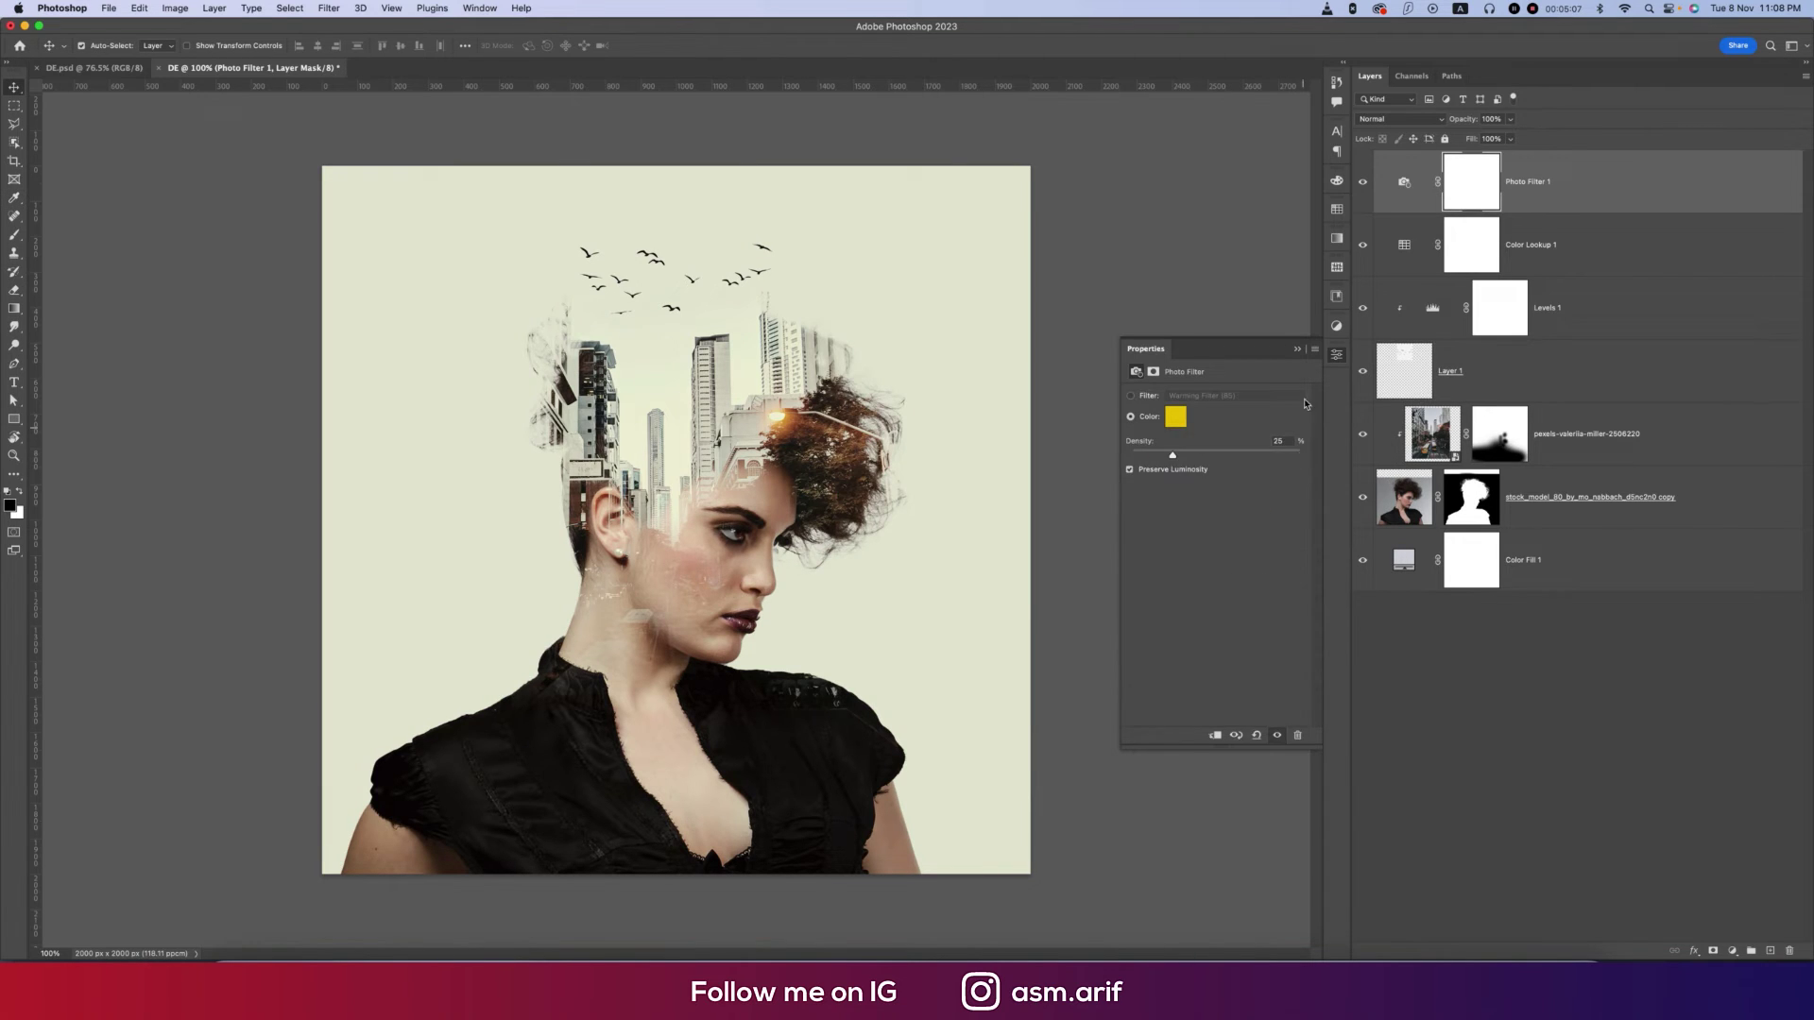
- Add a Levels adjustment with midtones 0.88 and whites 248 to brighten slightly
left_click(1733, 949)
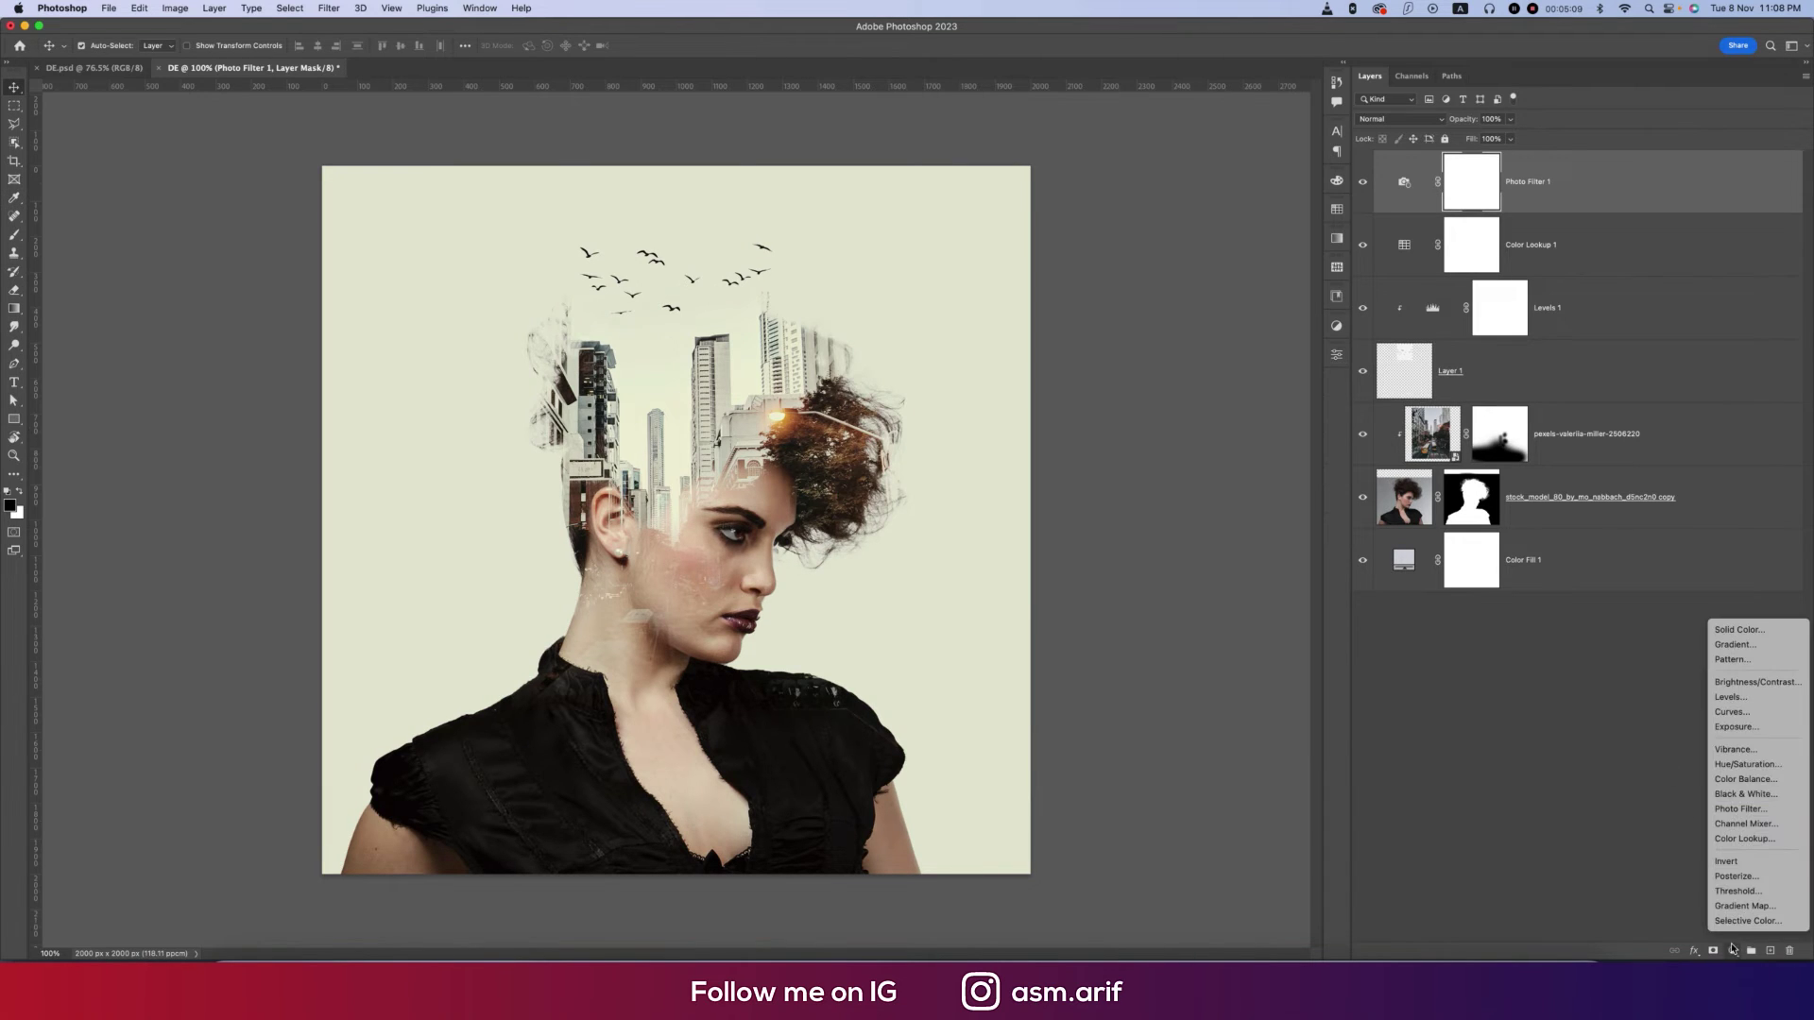
left_click(1730, 698)
left_click_drag(1229, 502, 1300, 502)
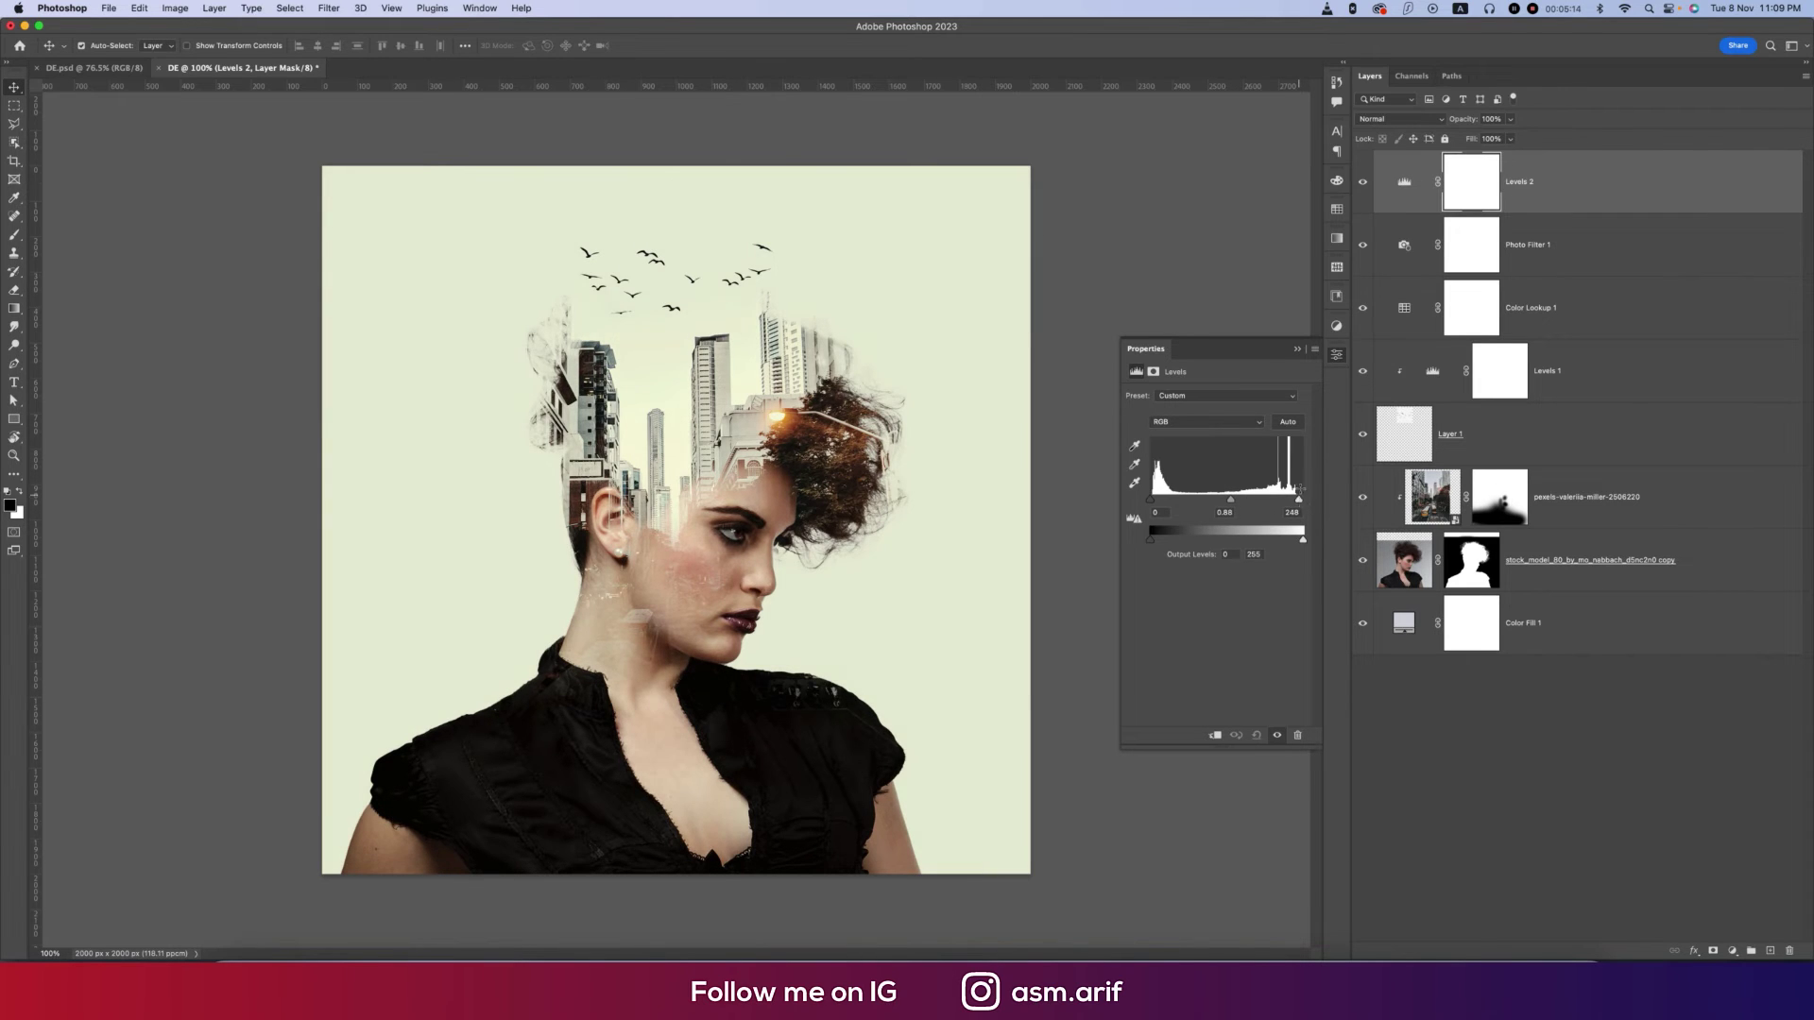
left_click(1140, 480)
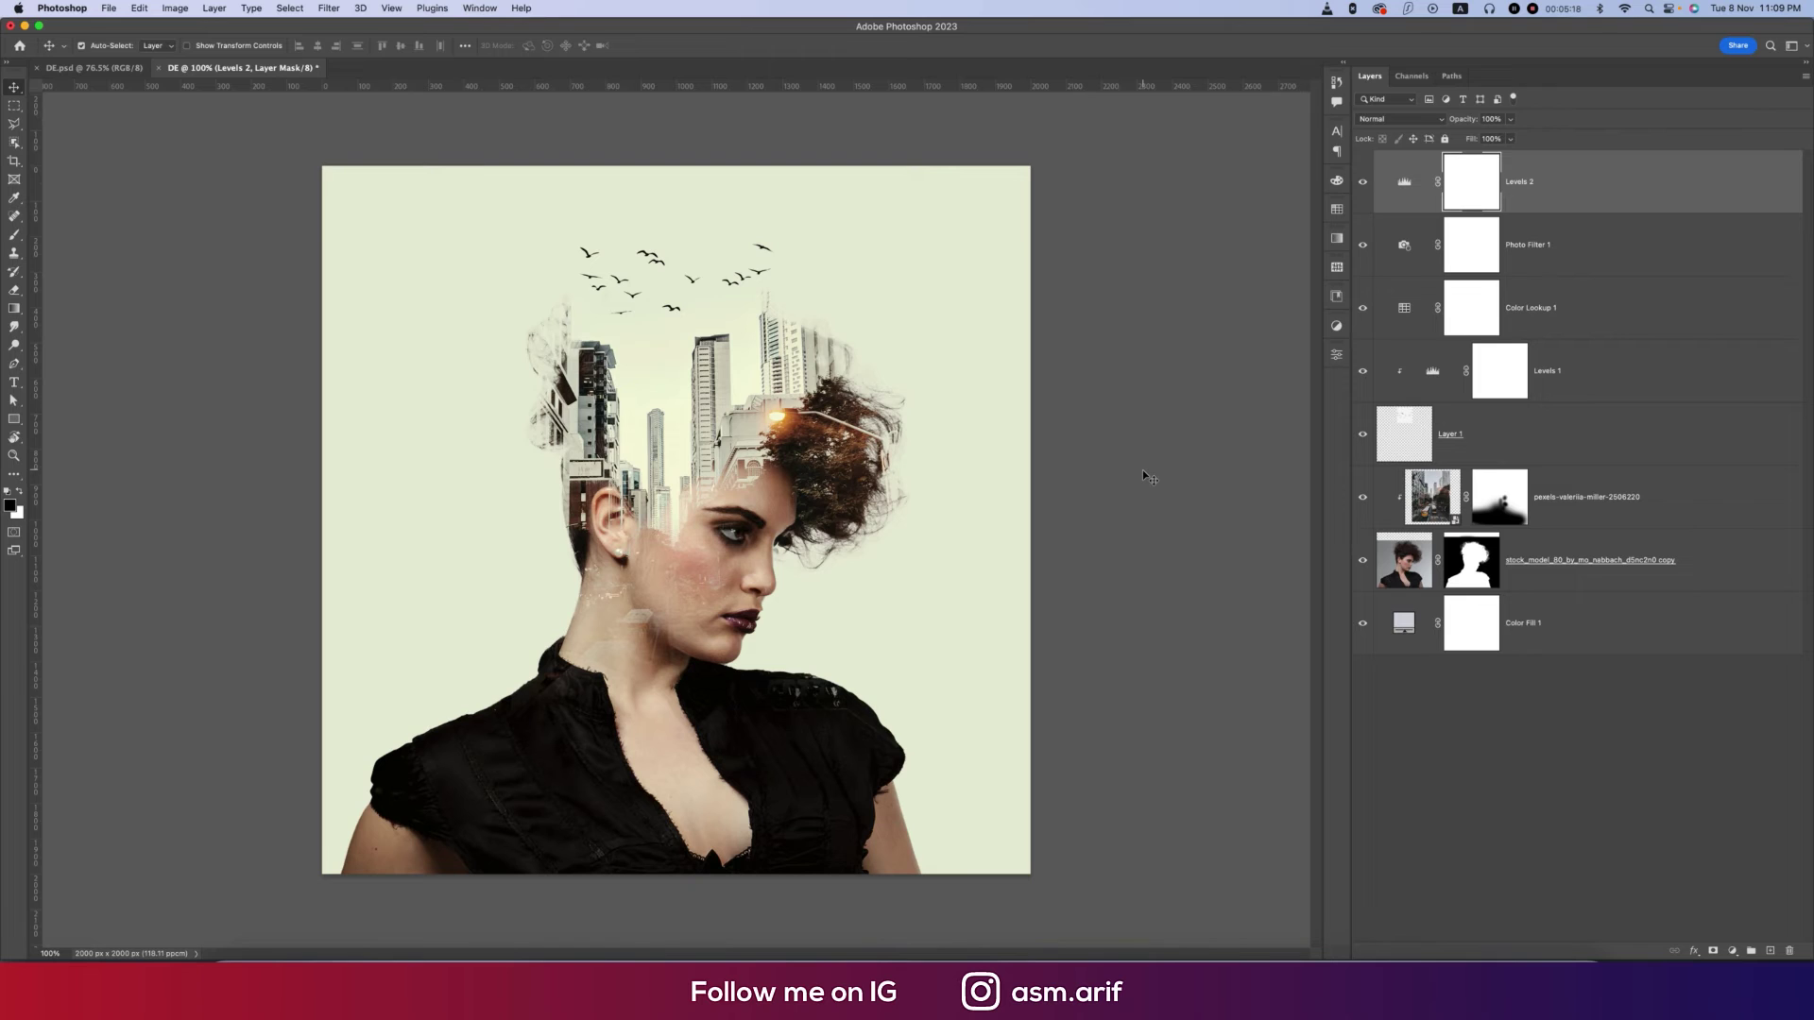
- Save the composite as DE2.psd in TUTORIAL ENG 2021 > DE EFFECTS 14-11-22, then return Home
key("super+shift+s")
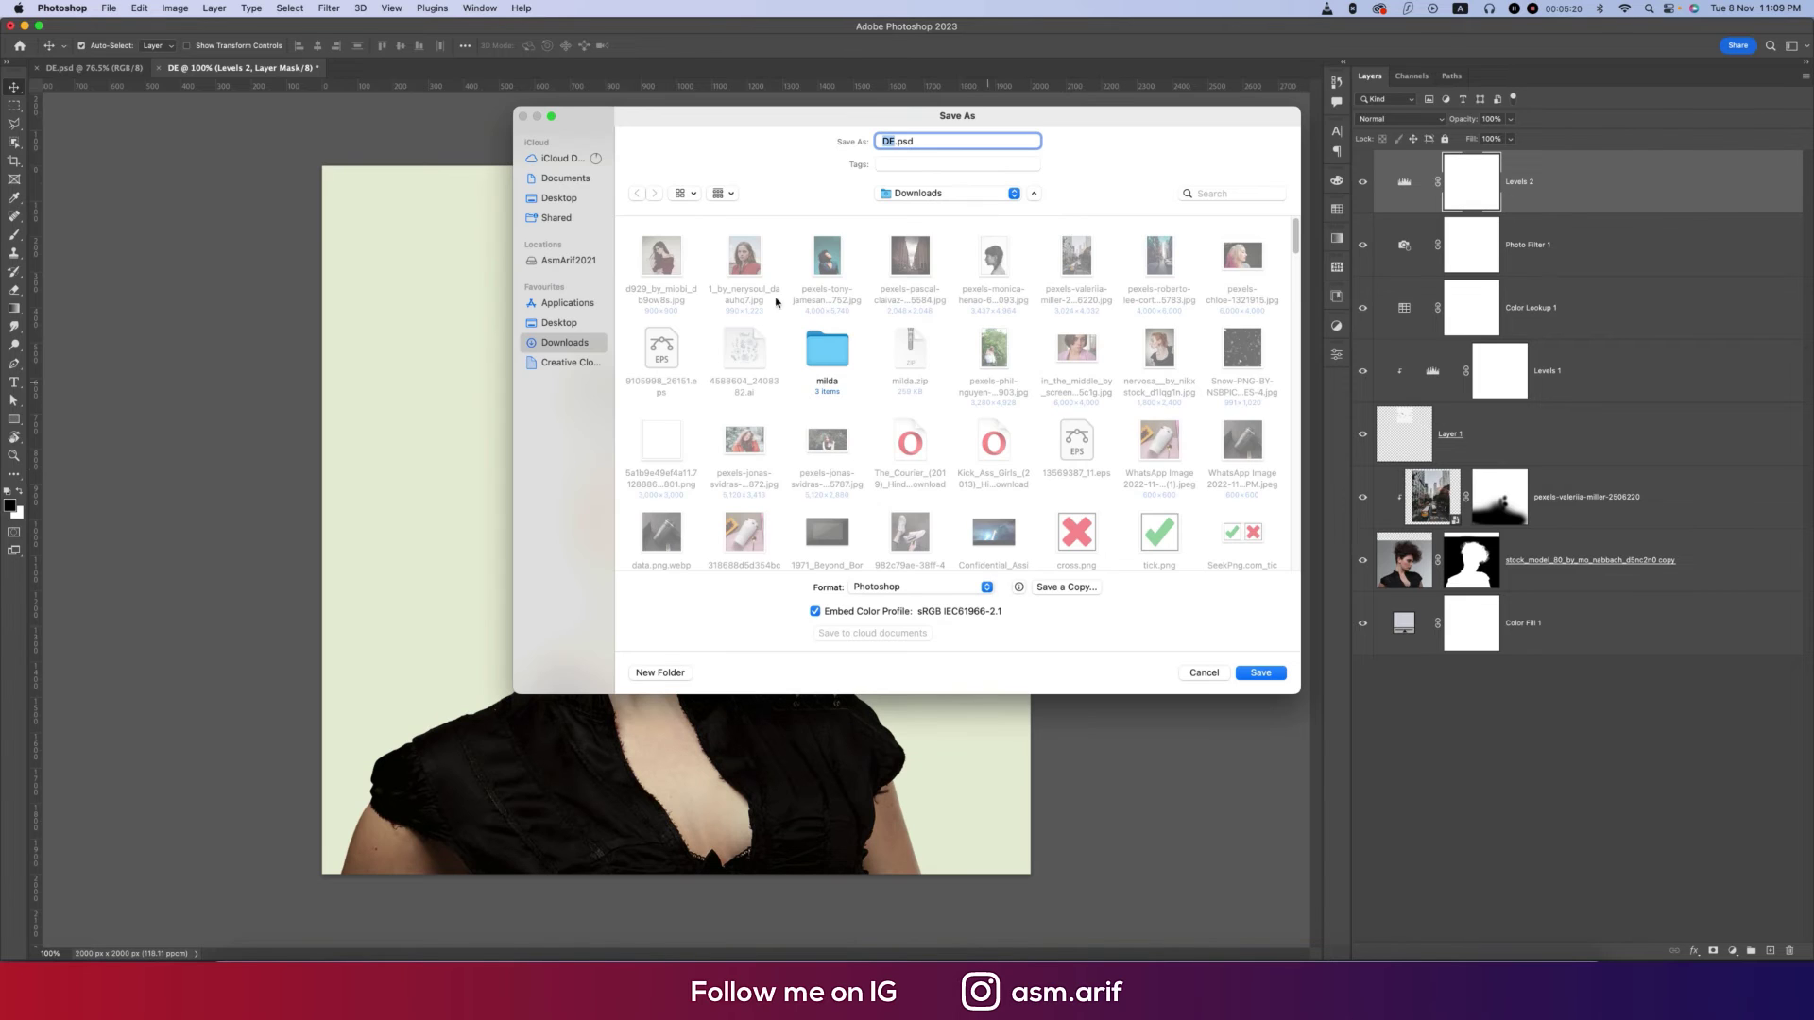
double_click(655, 255)
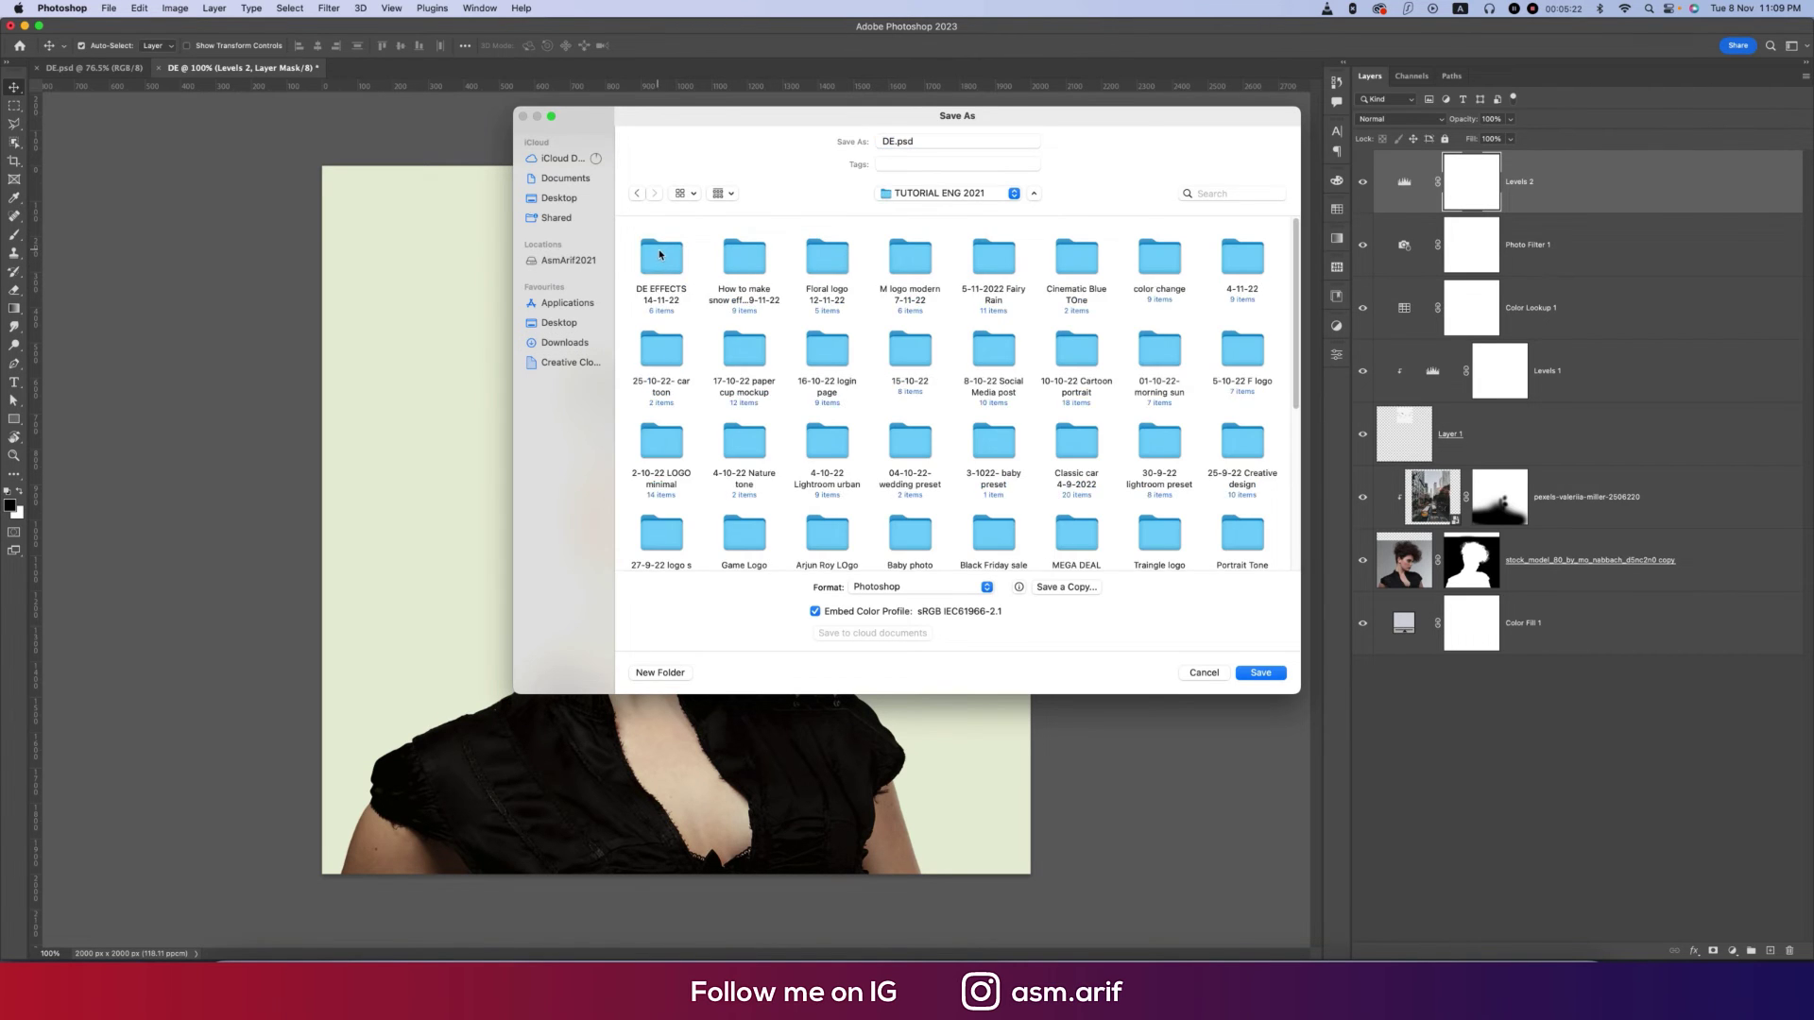
double_click(815, 255)
left_click(895, 141)
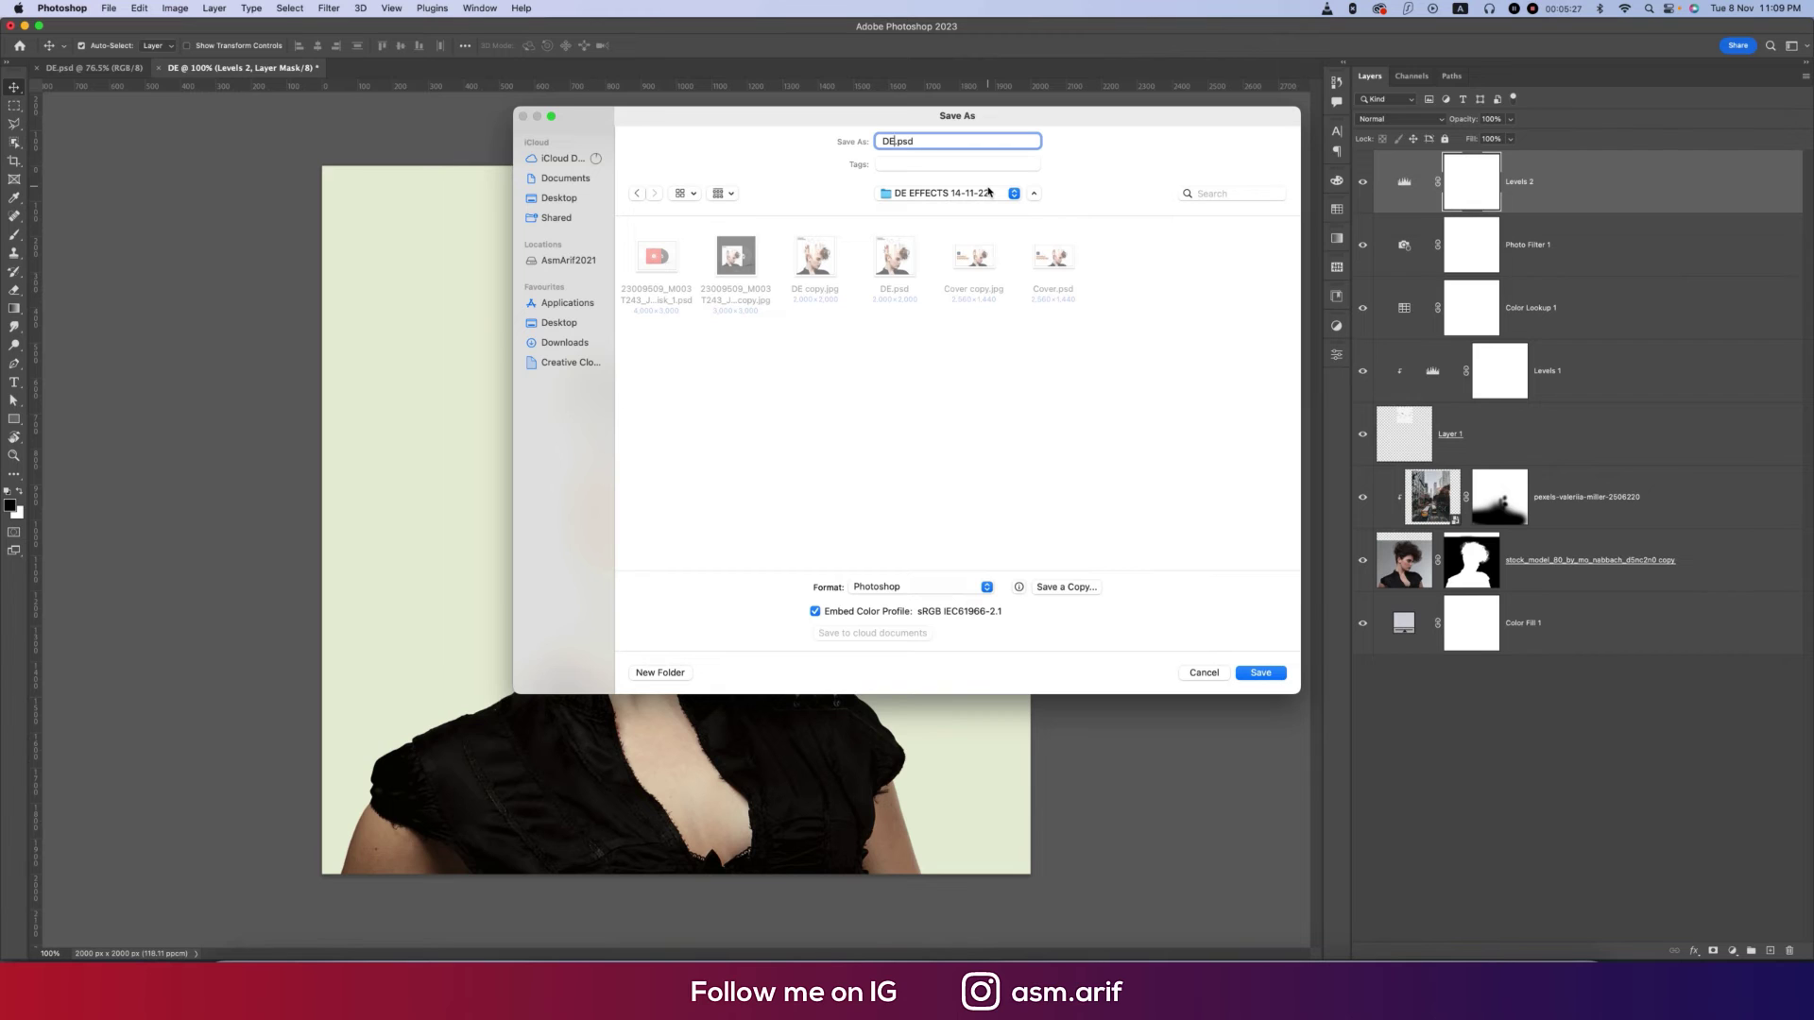
type("2")
left_click(1252, 675)
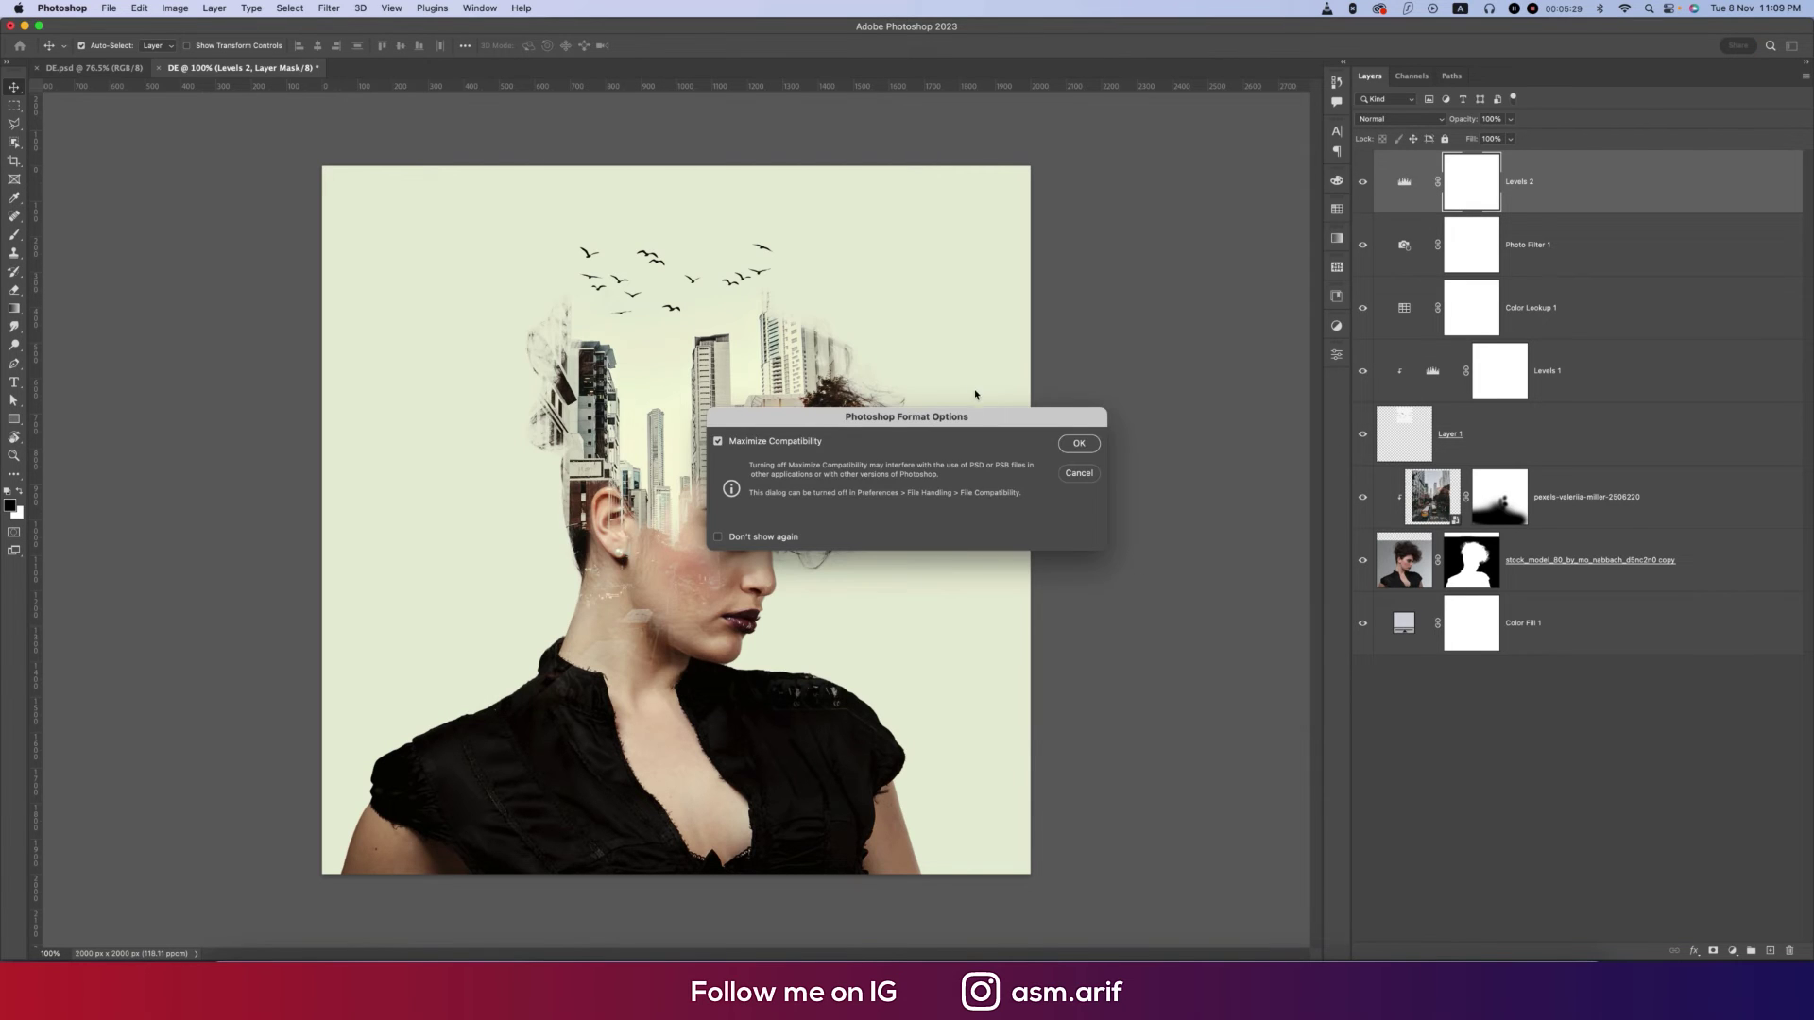
left_click(1088, 442)
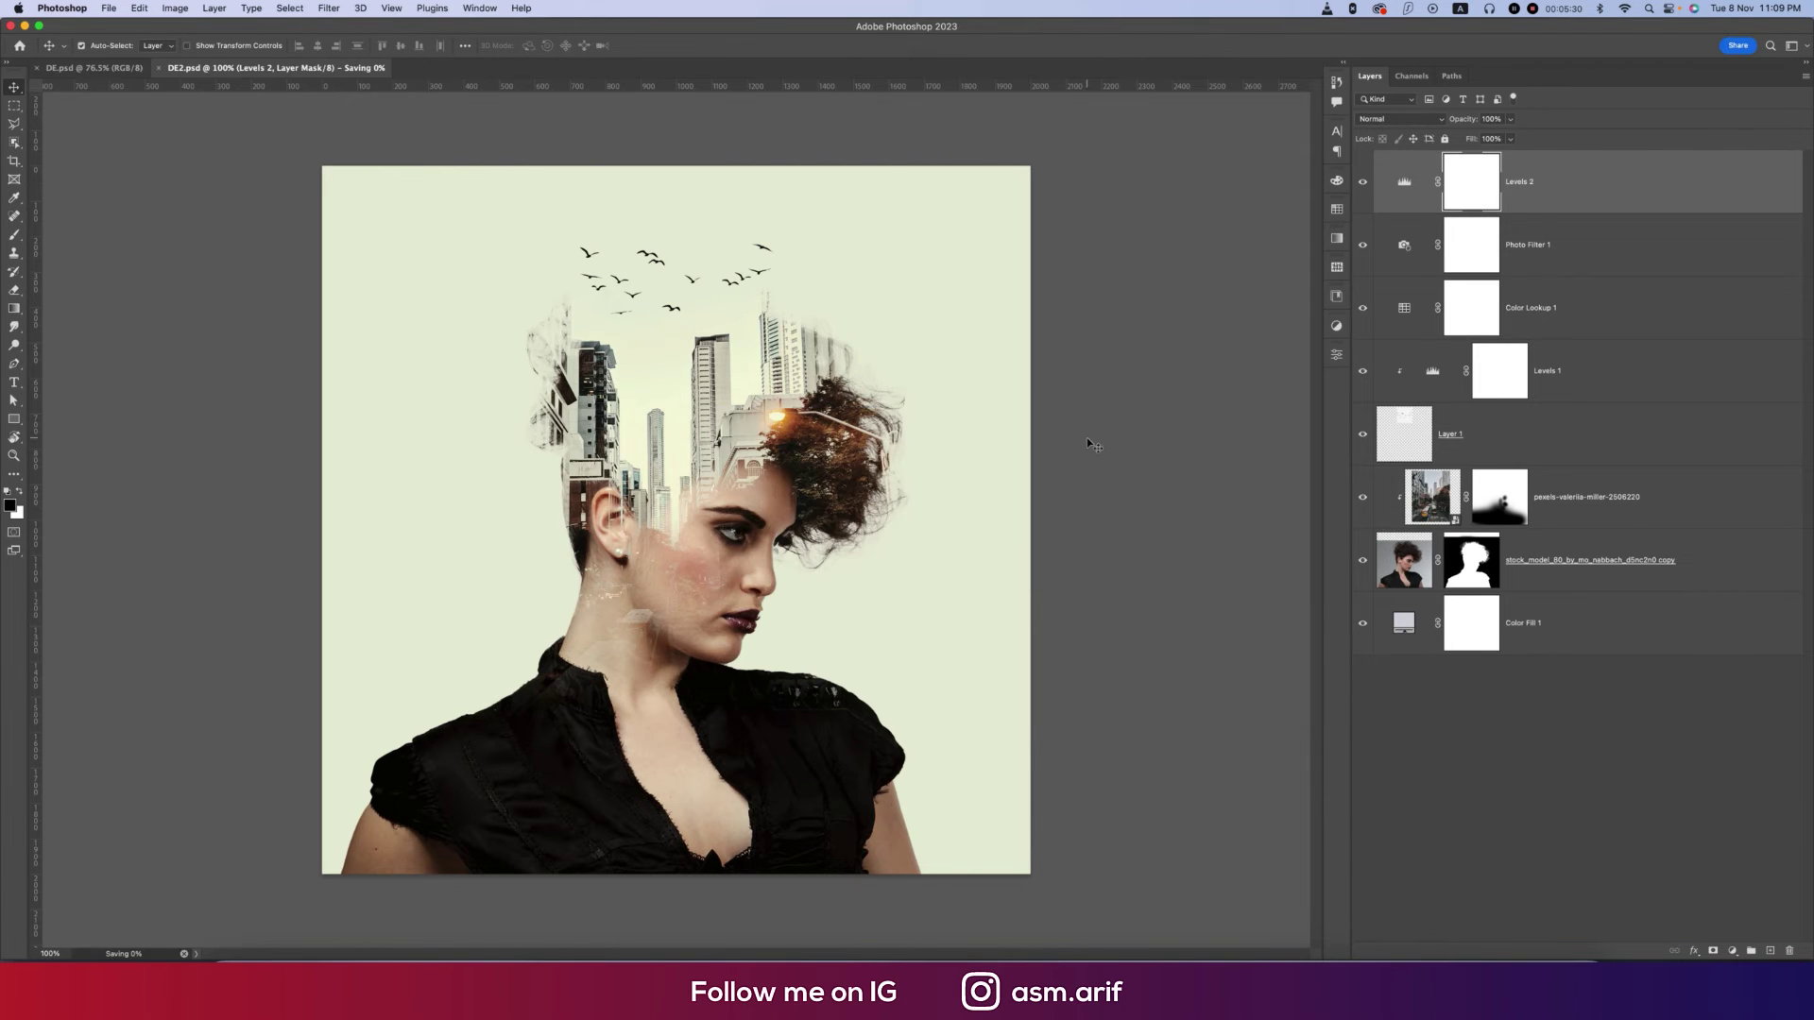
left_click(19, 45)
- Open the vinyl record mockup and enter the Box (Front) sleeve design smart object
left_click(703, 253)
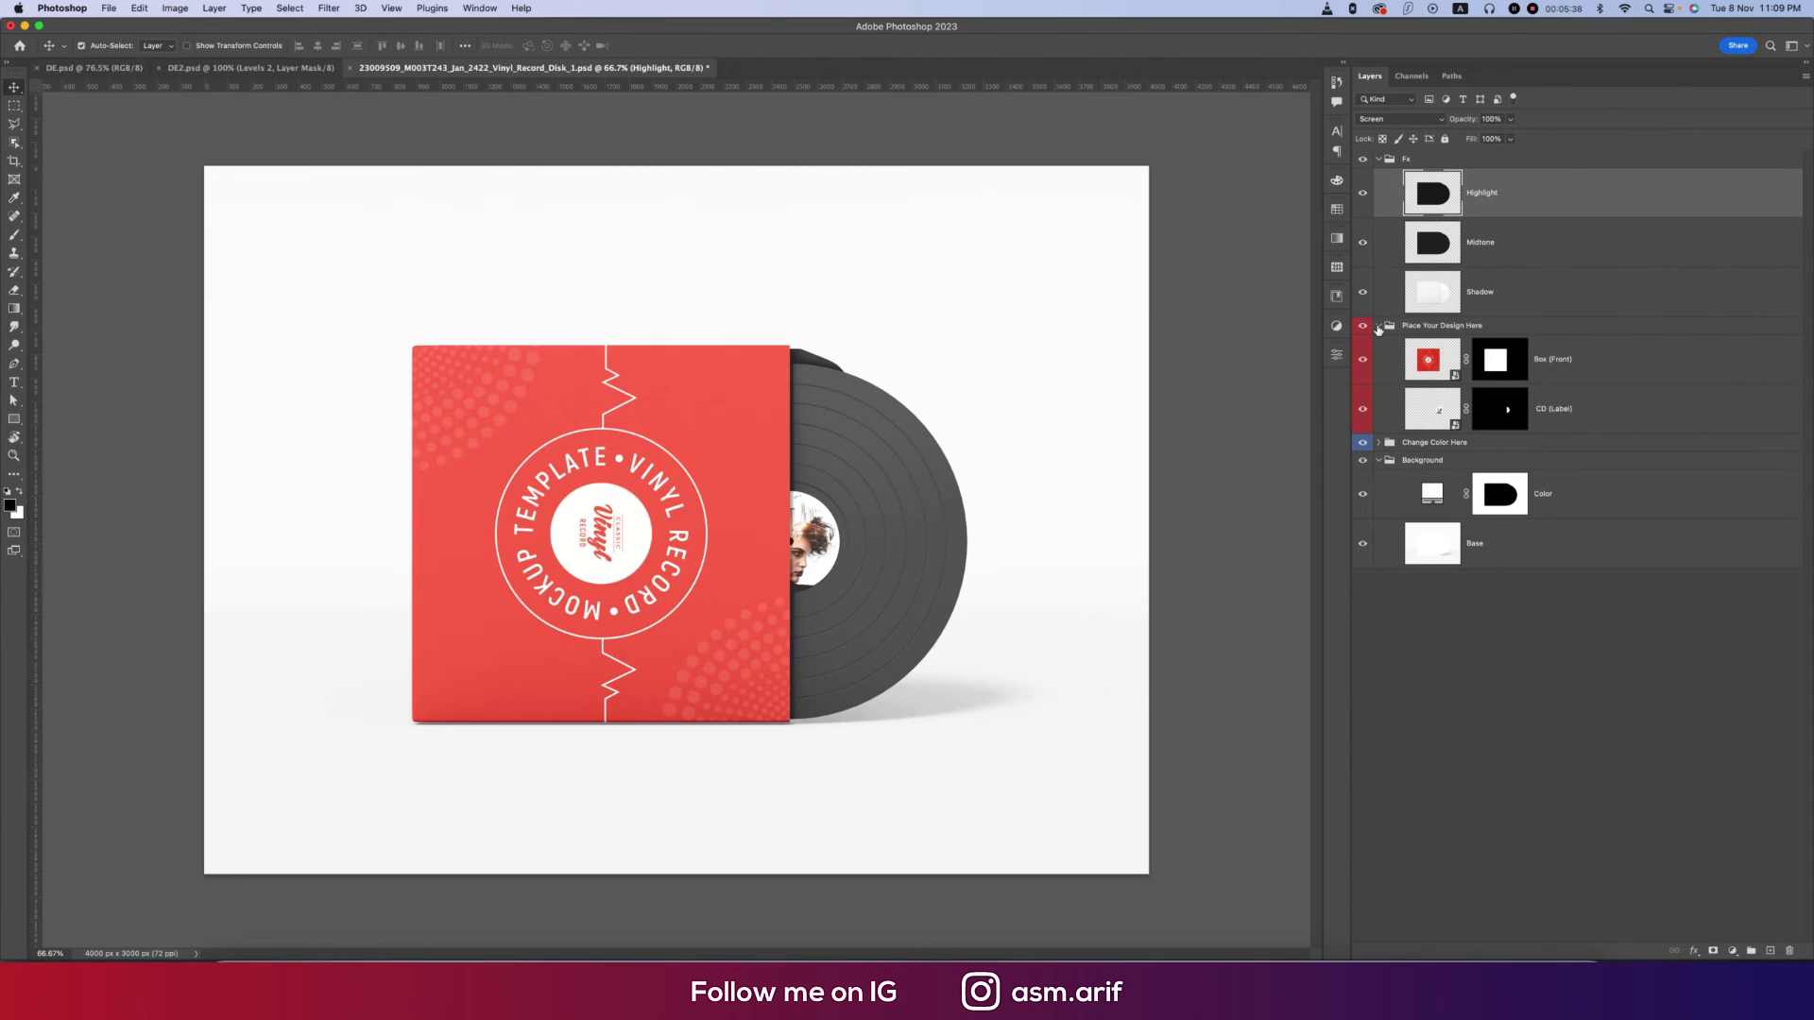
left_click(1379, 326)
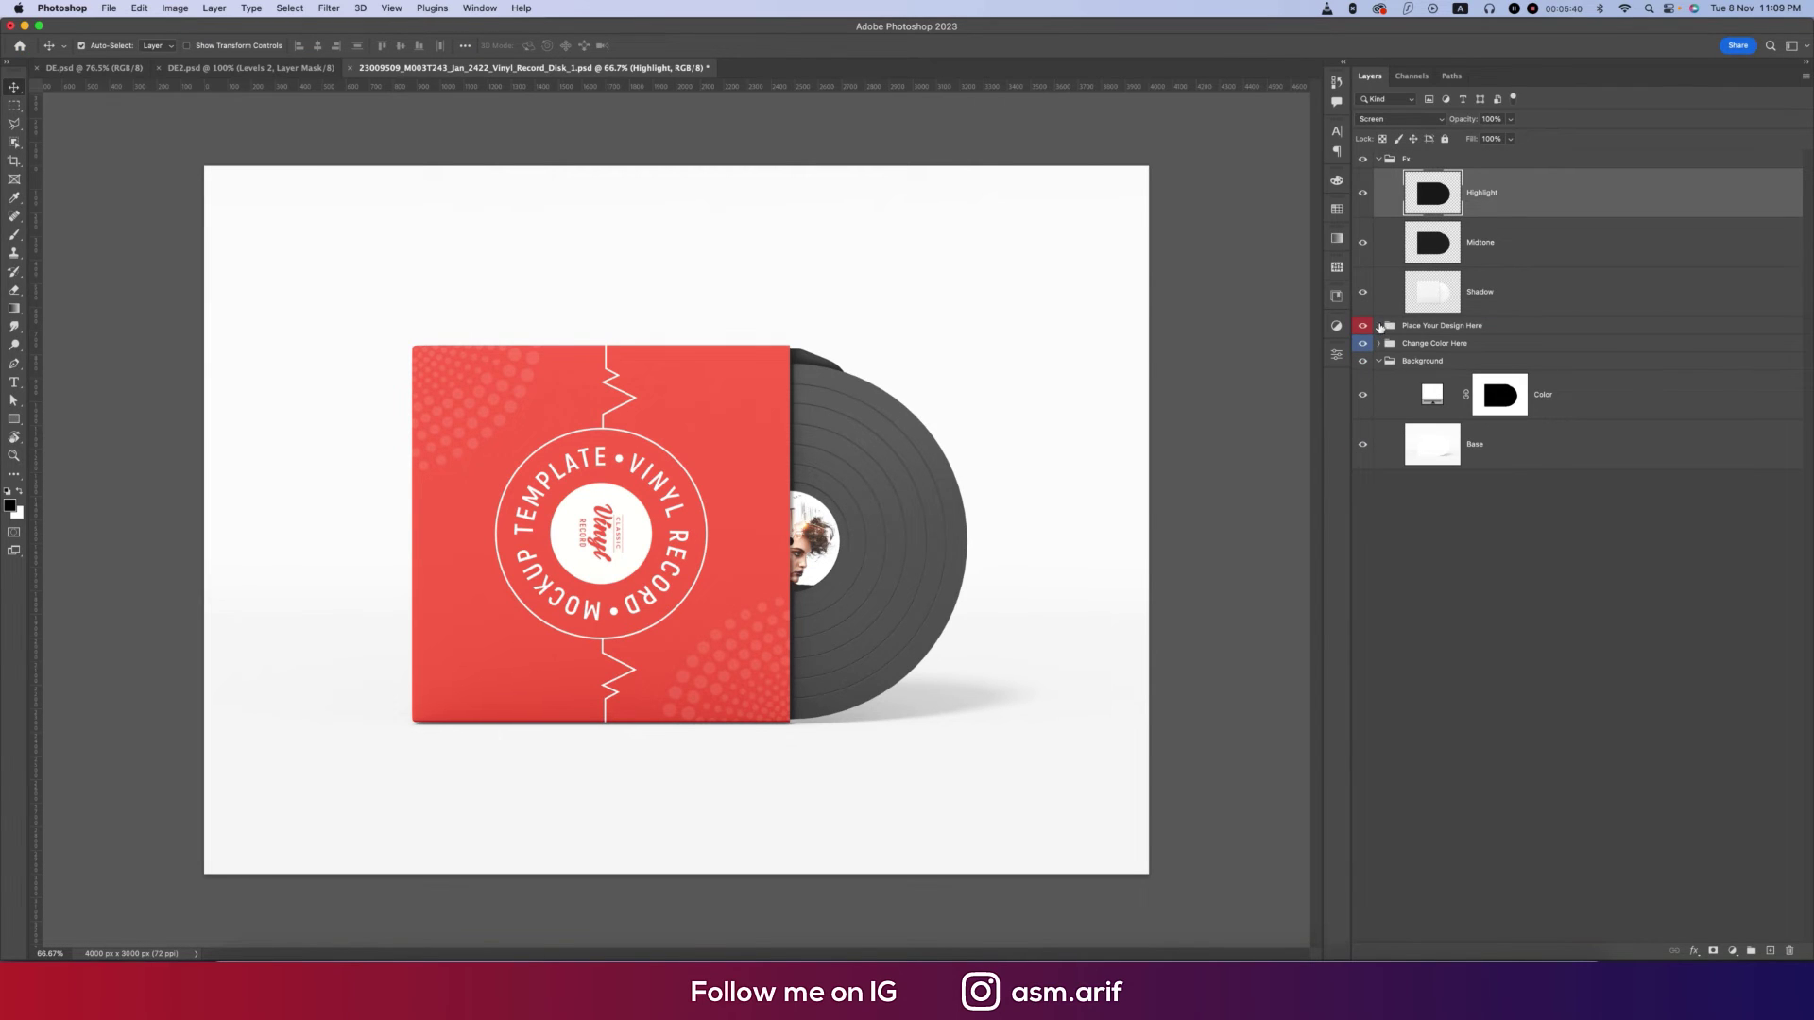
left_click(1379, 326)
double_click(1460, 380)
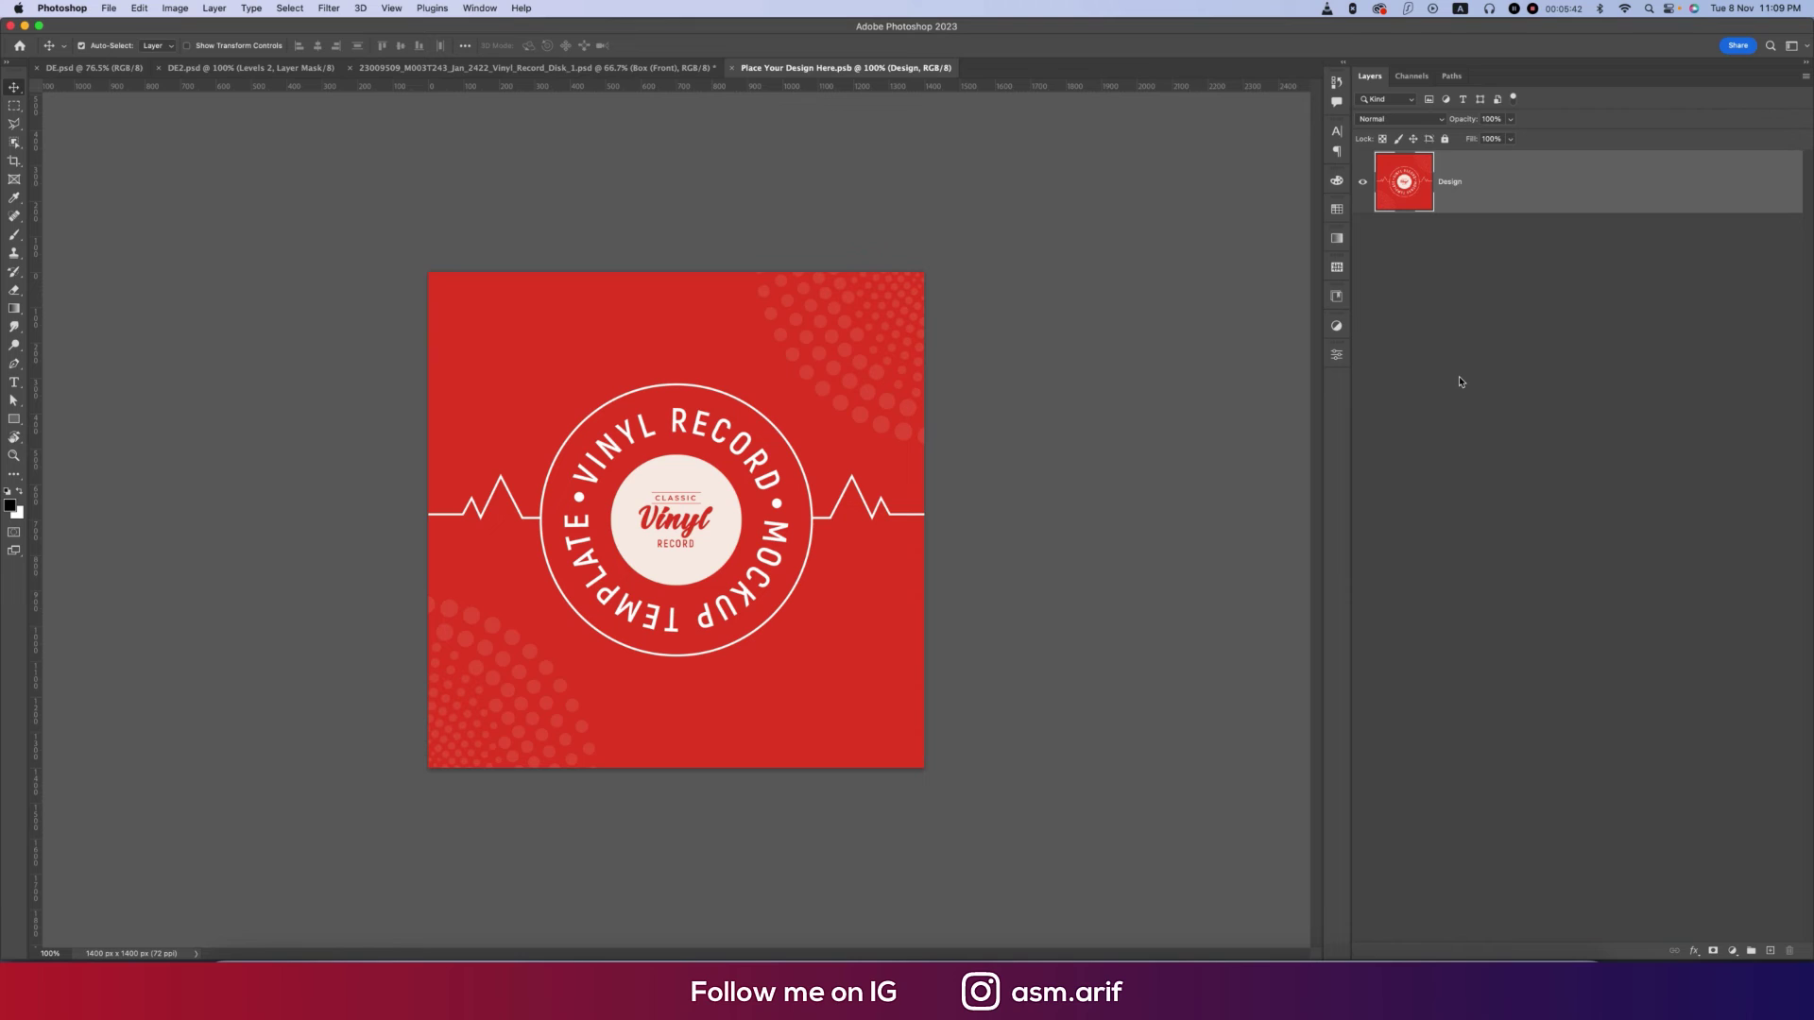
- Place DE2.psd as an embedded image and scale it to fill the sleeve
left_click(109, 9)
left_click(149, 281)
key("Escape")
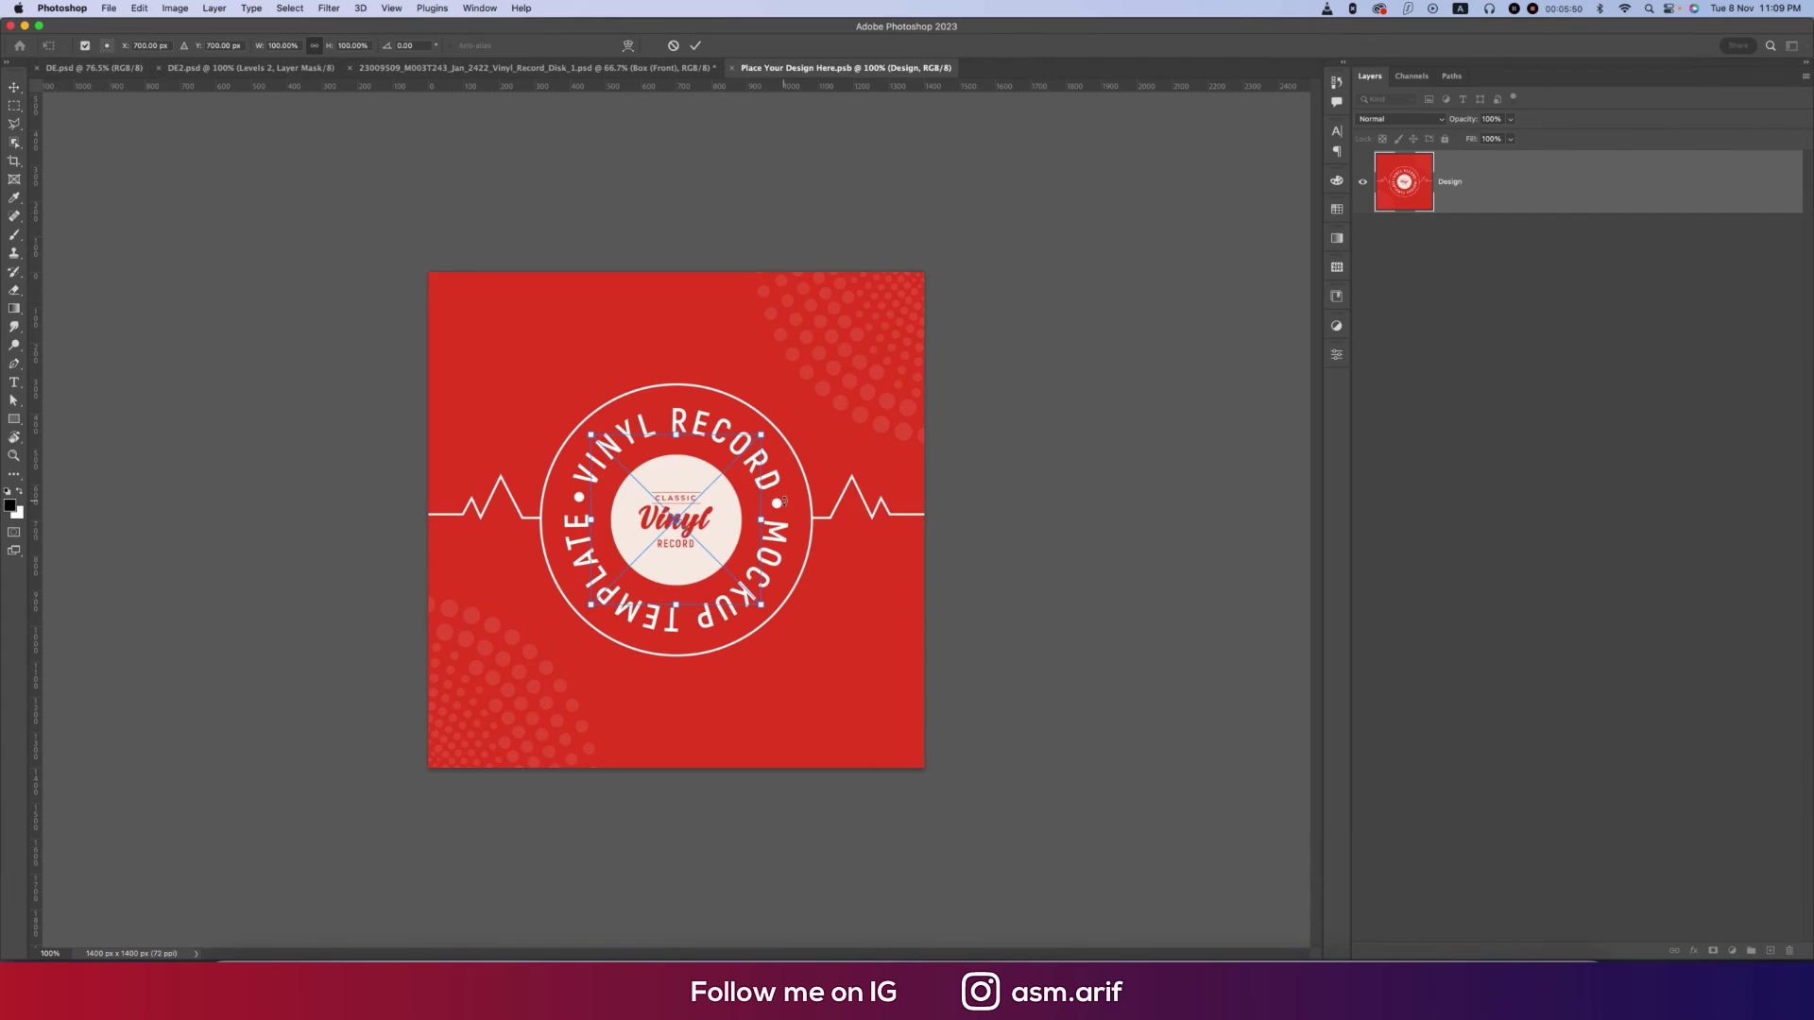
left_click_drag(769, 518, 929, 544)
key("Return")
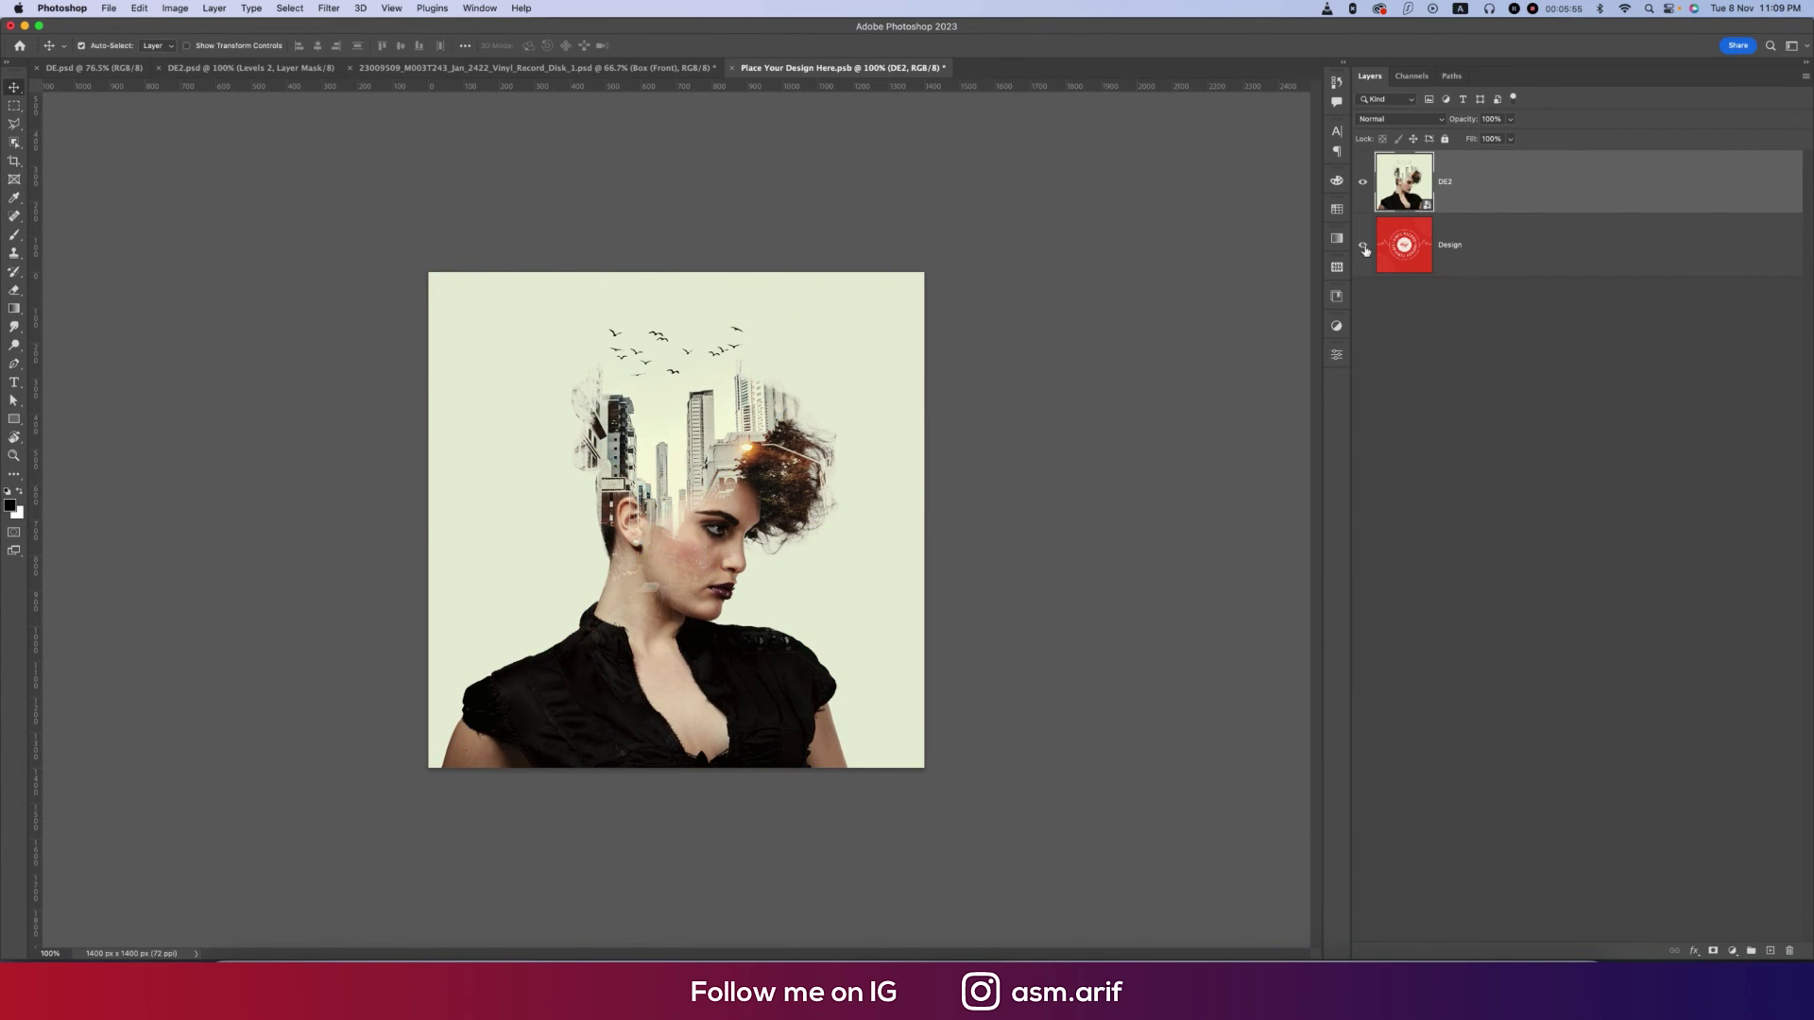
- Rotate DE2 by -90°, save the sleeve design, and return to the mockup
key("ctrl+t")
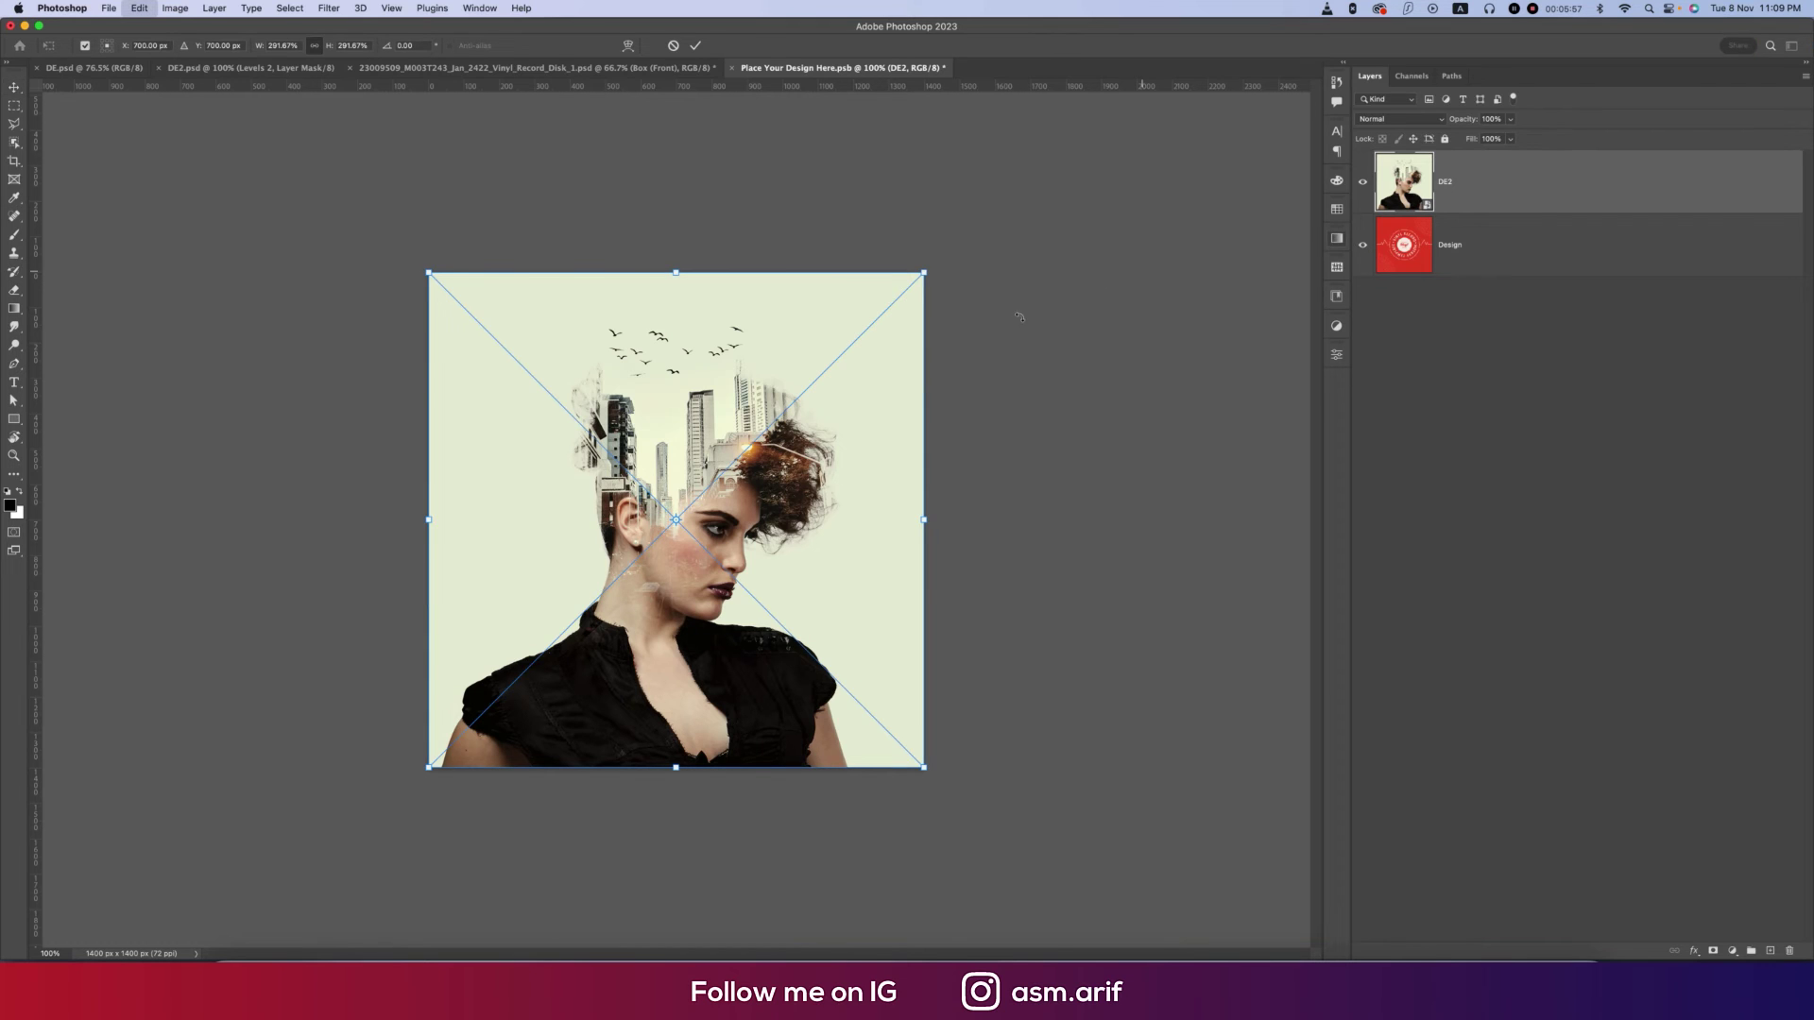
left_click_drag(997, 439, 676, 257)
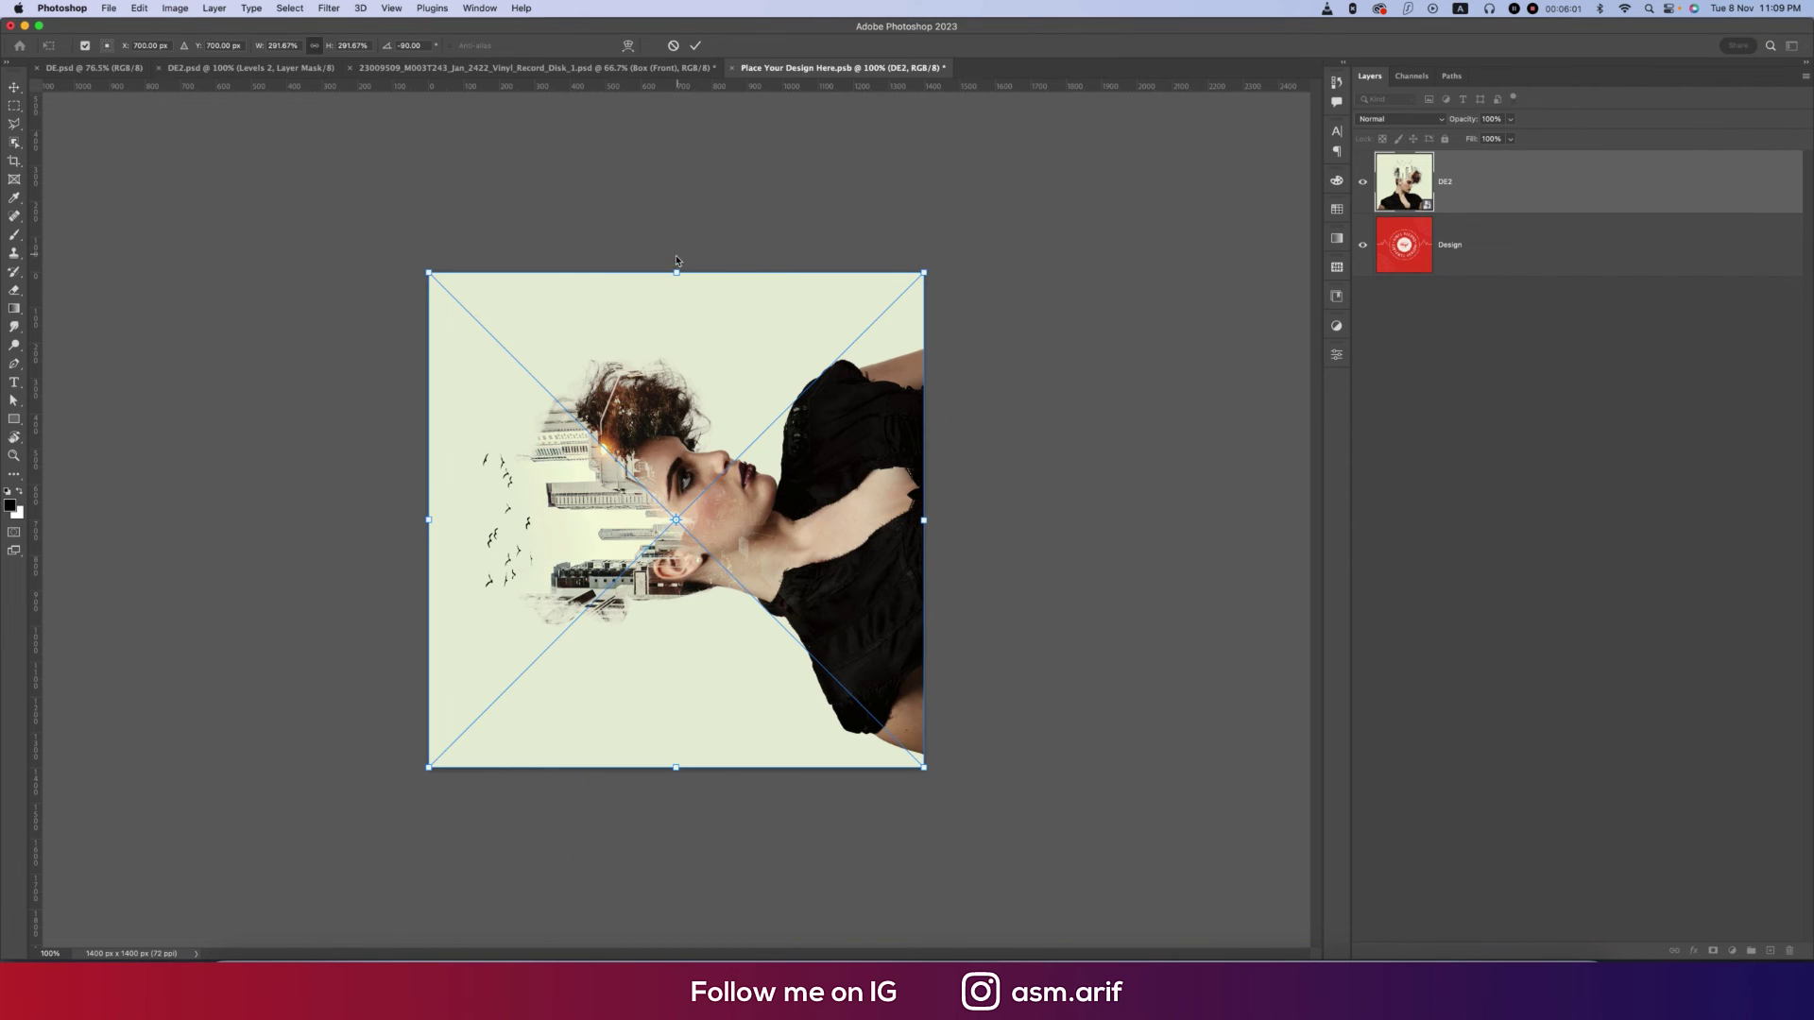
key("Return")
key("super+s")
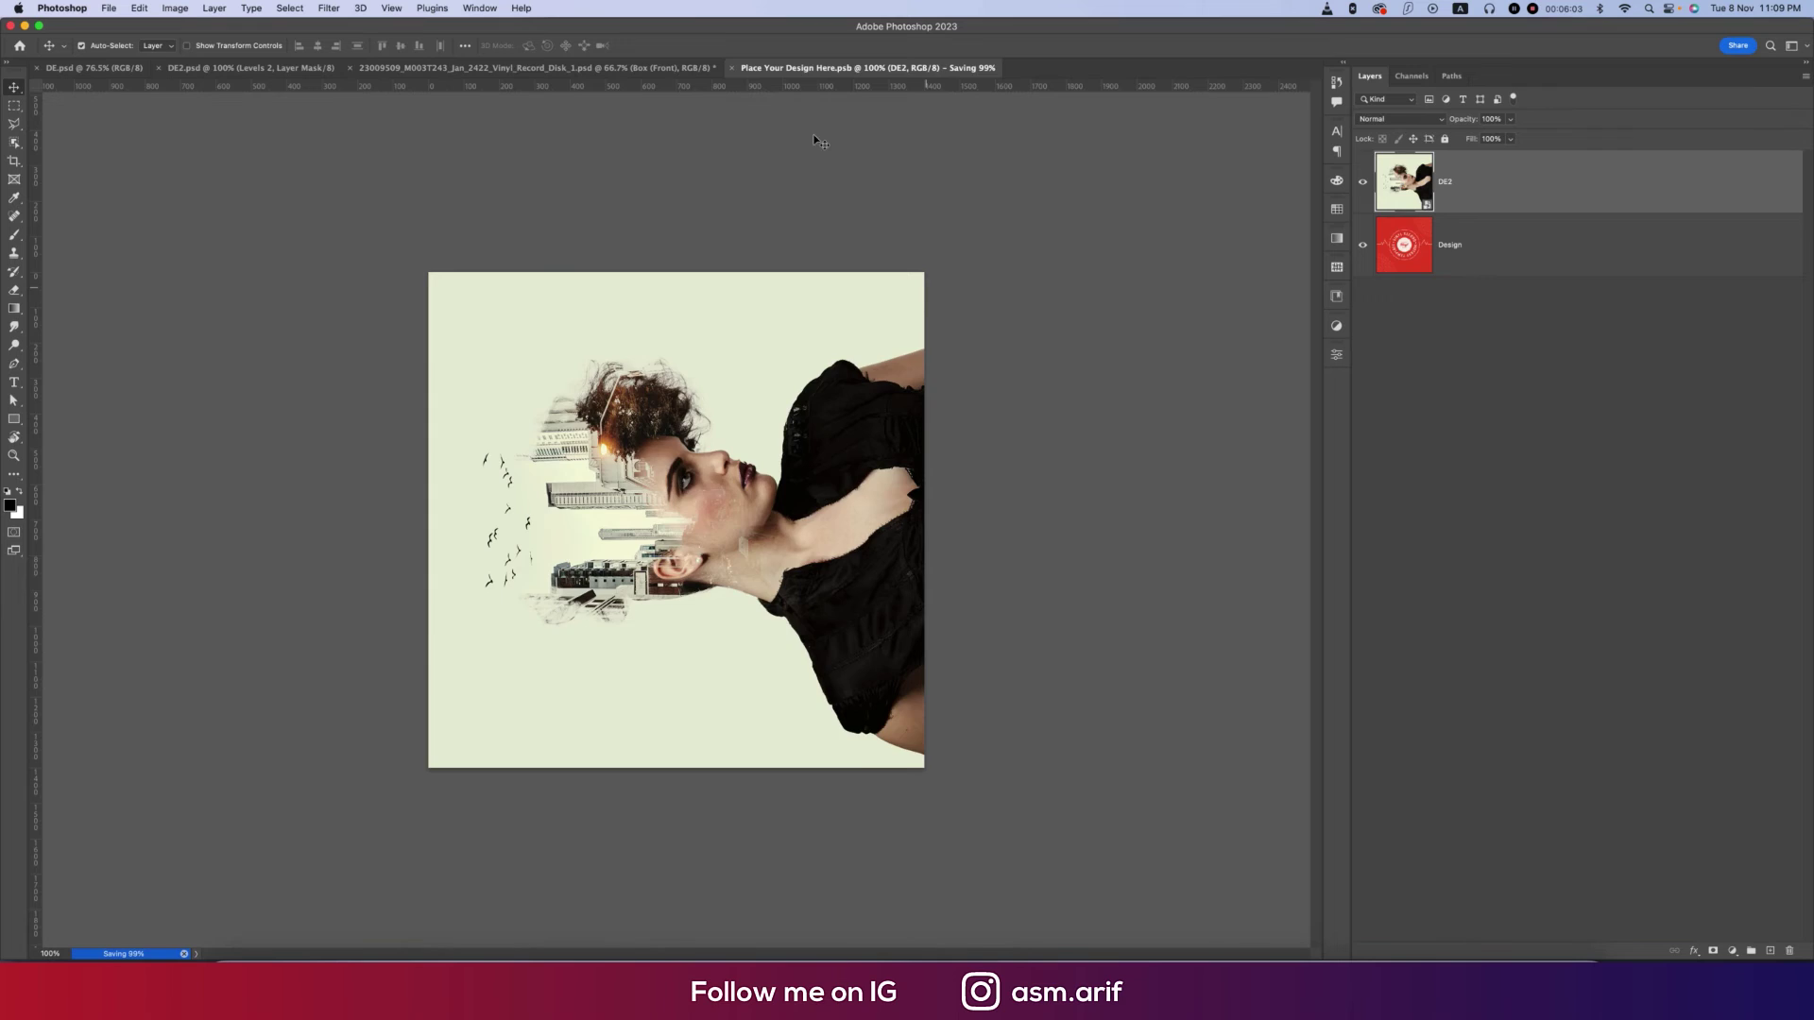
key("ctrl+shift+Tab")
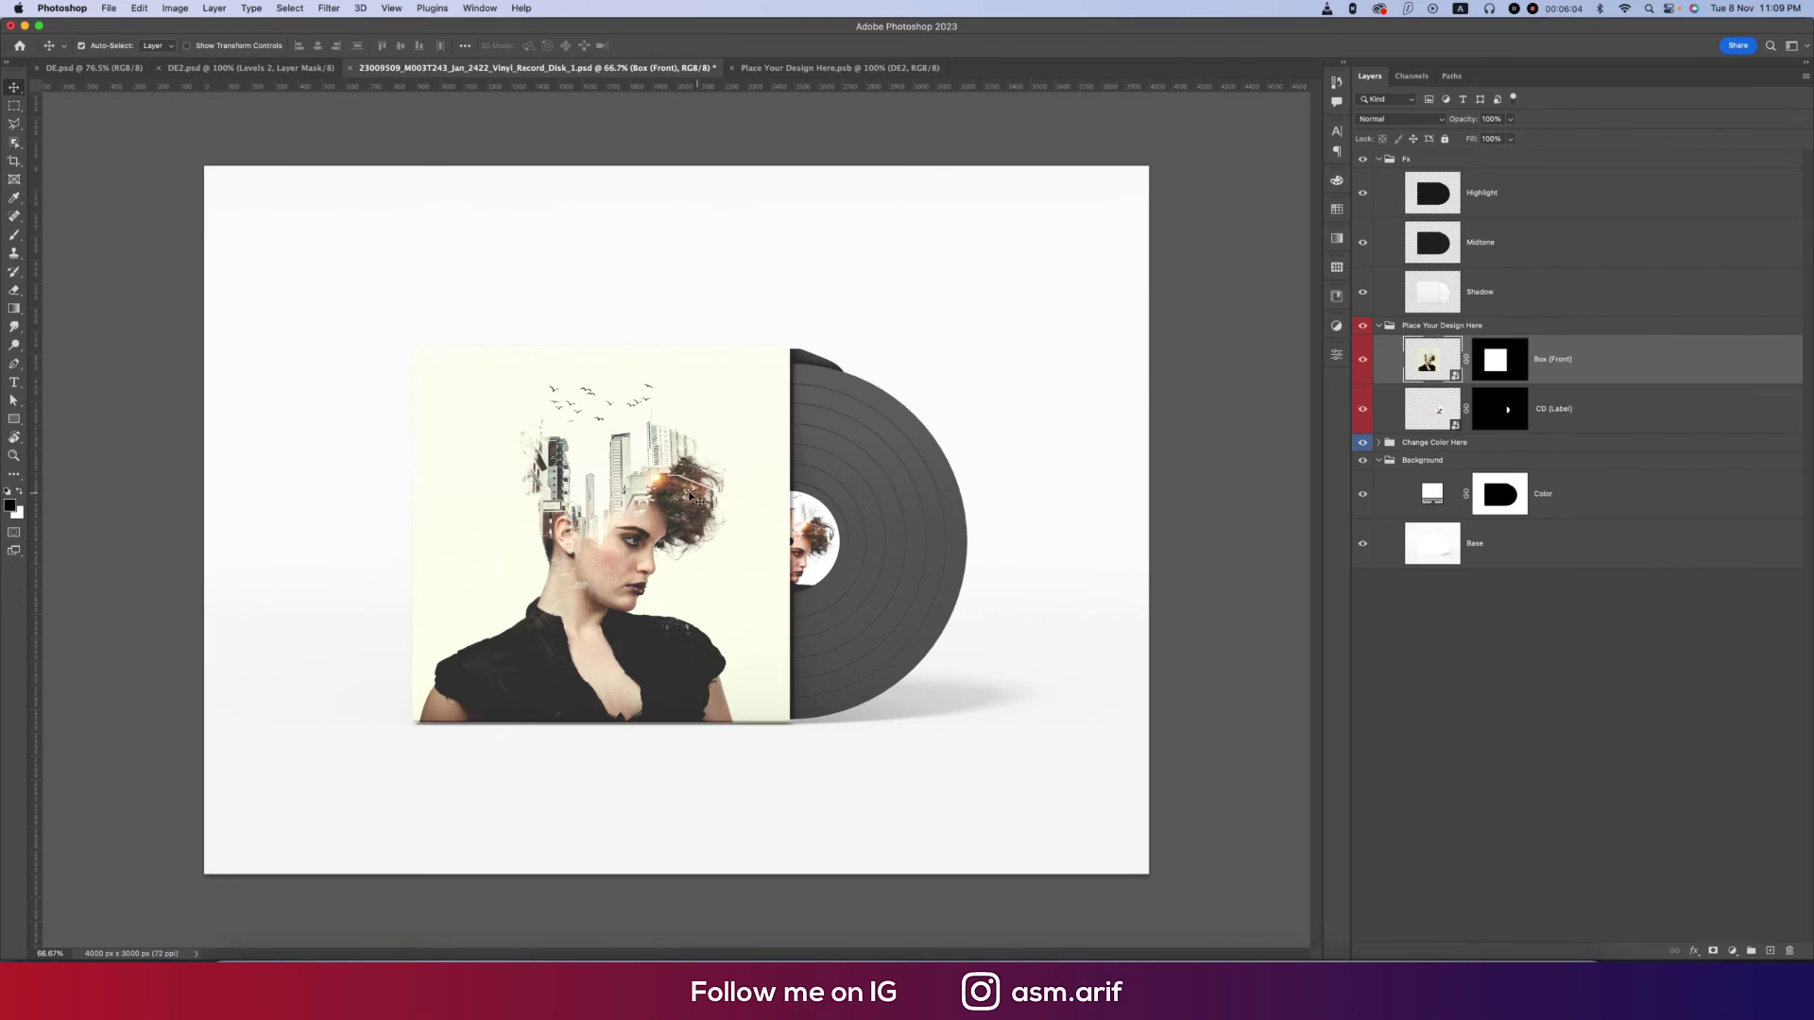
- Set the Color fill background to a dark grey sampled with the eyedropper
double_click(1431, 493)
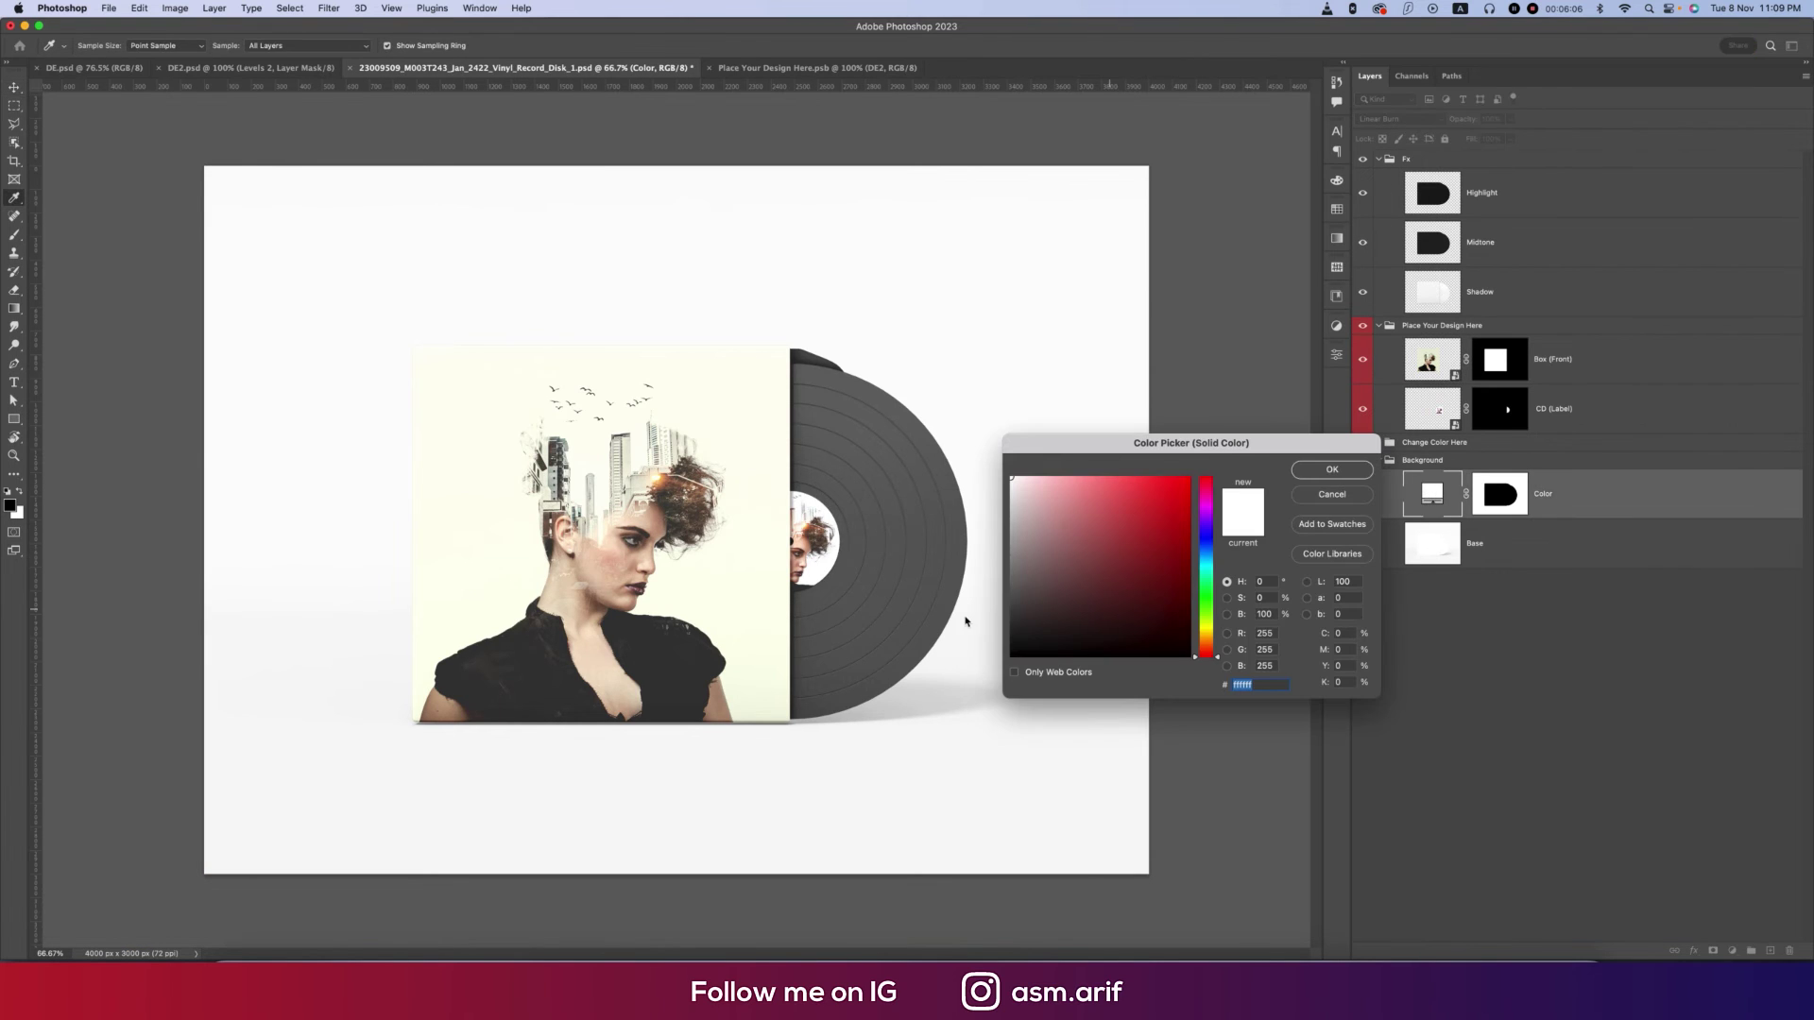
left_click(816, 359)
left_click(678, 693)
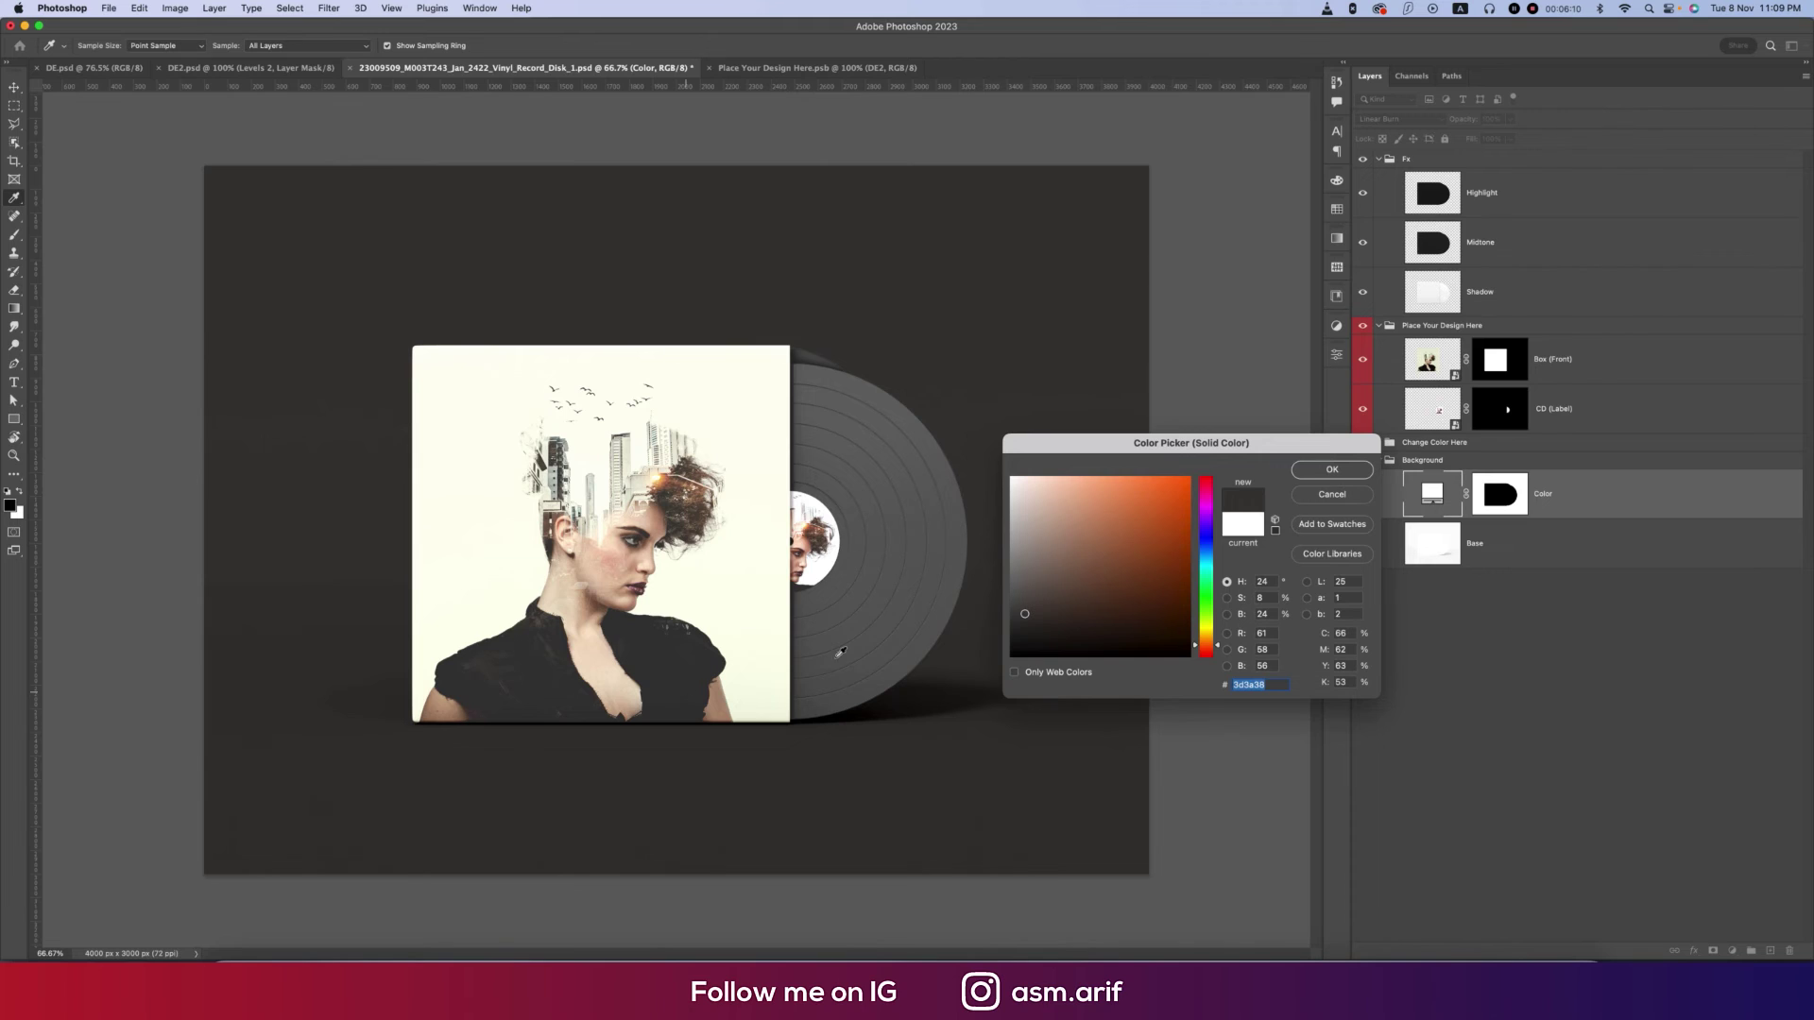
left_click(1328, 469)
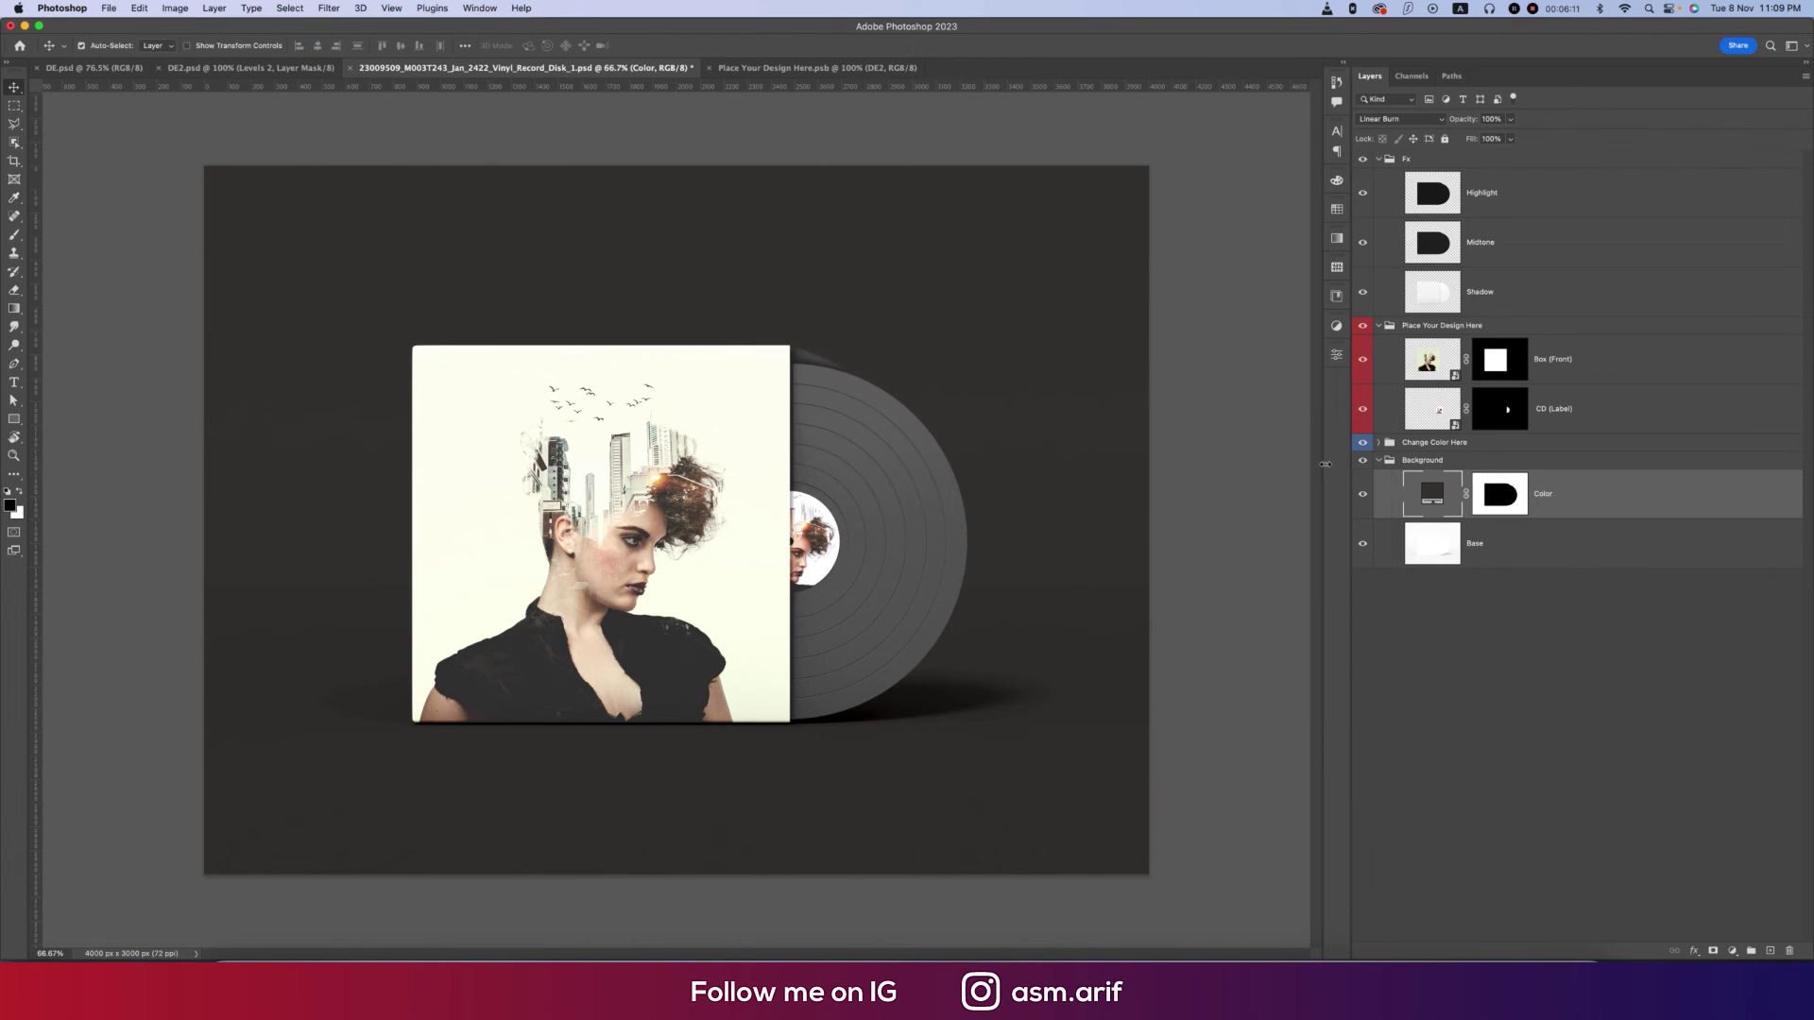
- Keep the Midtone lighting layer visible and hide the Highlight lighting layer
left_click(1363, 242)
left_click(1363, 242)
left_click(1362, 192)
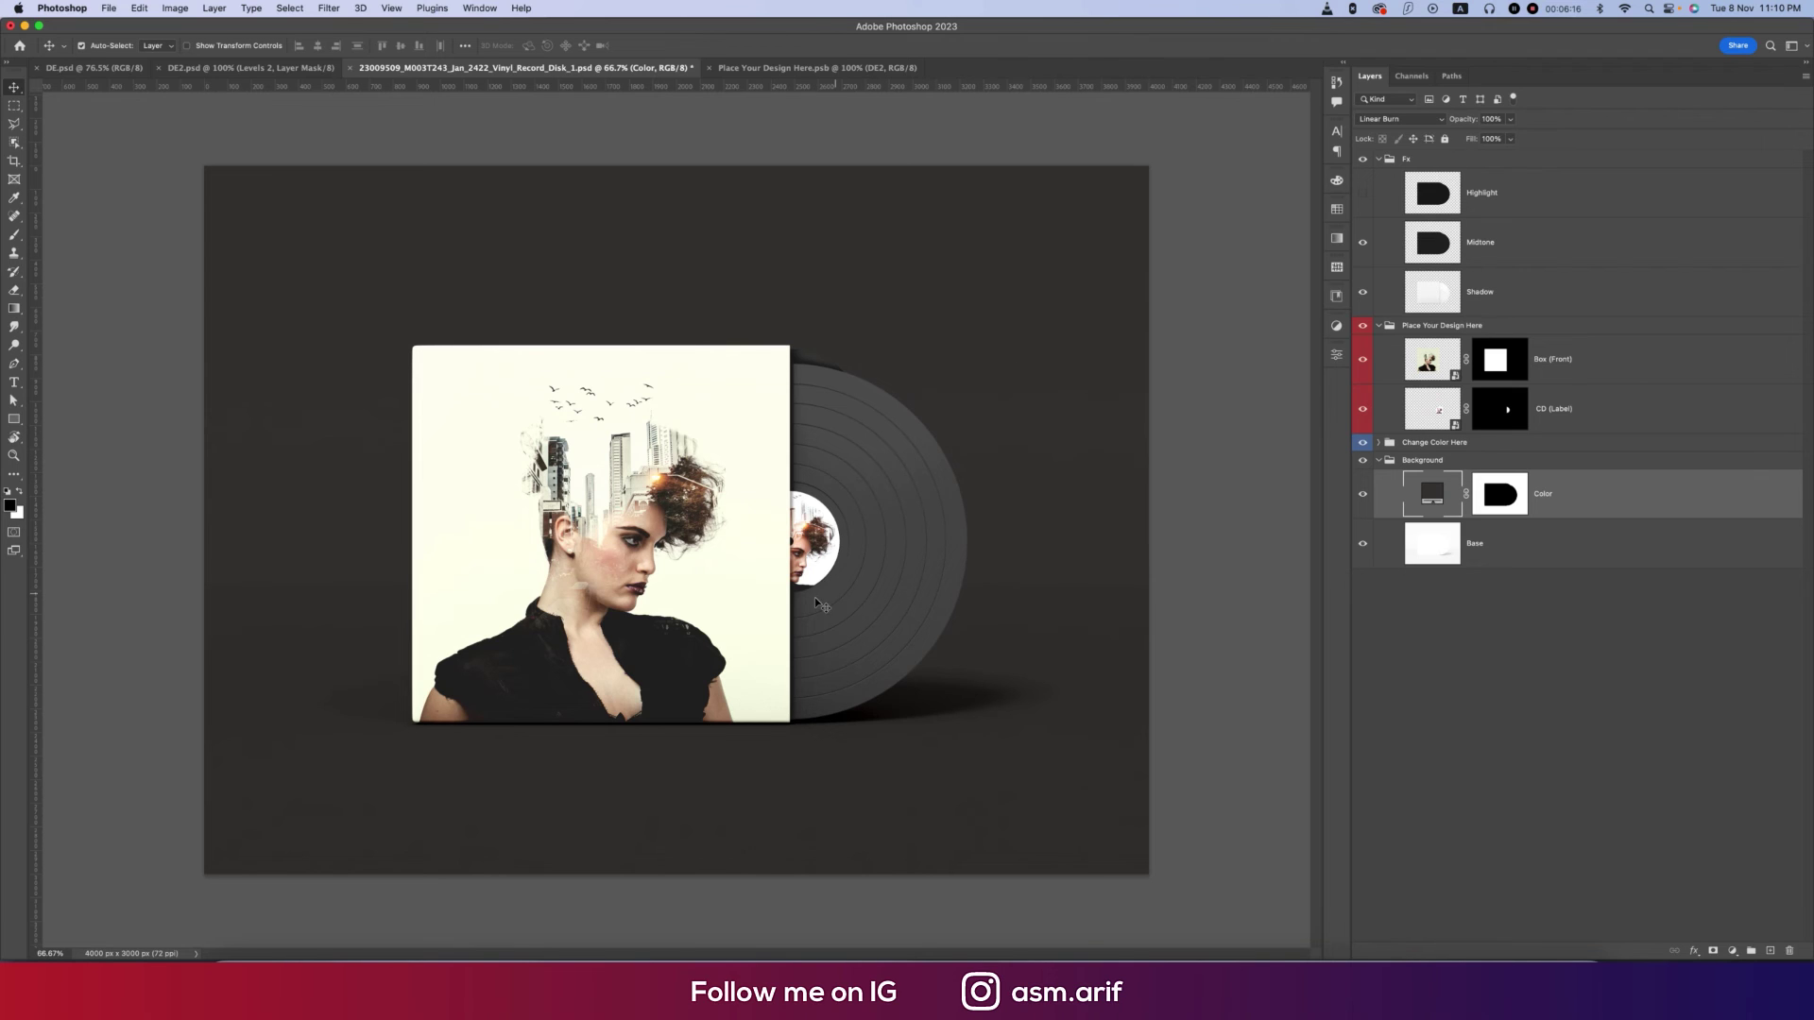
- Place DE2.psd embedded in the CD (Label) smart object, save, and return to the mockup
double_click(1450, 420)
left_click(109, 8)
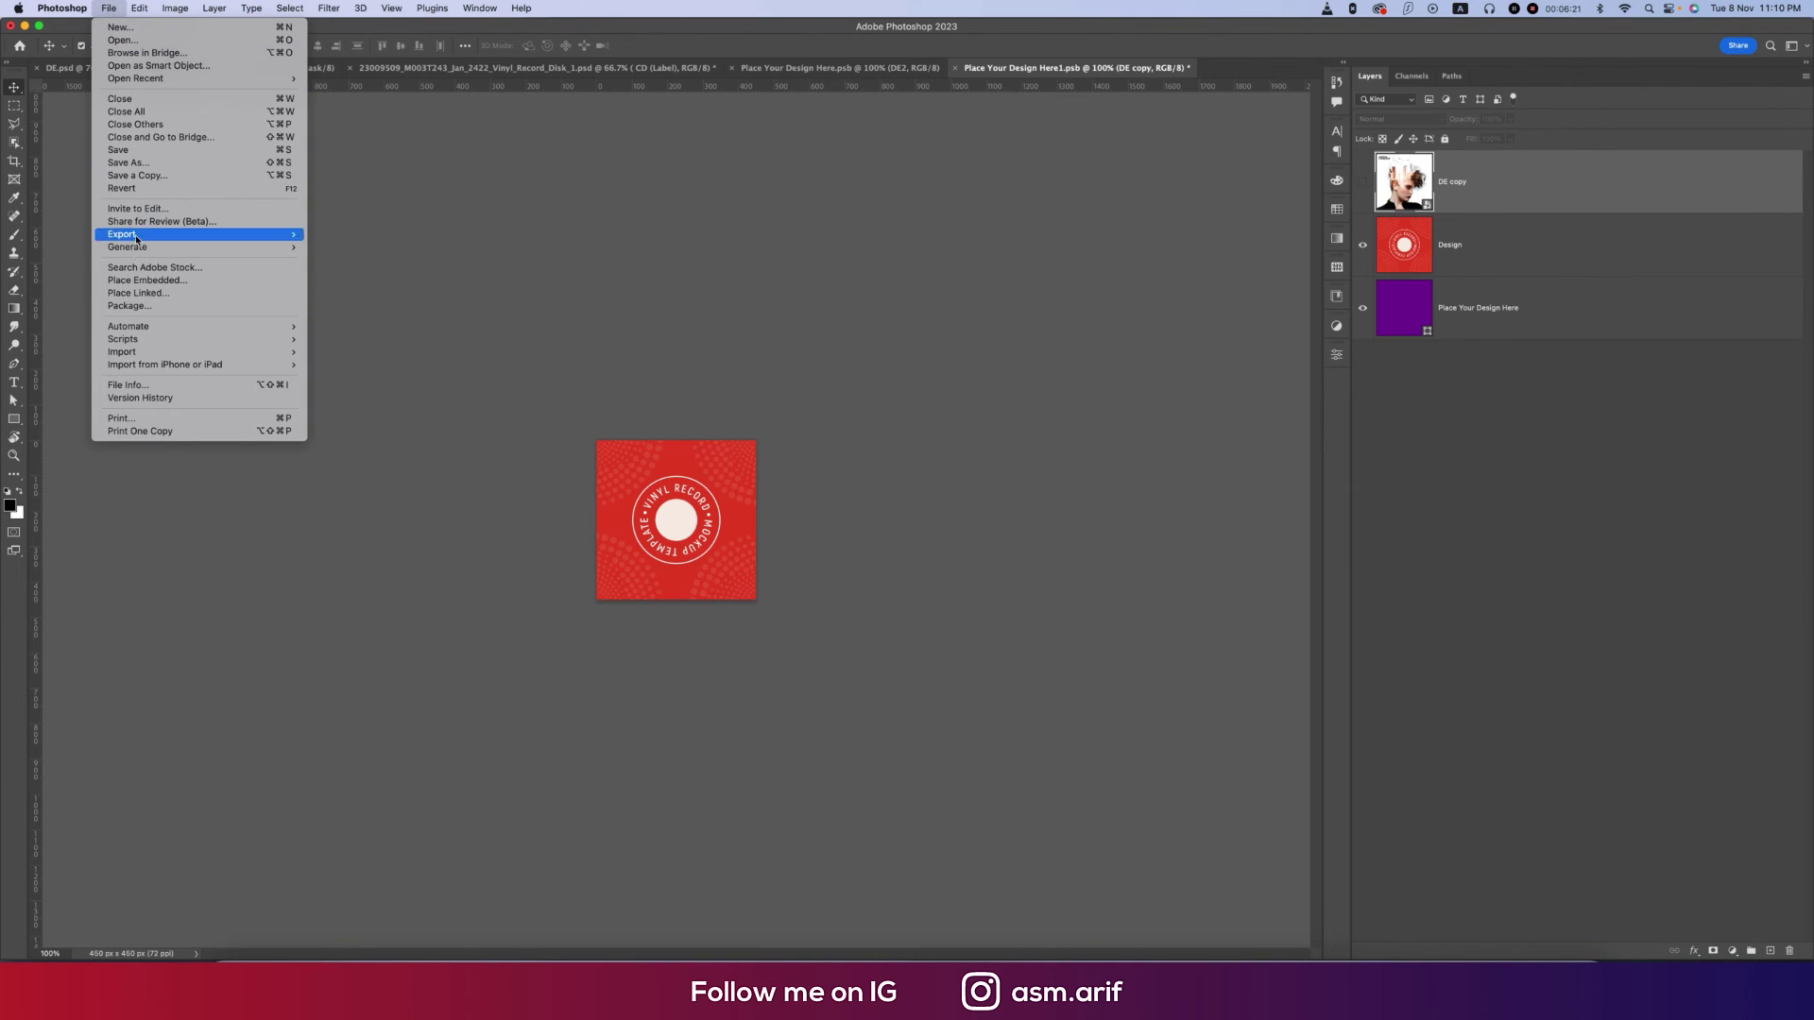
left_click(147, 280)
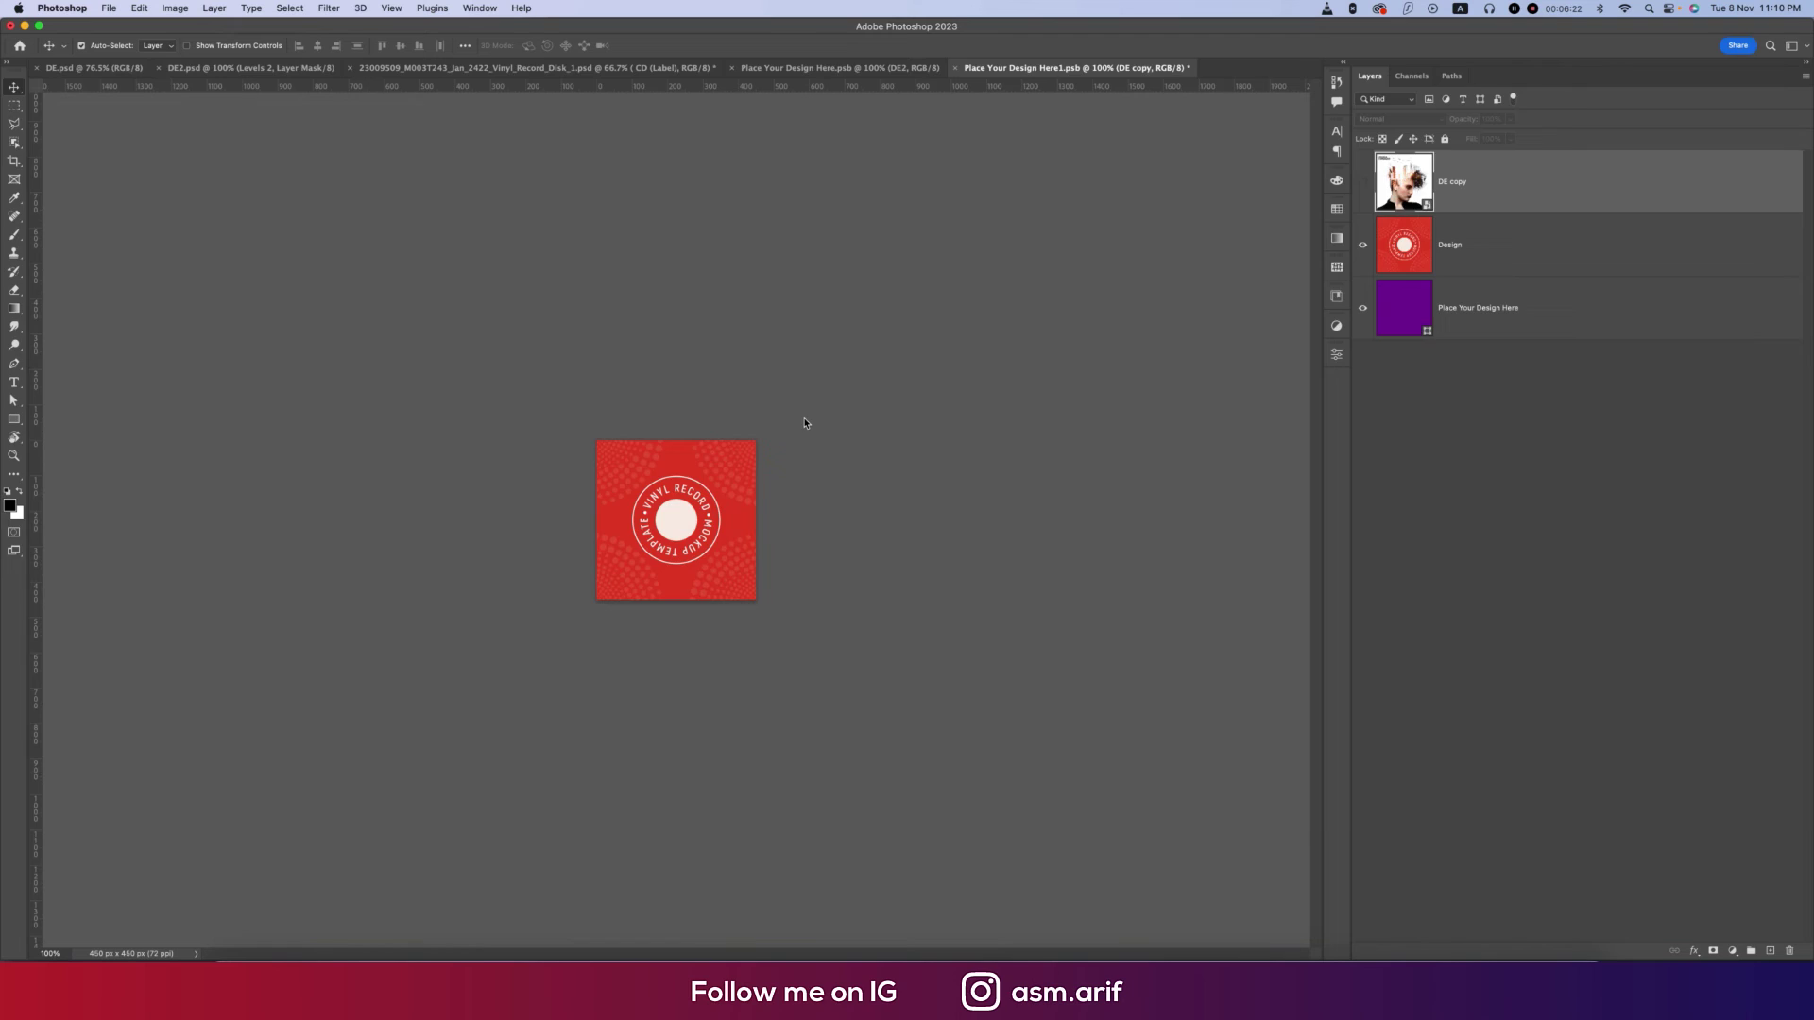
double_click(130, 159)
key("Return")
key("super+s")
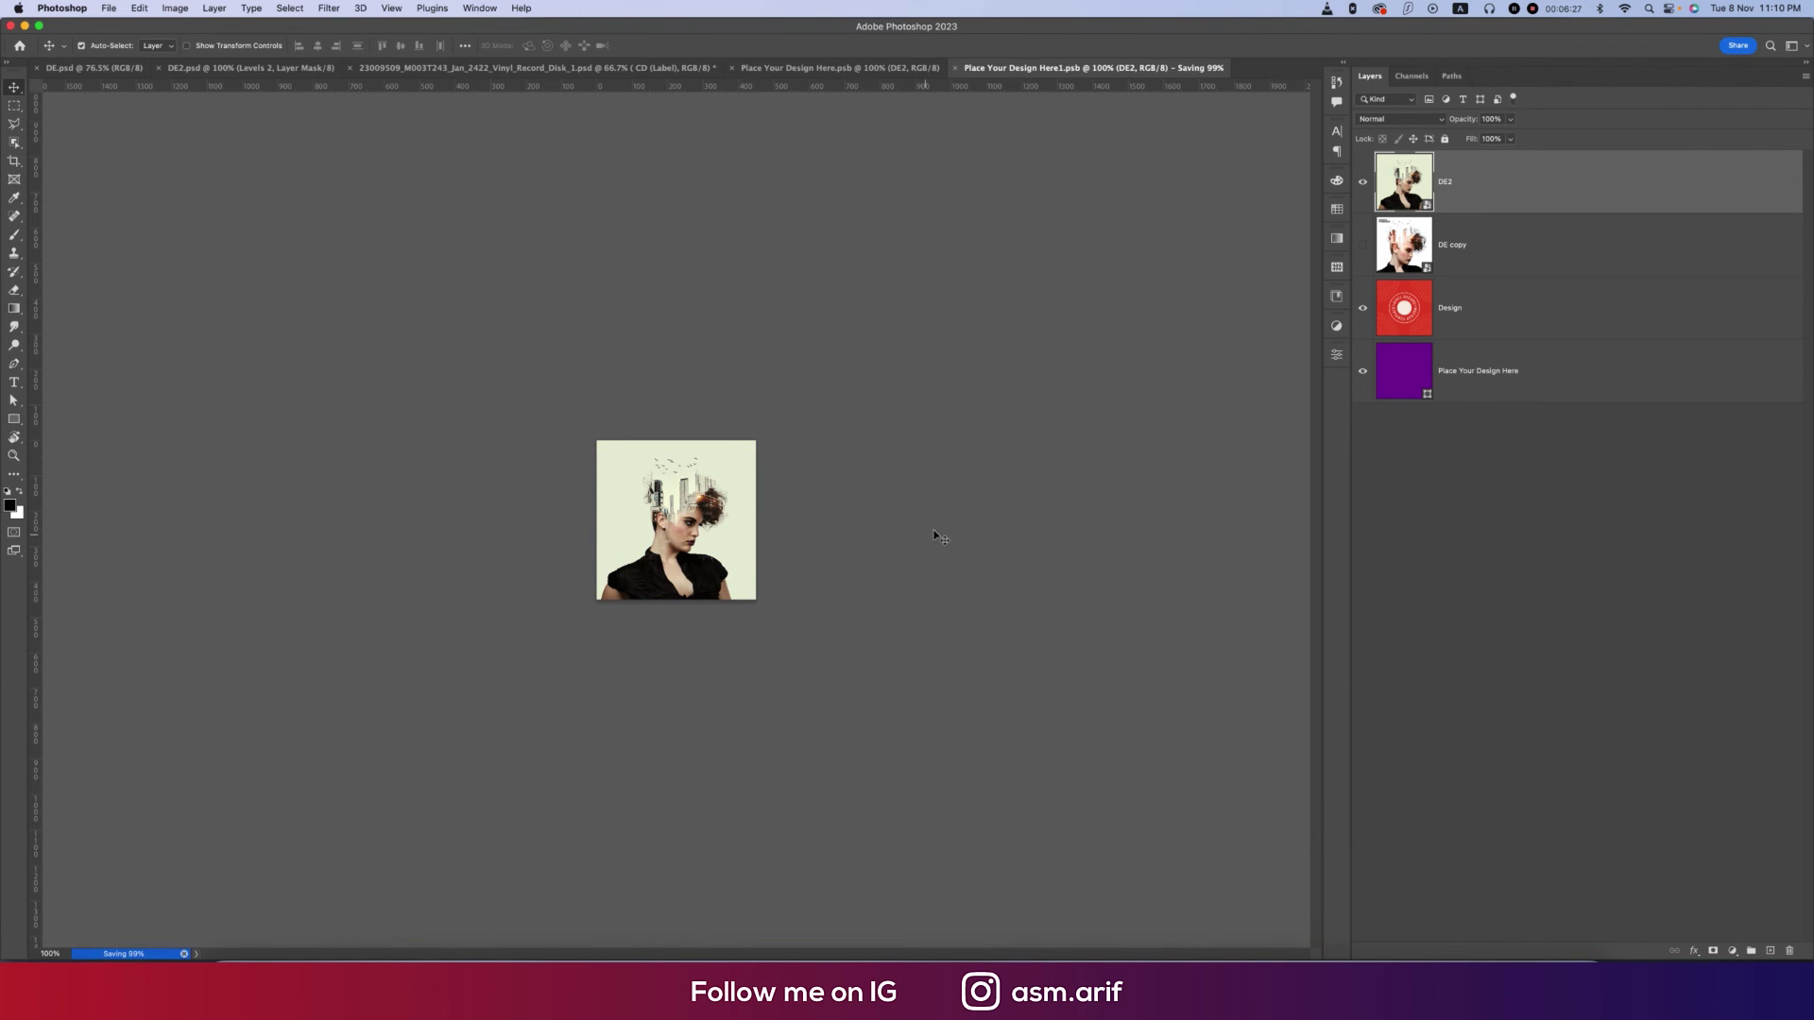
key("ctrl+shift+Tab")
key("ctrl+shift+Tab")
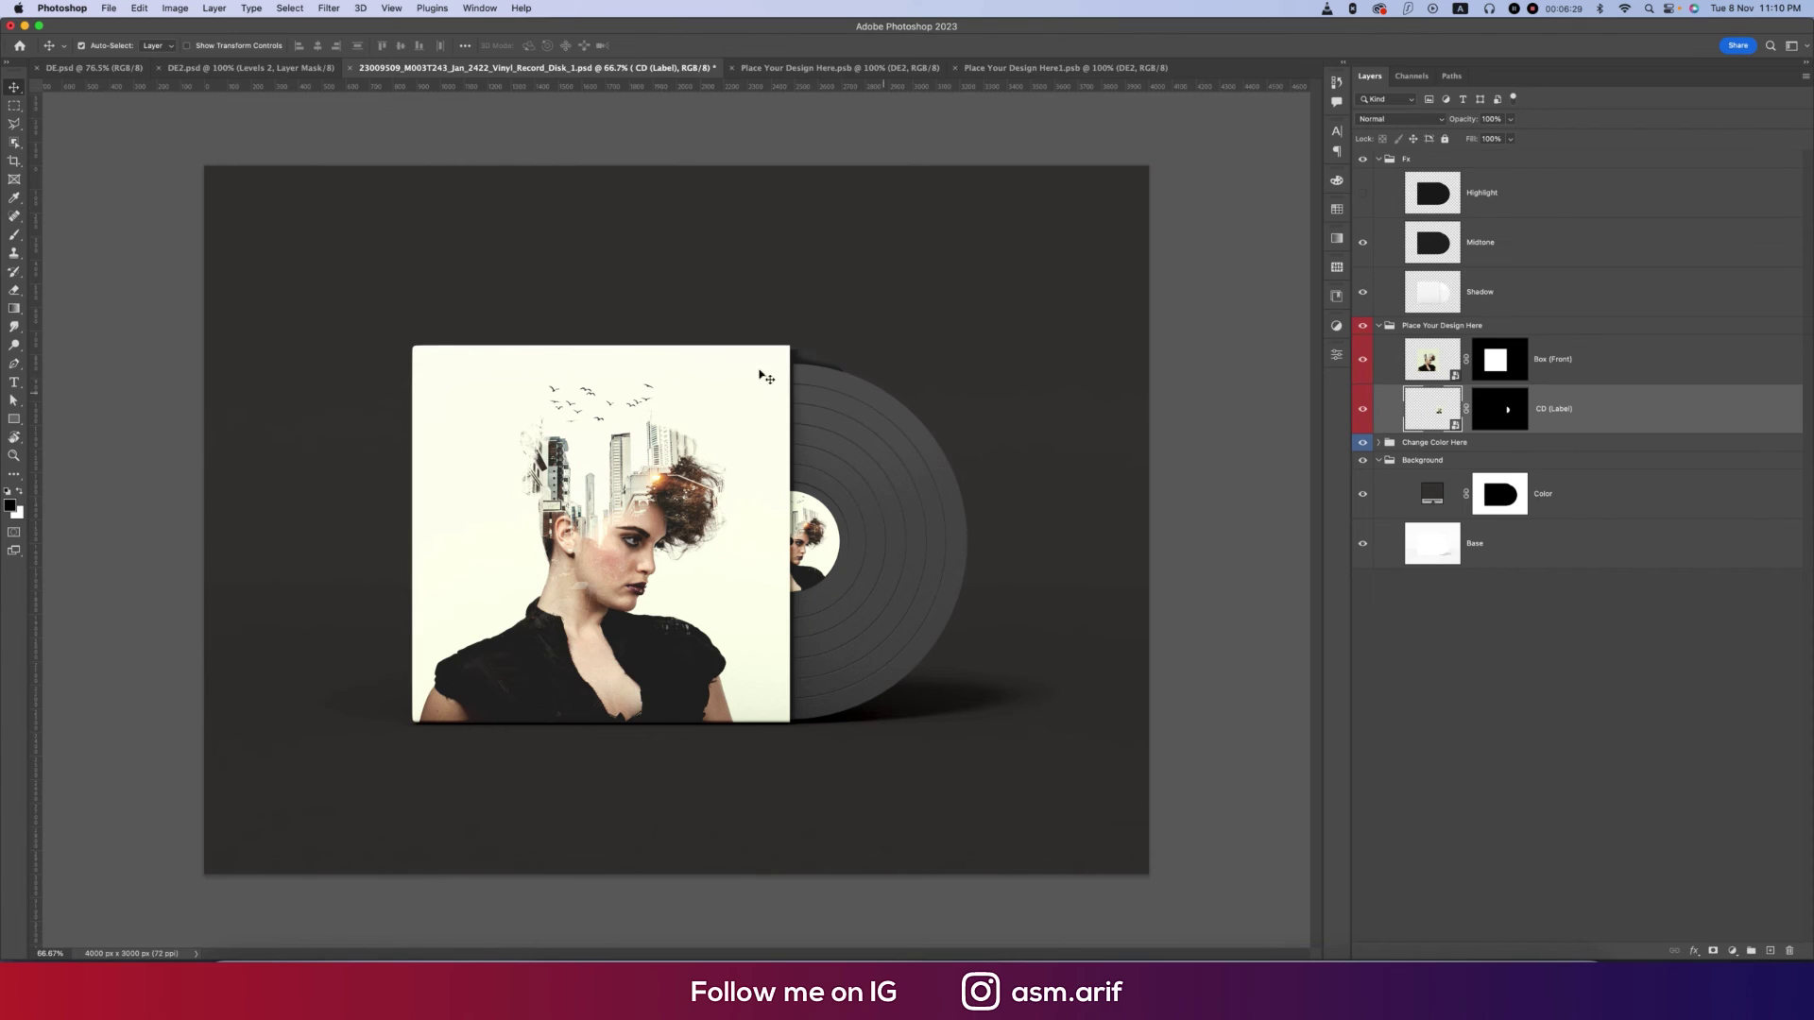